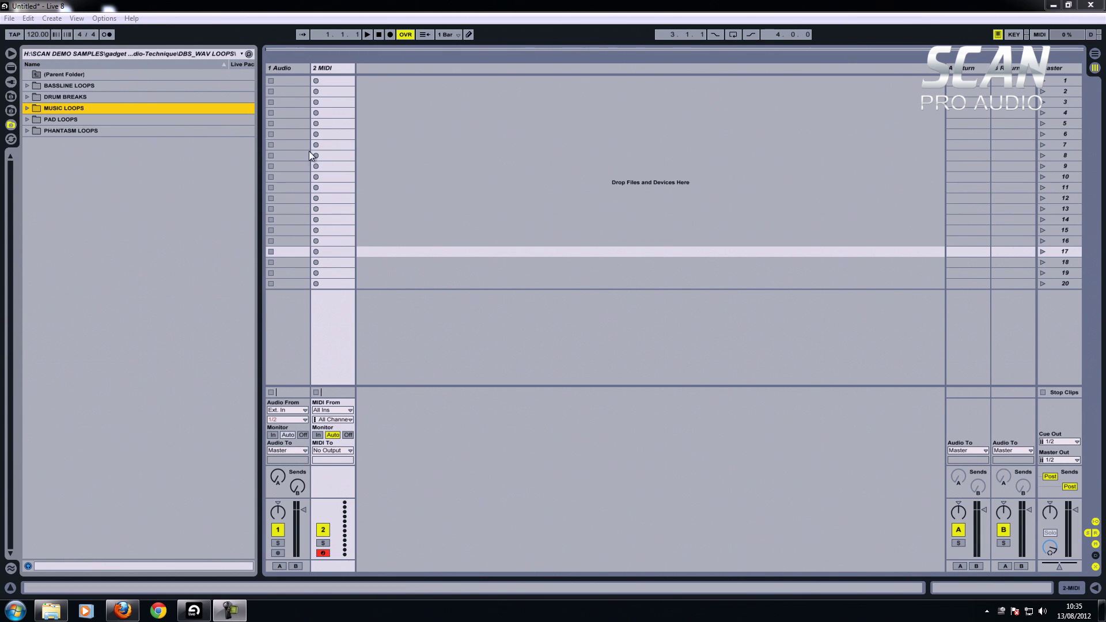
Step: Switch to Arrangement view and briefly play, then stop, the empty arrangement
key("Tab")
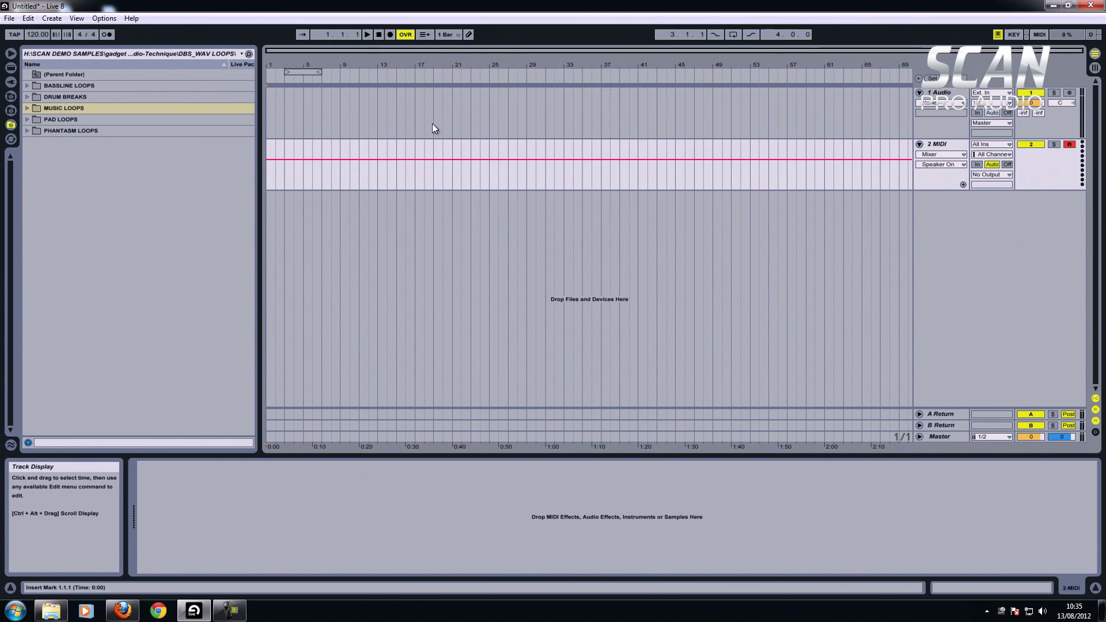
left_click(367, 35)
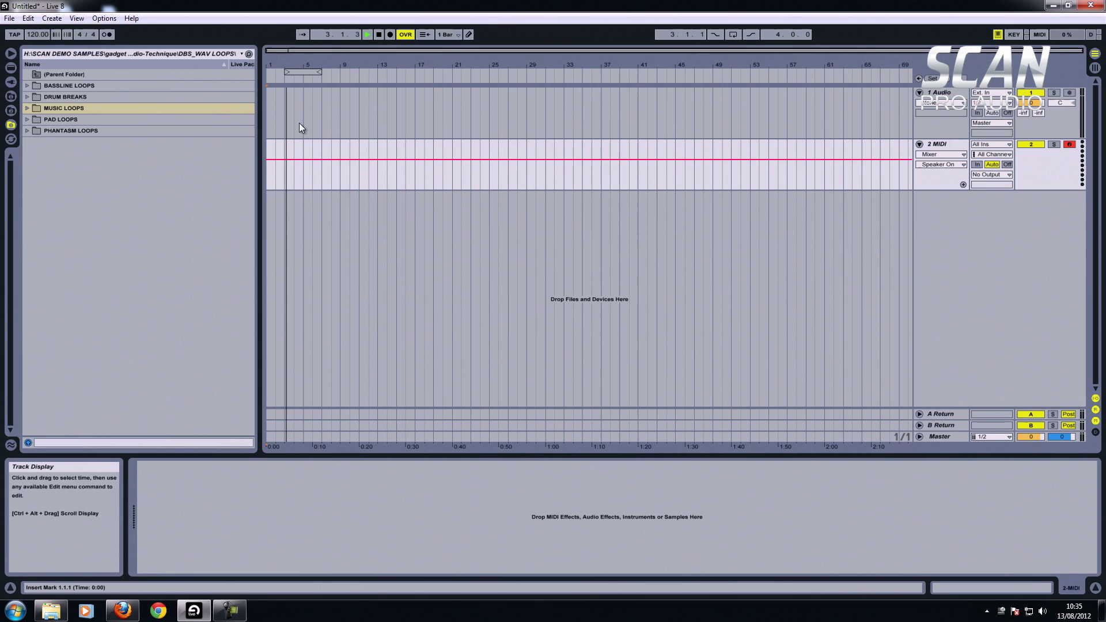
left_click(379, 35)
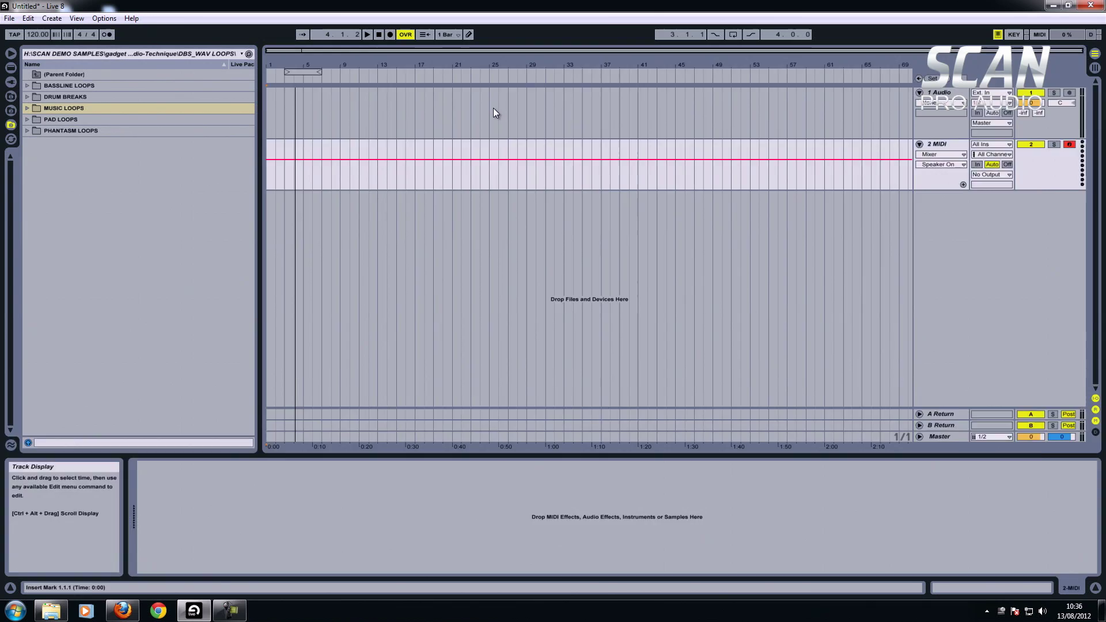
Step: Return to Session view and select the 1 Audio track
key("Tab")
key("Tab")
key("Tab")
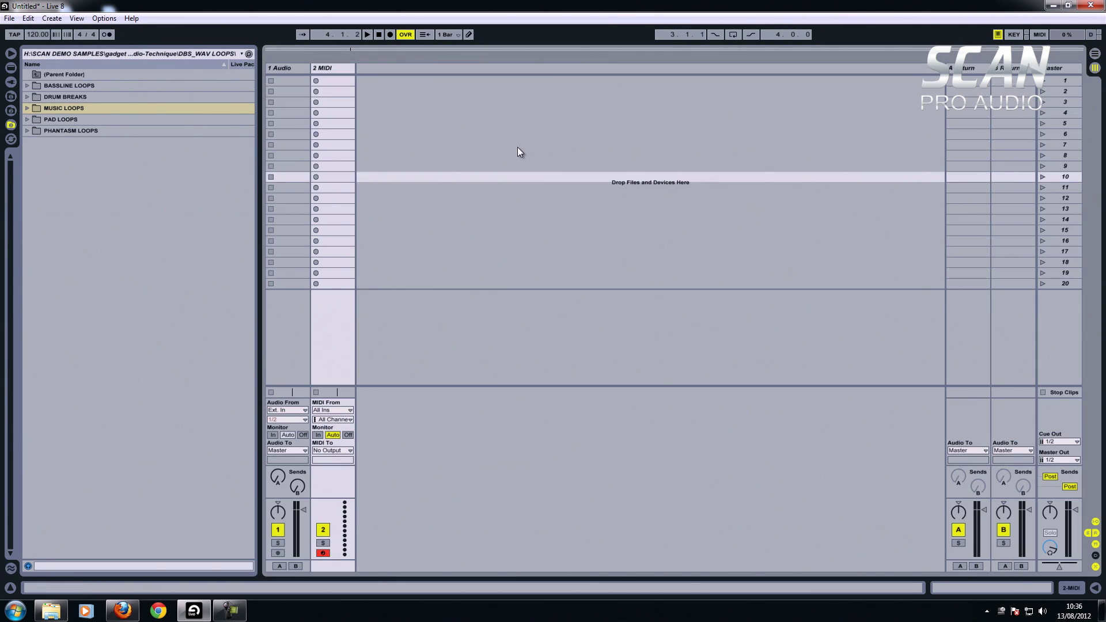
key("Tab")
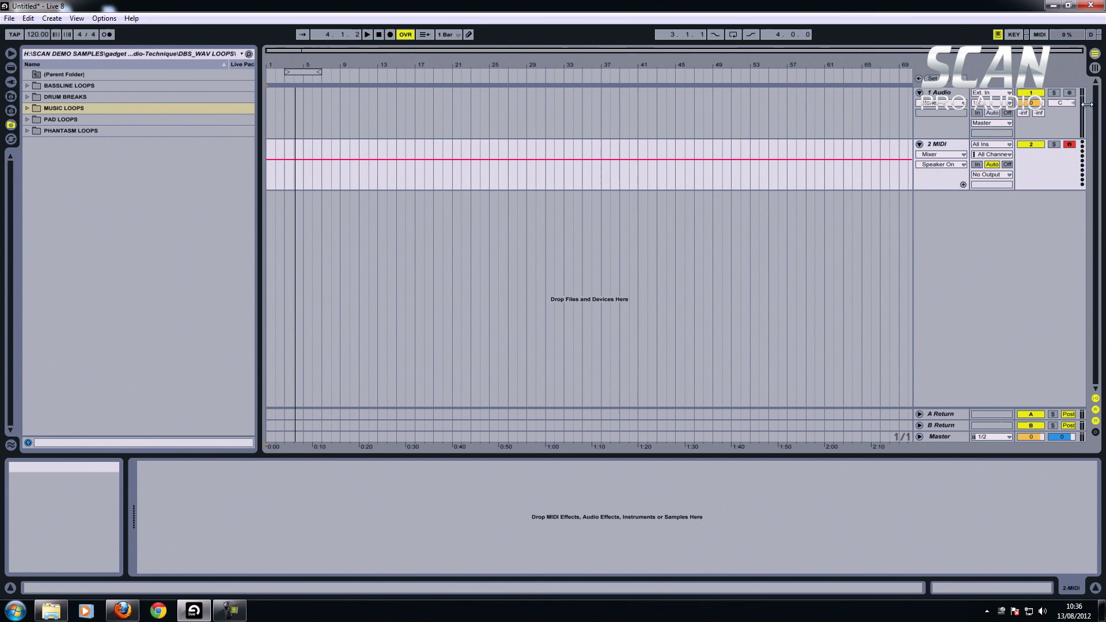
left_click(1094, 66)
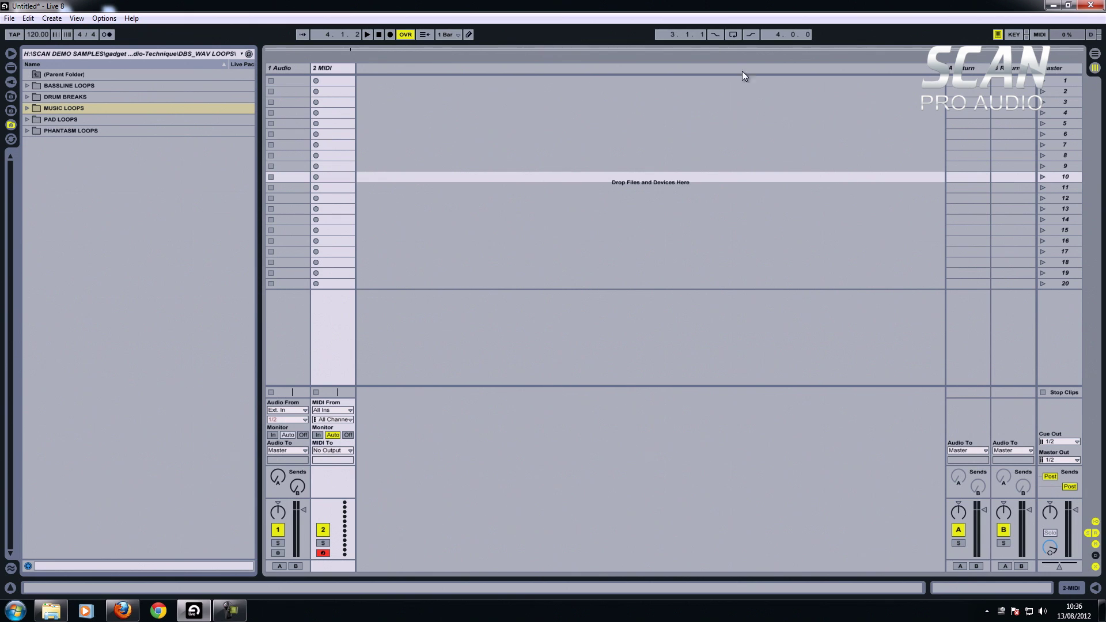
left_click(299, 71)
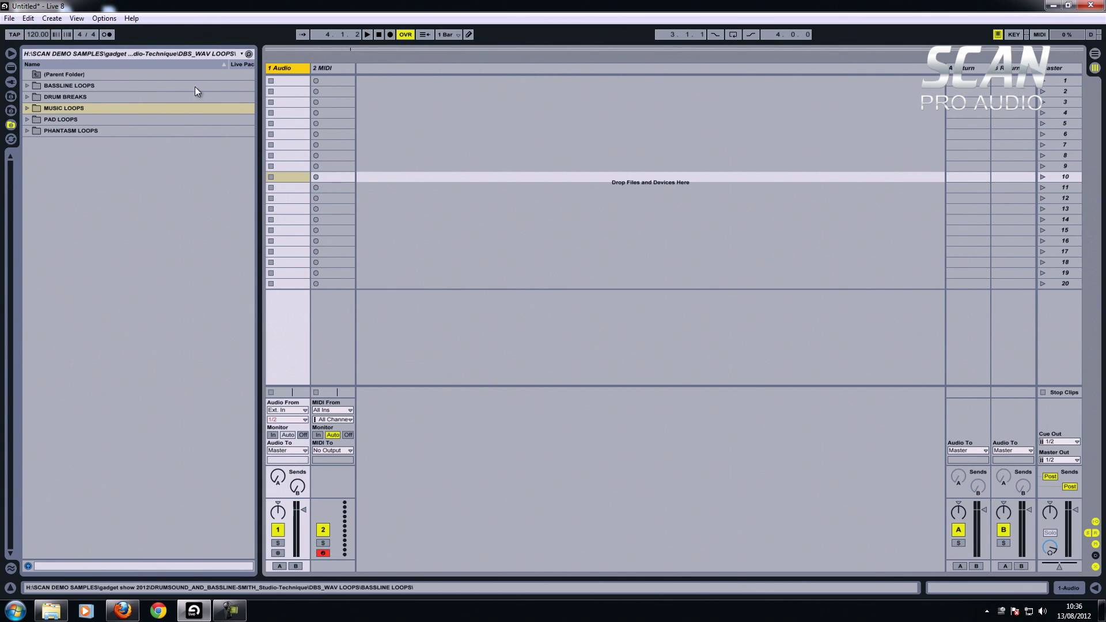
Step: Widen the file browser and expand the DRUM BREAKS folder
left_click_drag(259, 75, 216, 72)
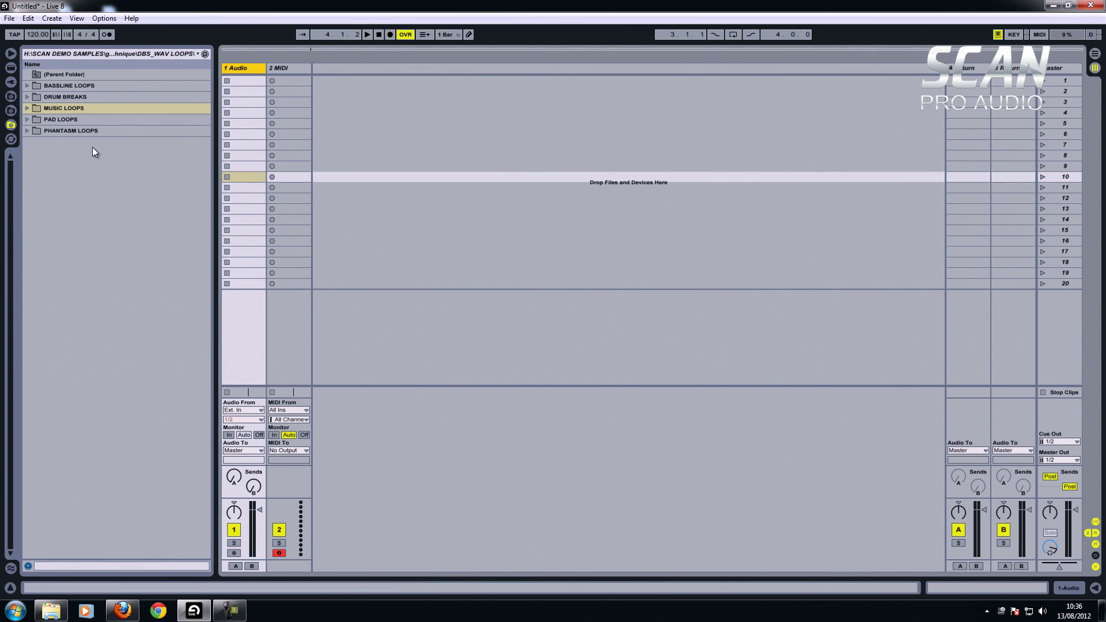
left_click(57, 96)
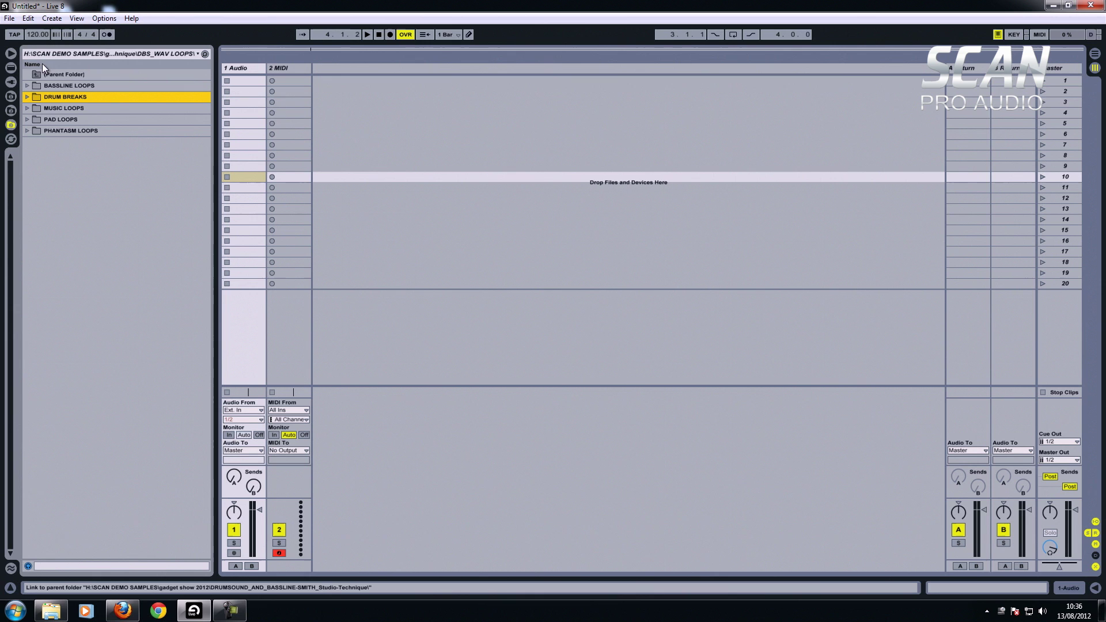
left_click(28, 96)
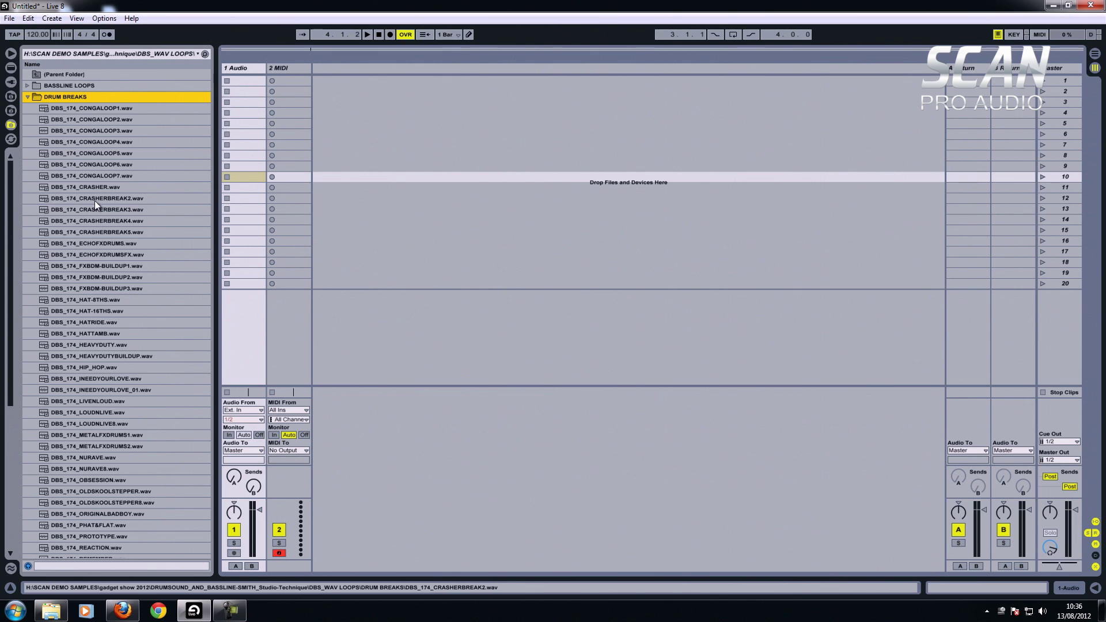
Step: Preview the CRASHERBREAK2, CRASHERBREAK4, CRASHERBREAK5 and HEAVYDUTY drum loops
left_click(127, 199)
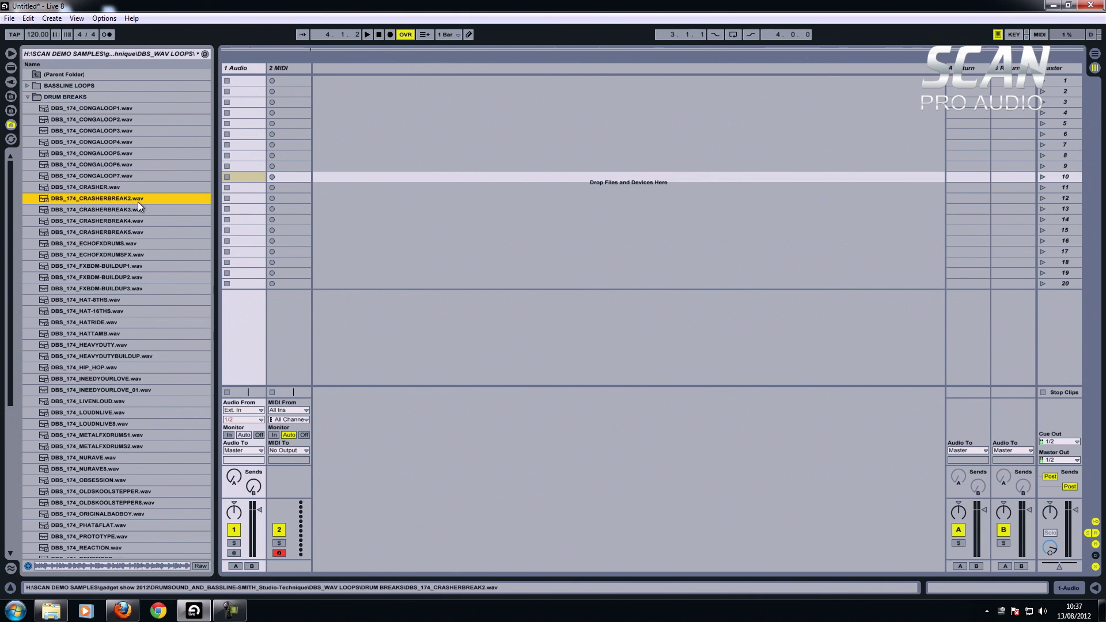
left_click(119, 222)
left_click(123, 233)
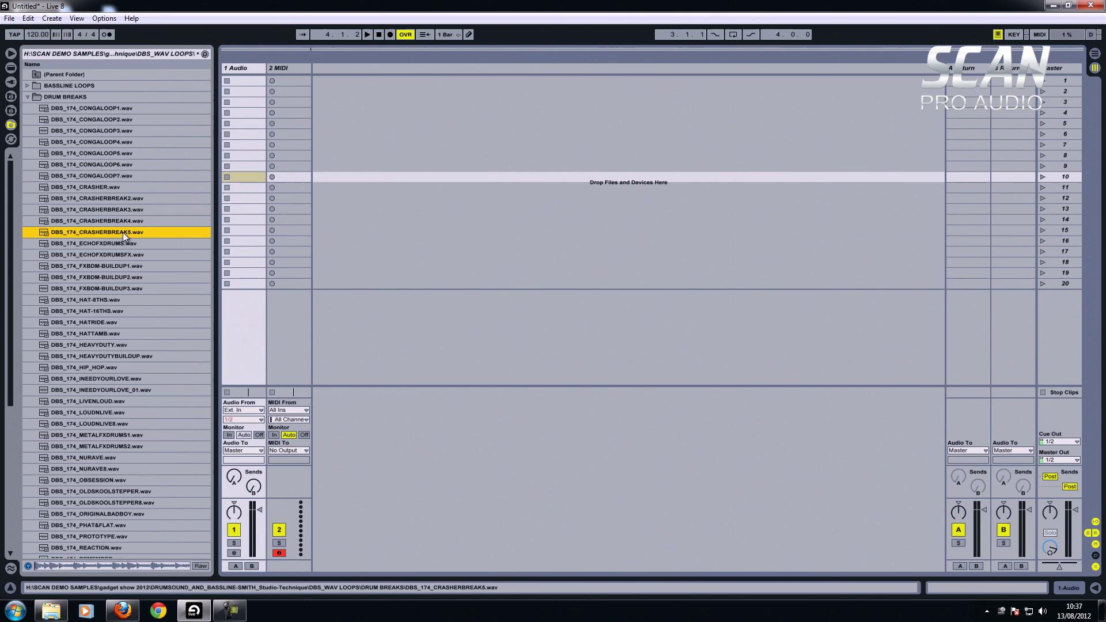
left_click(90, 345)
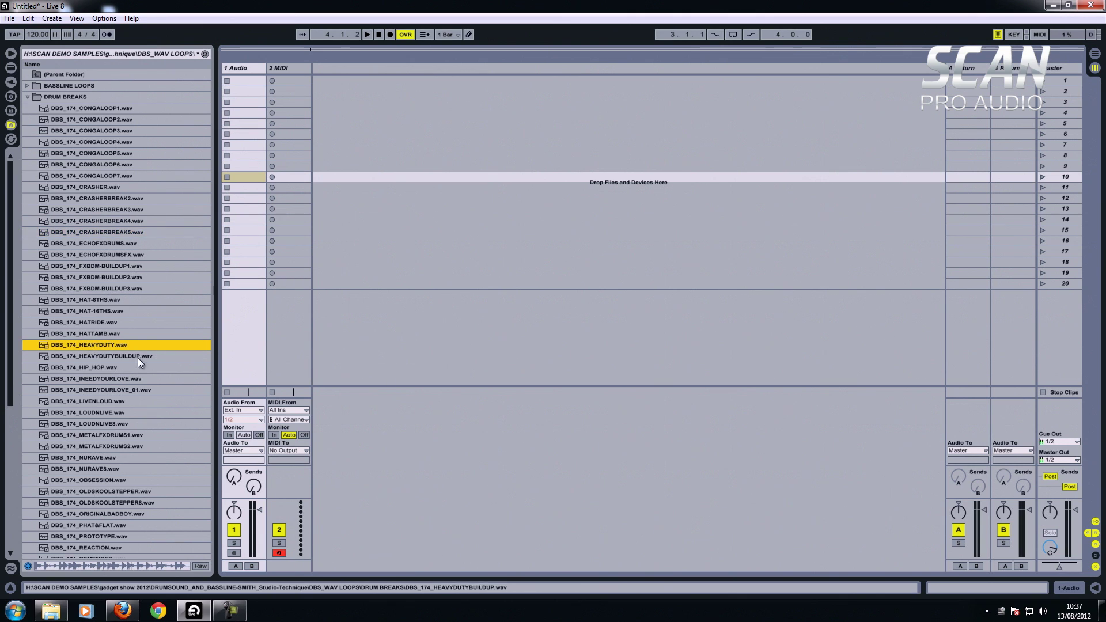
Step: Place HEAVYDUTY in 1 Audio's sixth slot and cut the duplicate copy from 3 Audio
left_click_drag(77, 343, 261, 132)
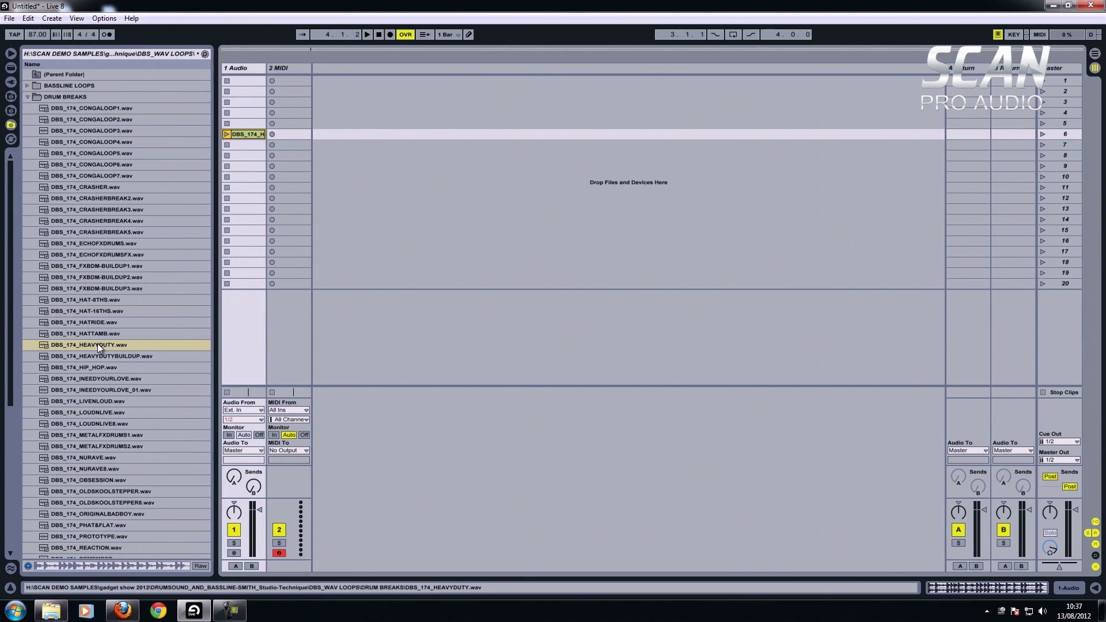
left_click_drag(96, 344, 334, 80)
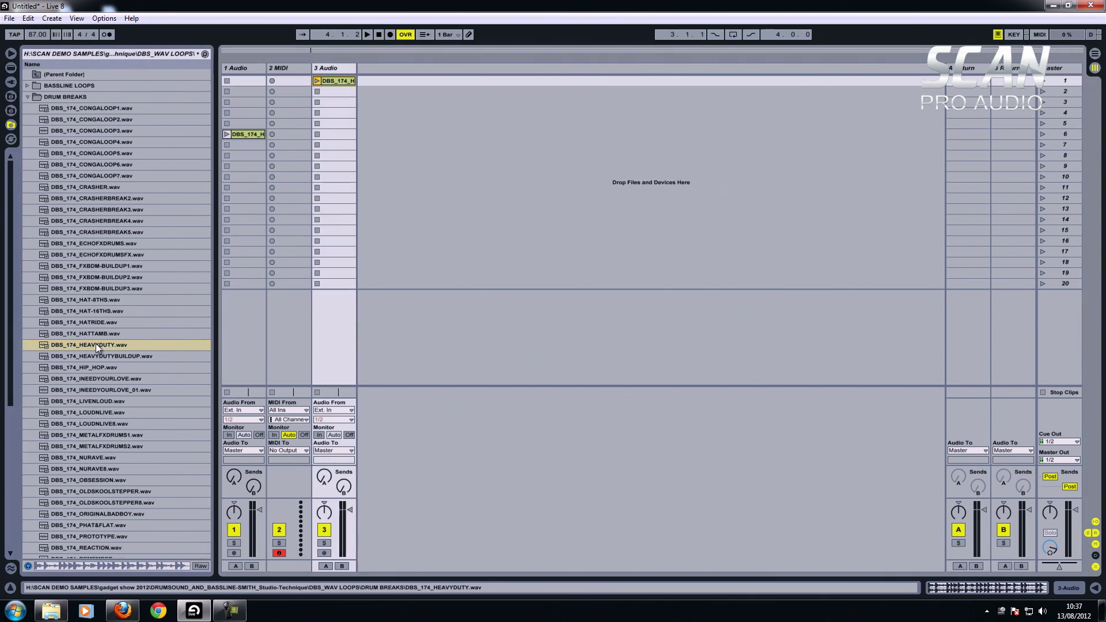
right_click(341, 81)
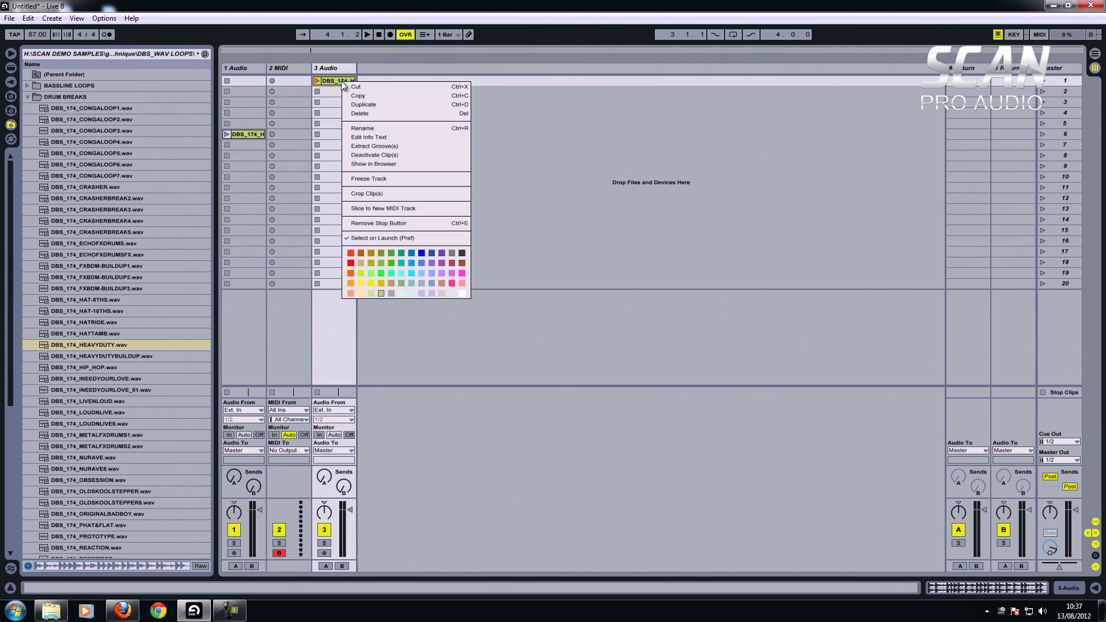
left_click(359, 88)
Step: Delete the 2 MIDI track and select the HEAVYDUTY clip in slot 6
left_click(289, 66)
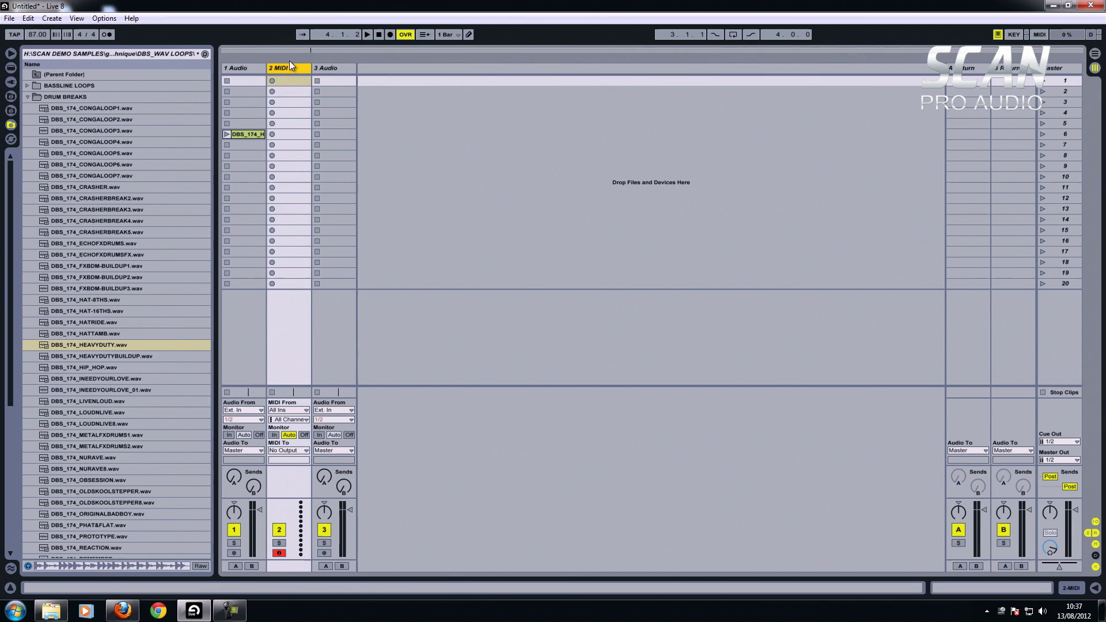
left_click(247, 69)
left_click(288, 68)
right_click(289, 66)
left_click(297, 69)
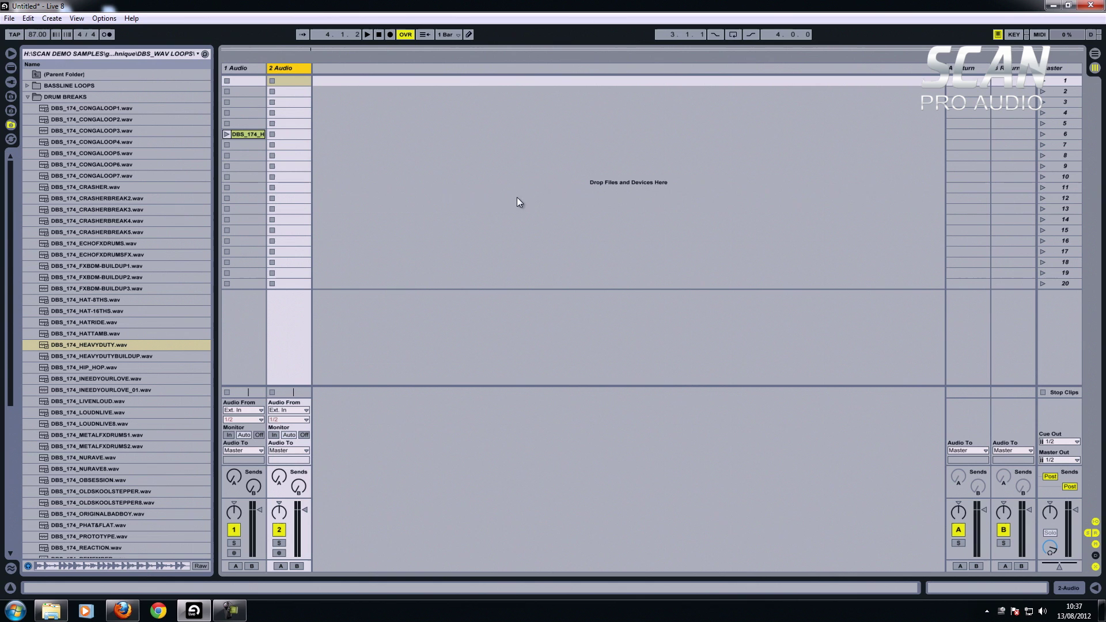
left_click(240, 67)
left_click(254, 139)
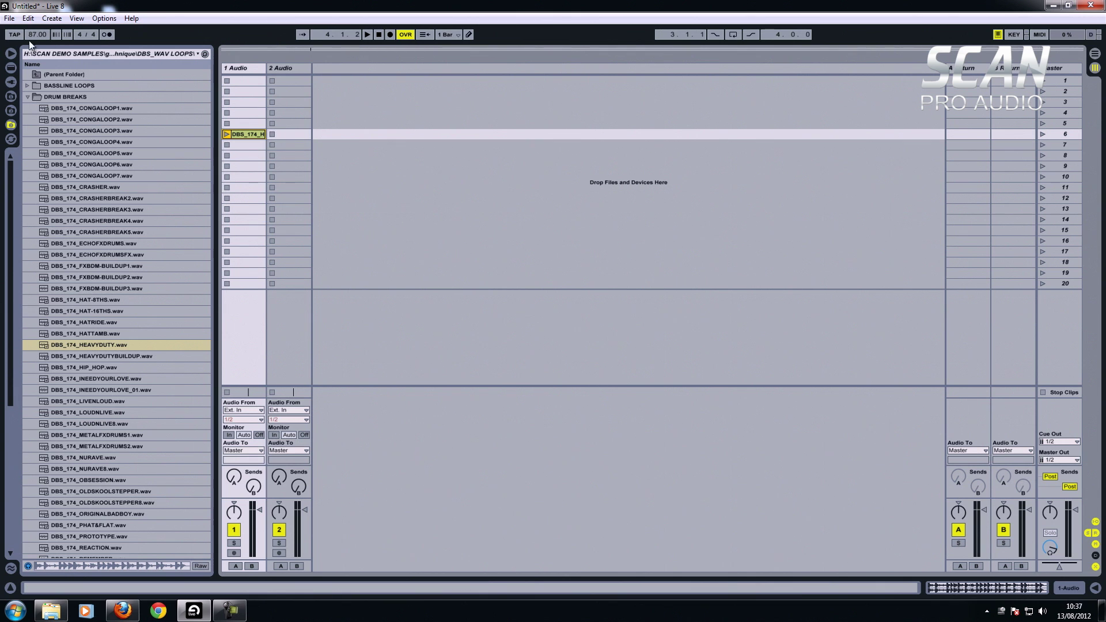
Step: Show the HEAVYDUTY clip's waveform details, then launch and stop the clip
key("ctrl+alt+l")
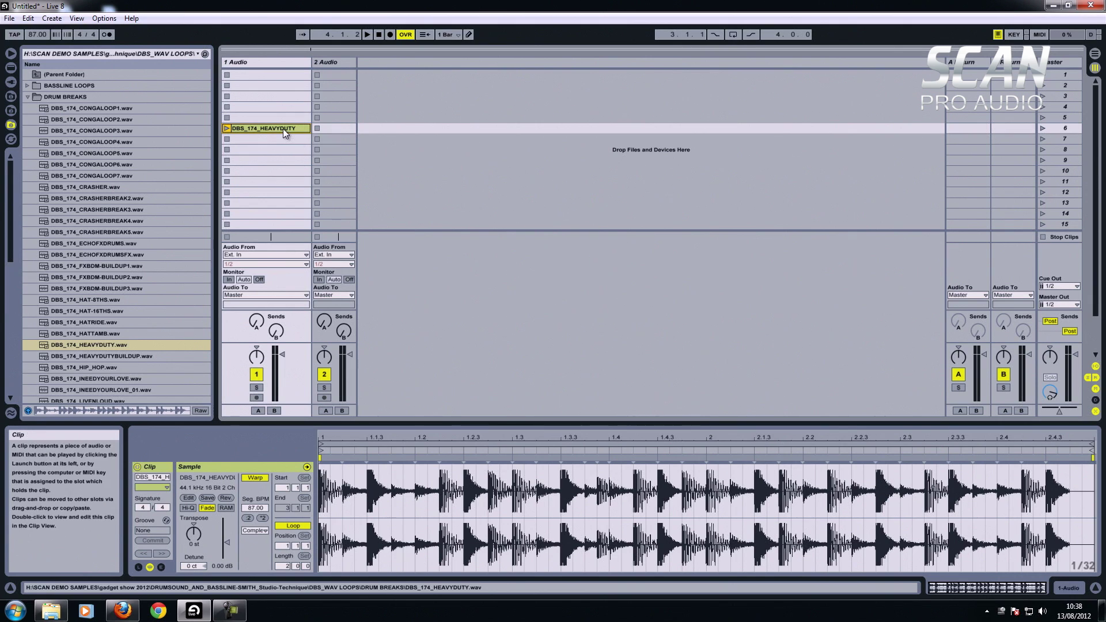
left_click(227, 128)
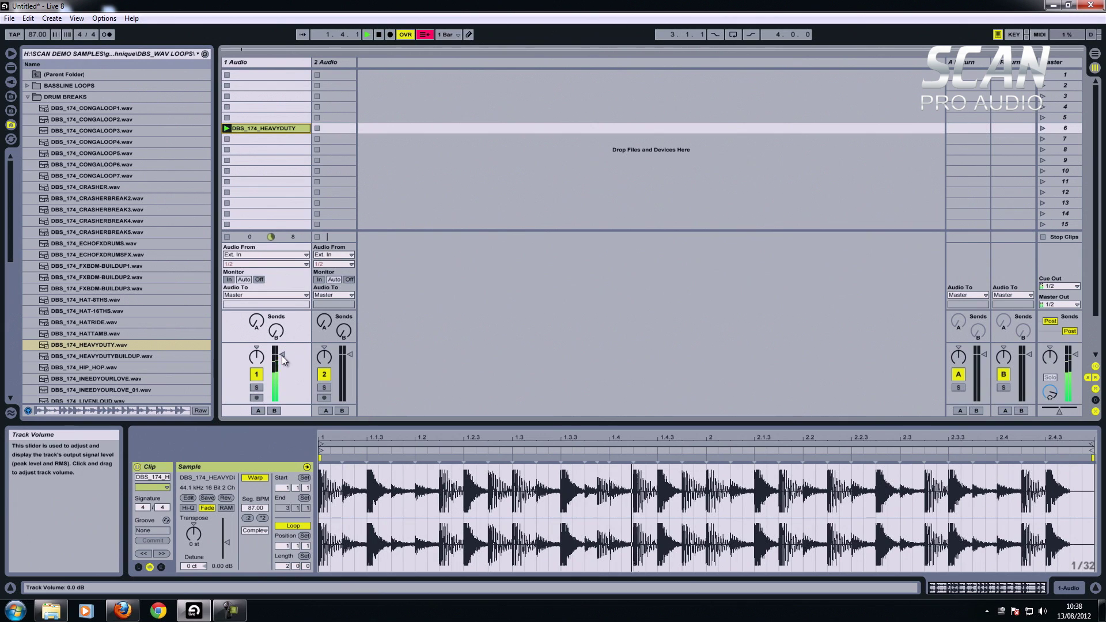
left_click(228, 139)
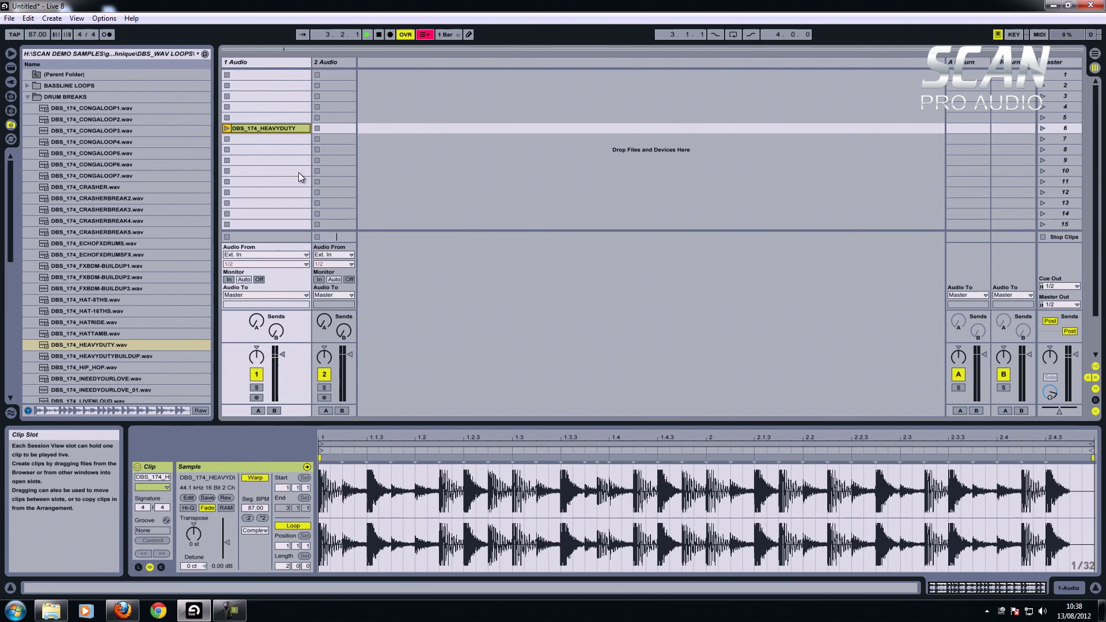
Step: Collapse DRUM BREAKS and expand the BASSLINE LOOPS folder in the browser
left_click(29, 96)
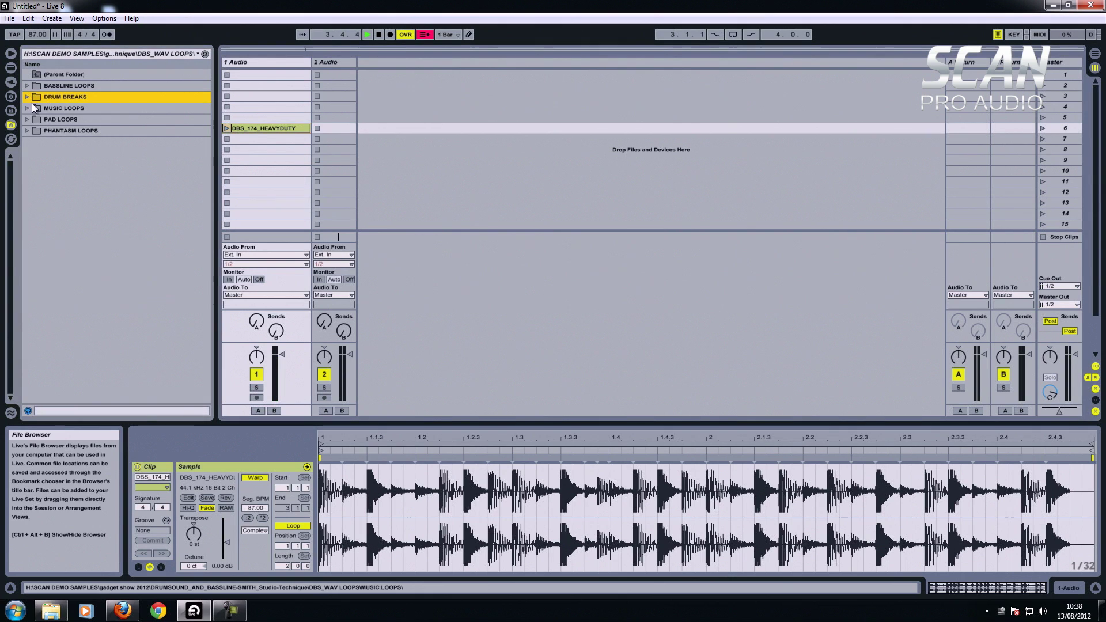
left_click(60, 86)
left_click(28, 85)
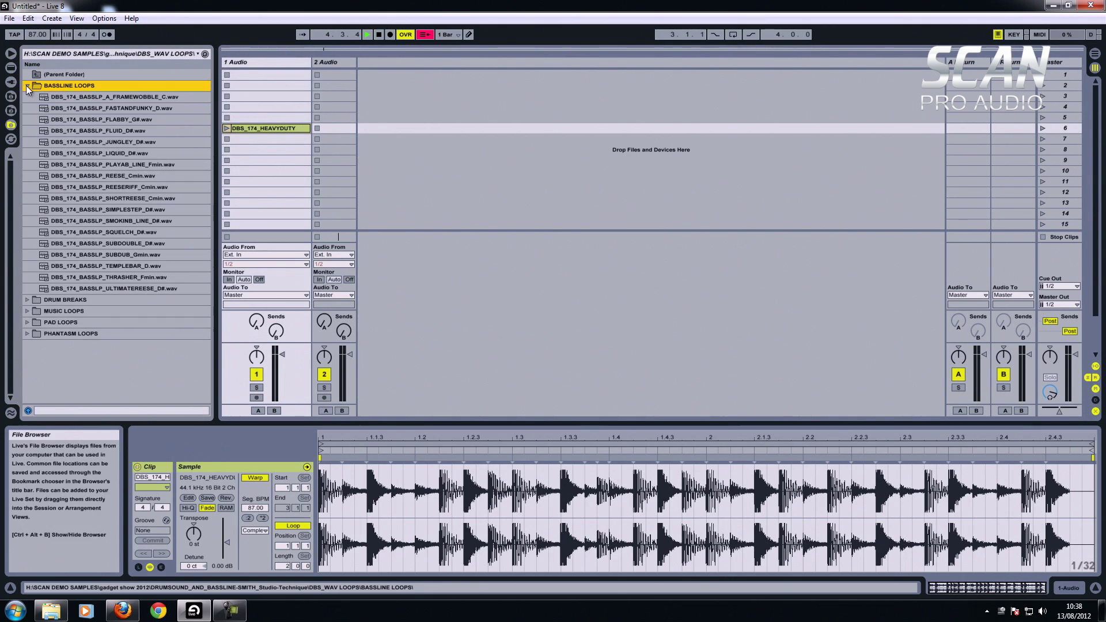
left_click(259, 126)
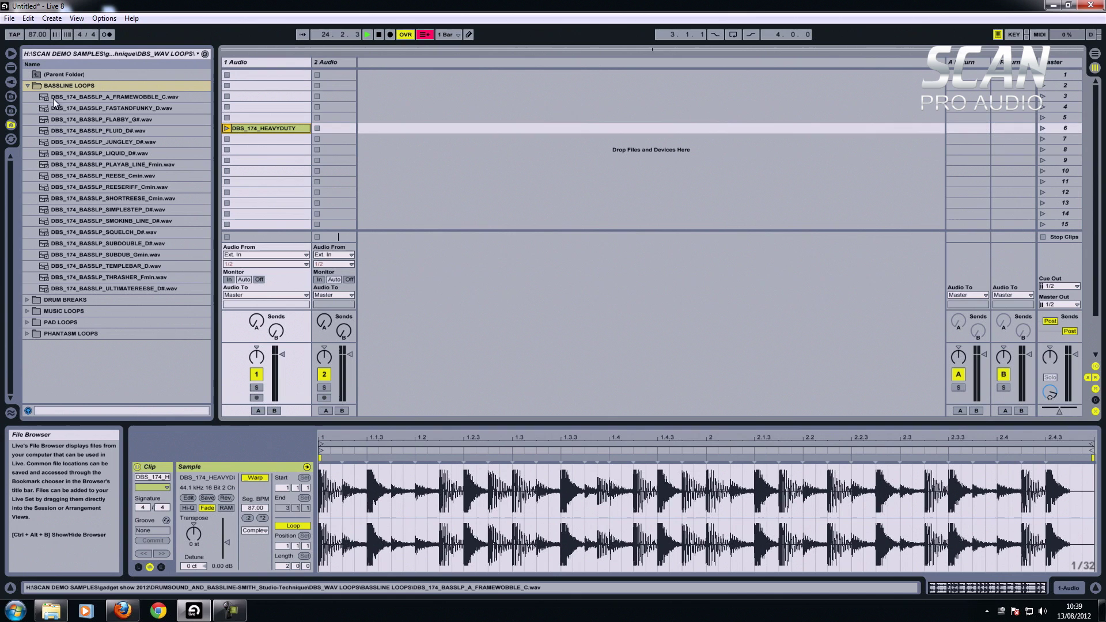
Step: Add the FRAMEWOBBLE and SHORTREESE_Cmin bass loops to track 2 while HEAVYDUTY plays
left_click(110, 96)
left_click(227, 128)
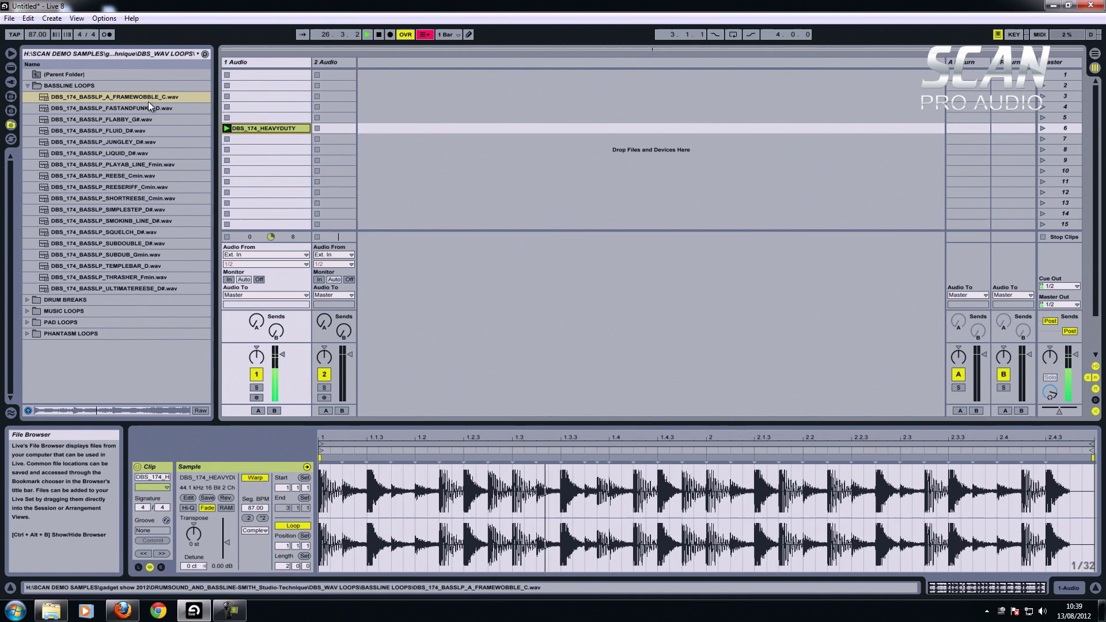
left_click_drag(106, 99, 334, 105)
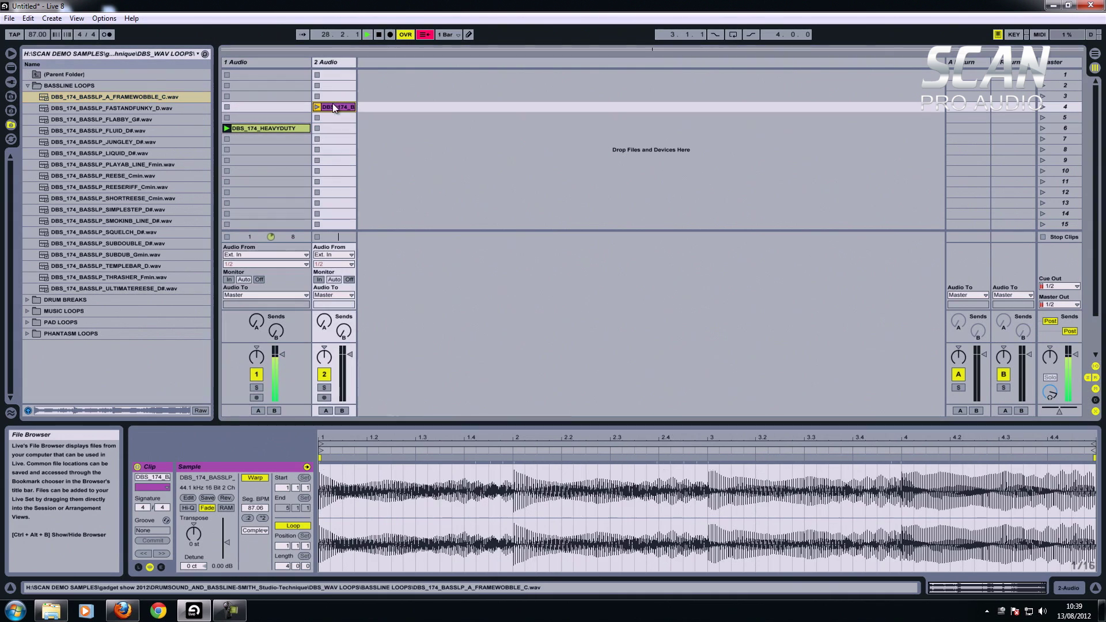
left_click(162, 199)
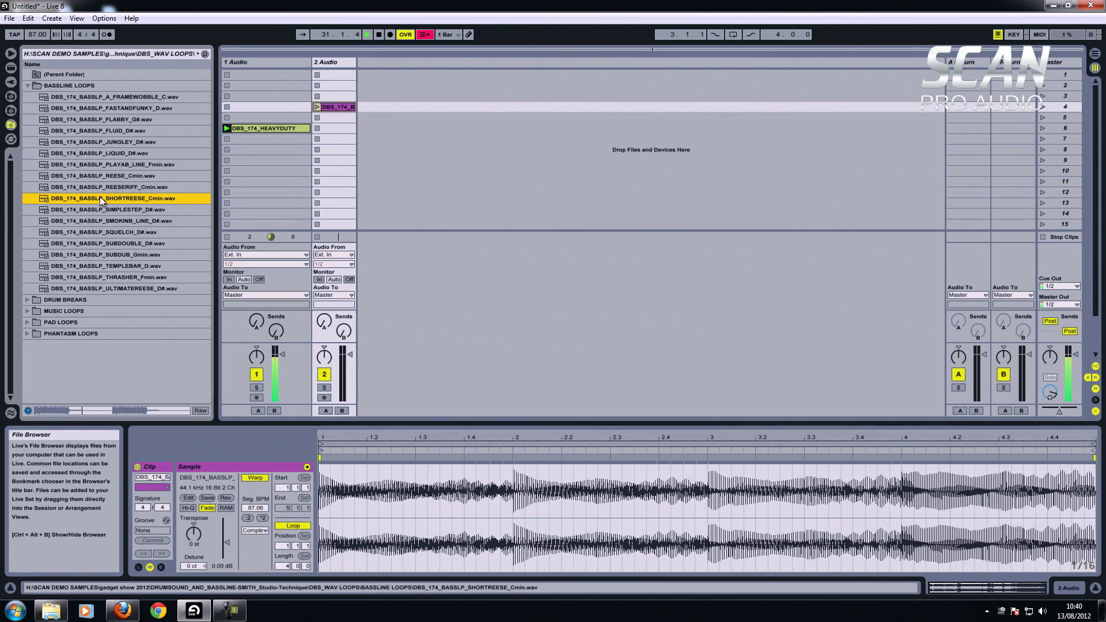
left_click_drag(99, 197, 346, 118)
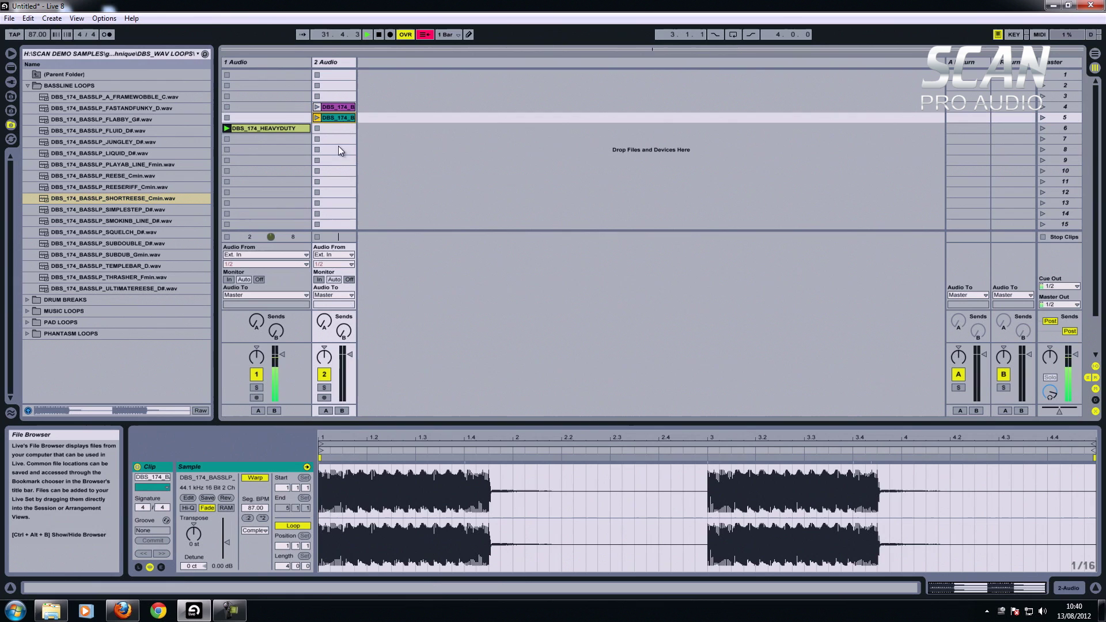
Step: Compare REESE_Cmin and REESERIFF_Cmin, add REESE_Cmin below SHORTREESE, and stop playback
left_click(147, 177)
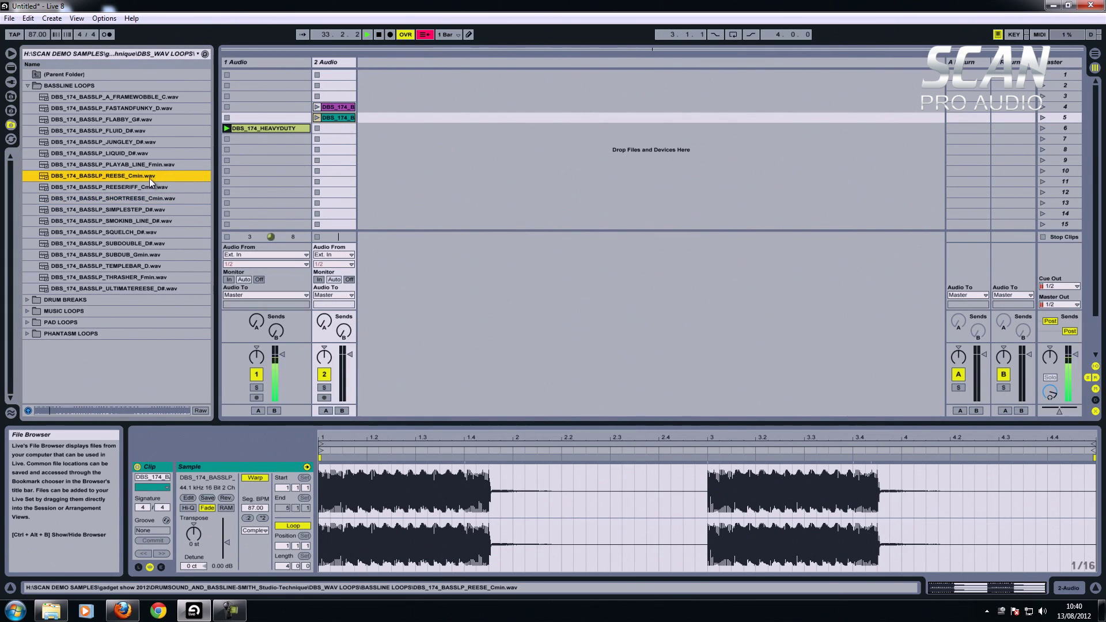
left_click(106, 186)
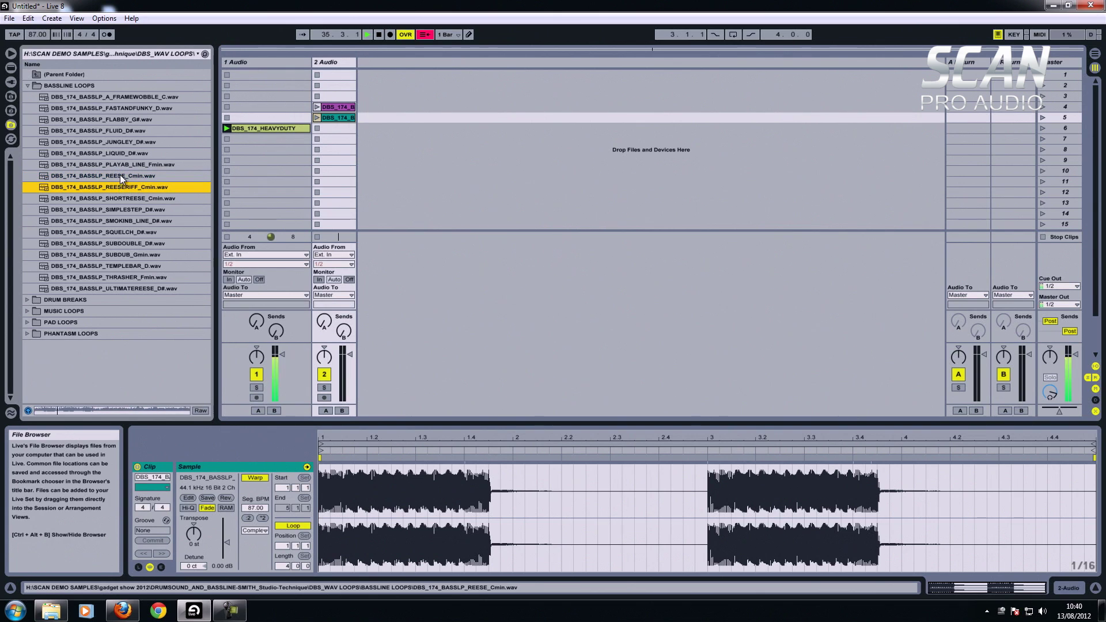
left_click(120, 175)
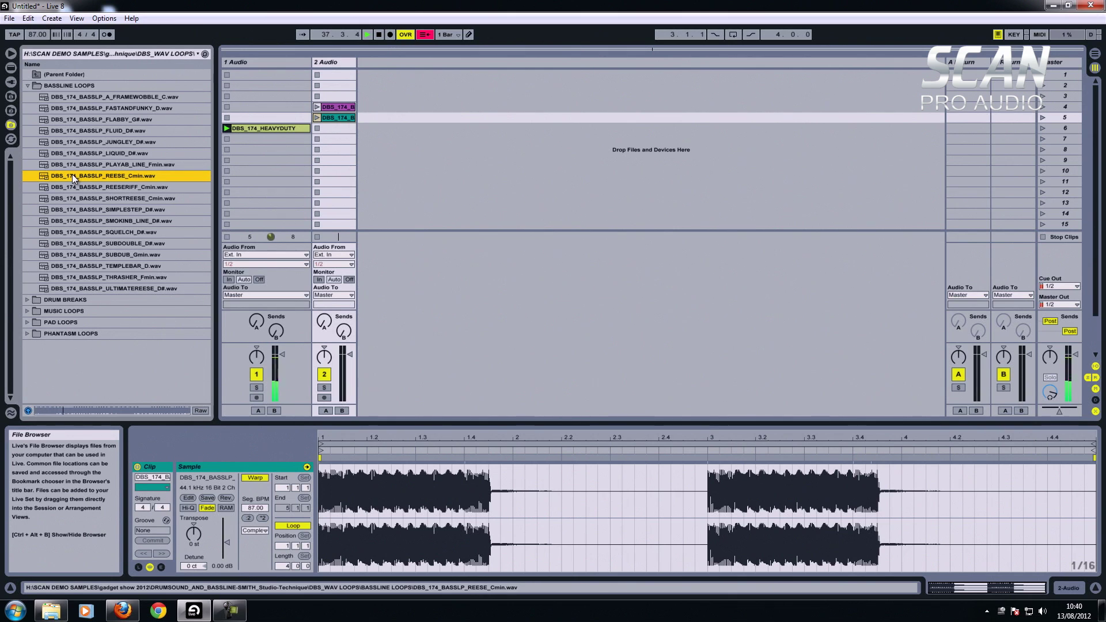
left_click_drag(73, 174, 337, 128)
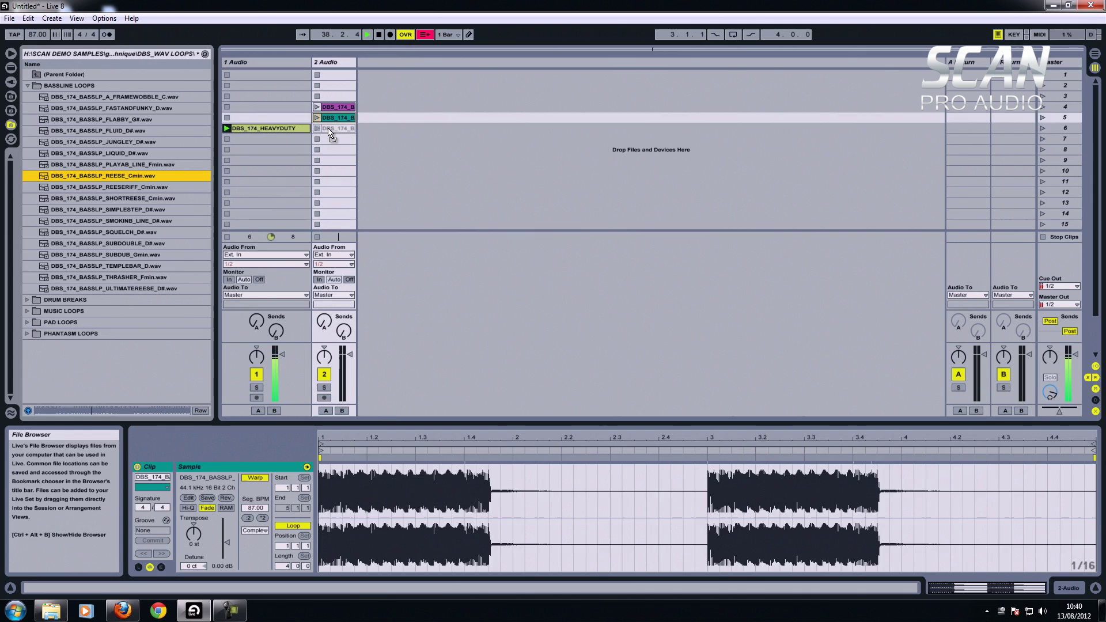
left_click(381, 33)
left_click(379, 35)
left_click(373, 119)
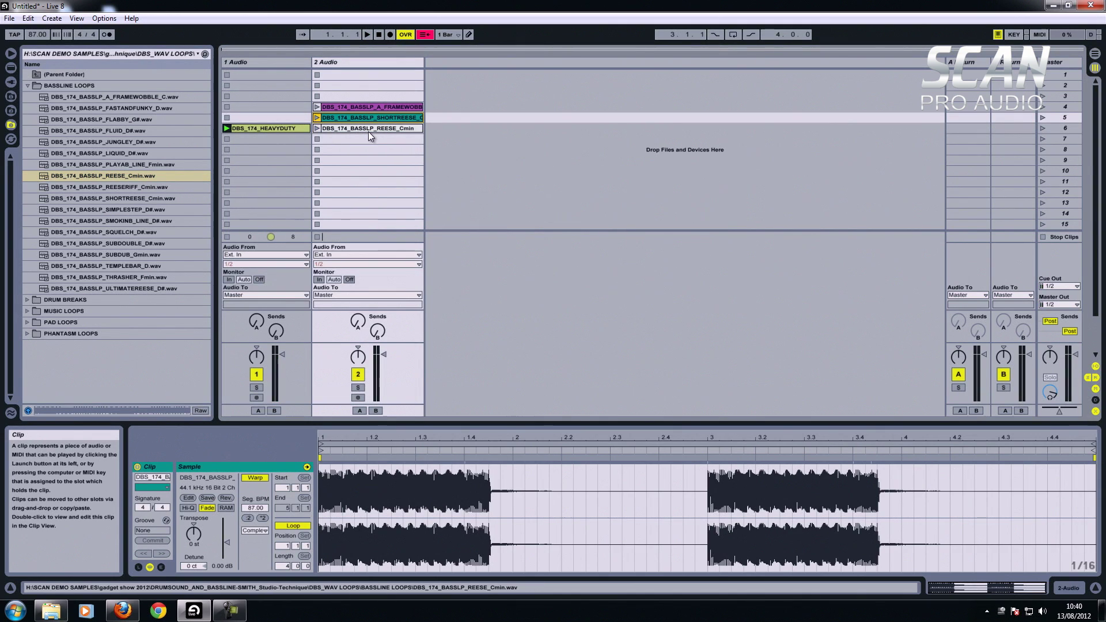
Step: Inspect the track 2 bass clips and enlarge the waveform editing area
left_click(374, 108)
left_click(376, 119)
left_click(385, 108)
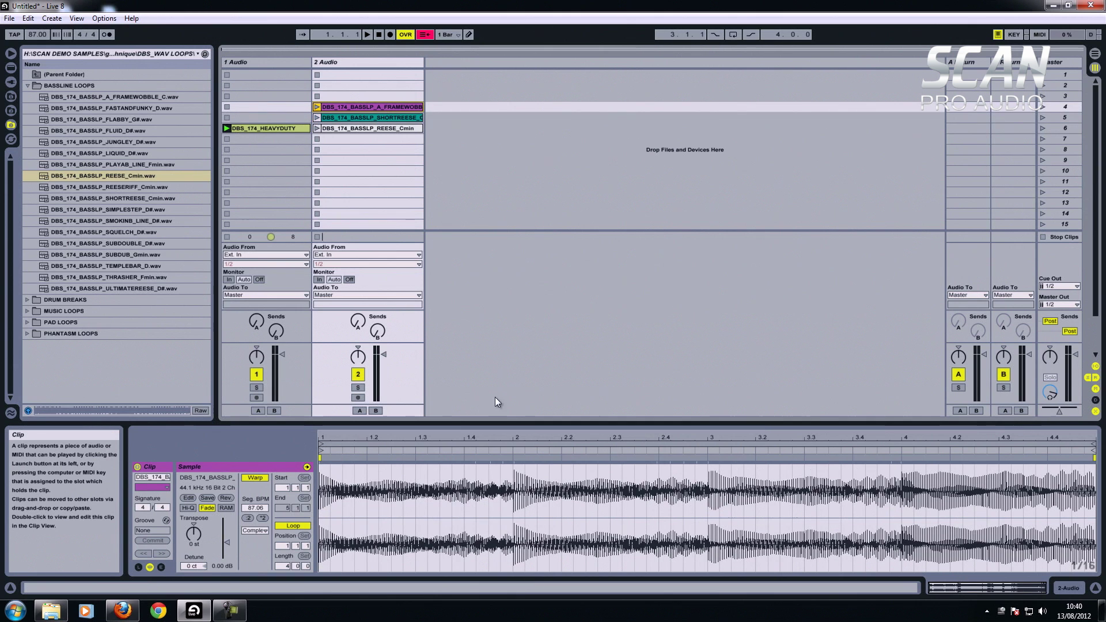
left_click_drag(542, 425, 565, 351)
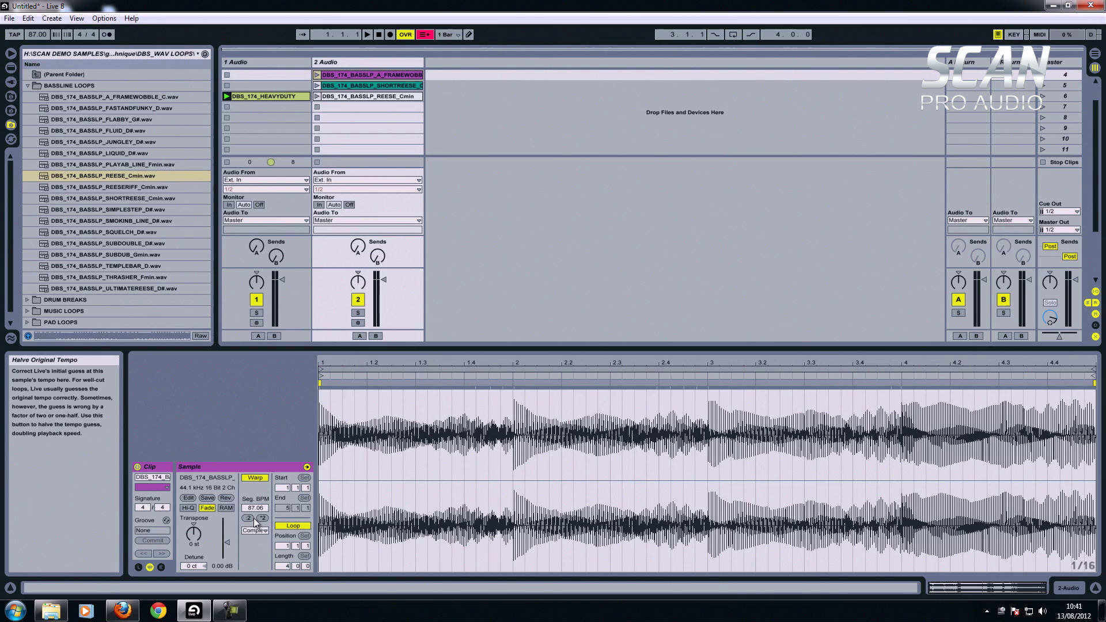
Step: Stop the HEAVYDUTY loop, show its waveform, and collapse BASSLINE LOOPS
key("space")
left_click(265, 98)
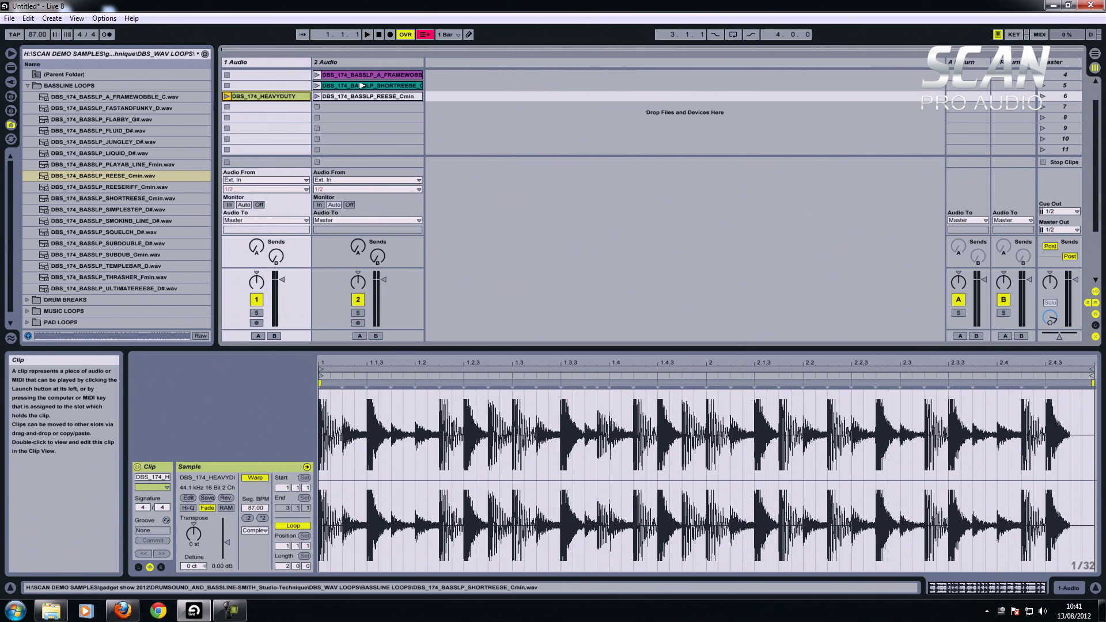
left_click(28, 86)
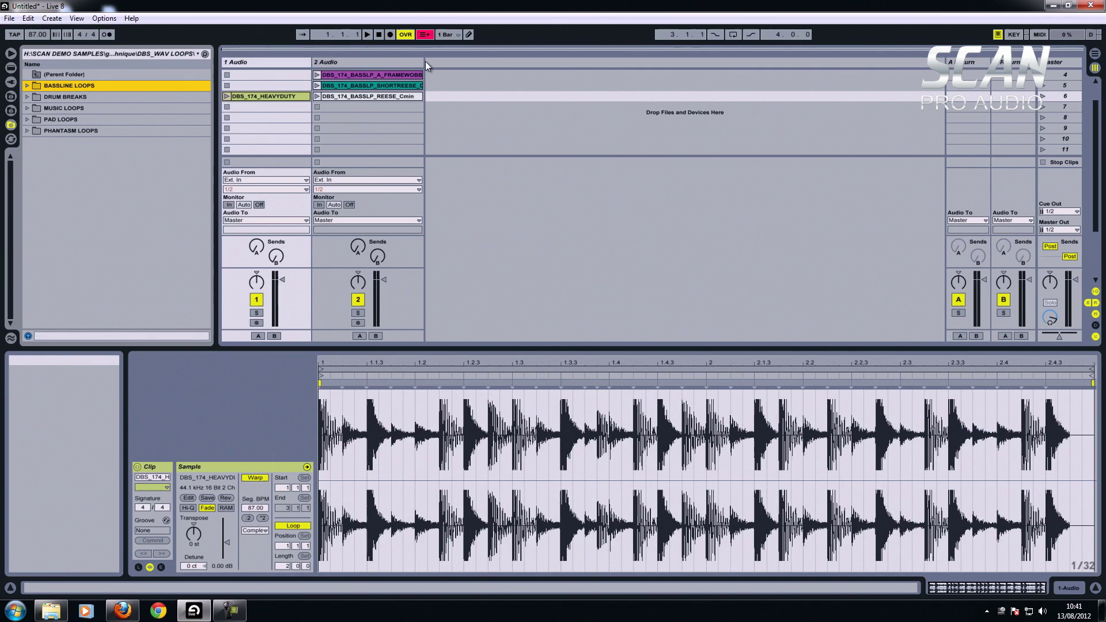
Step: Expand the music loops folder and launch HEAVYDUTY and FRAMEWOBBLE together
left_click(403, 75)
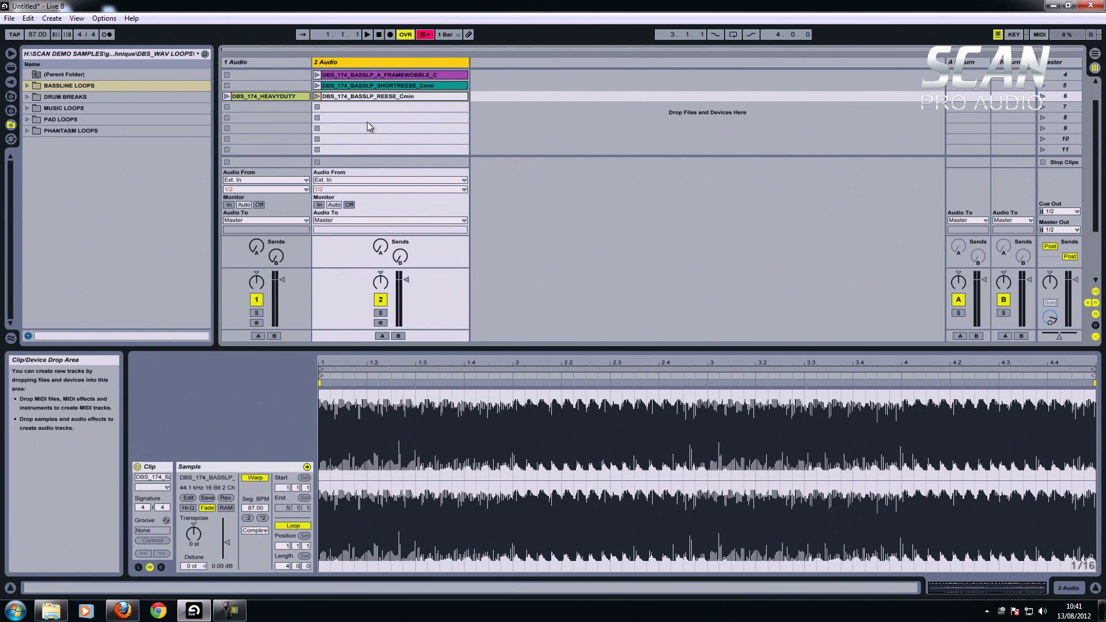
left_click(417, 108)
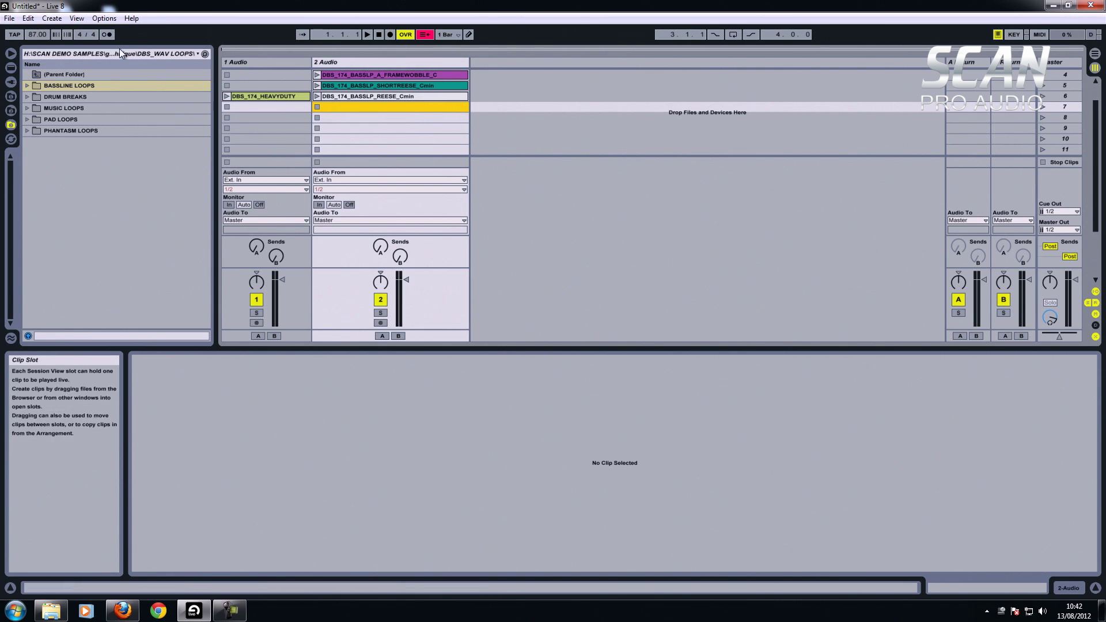
left_click(28, 108)
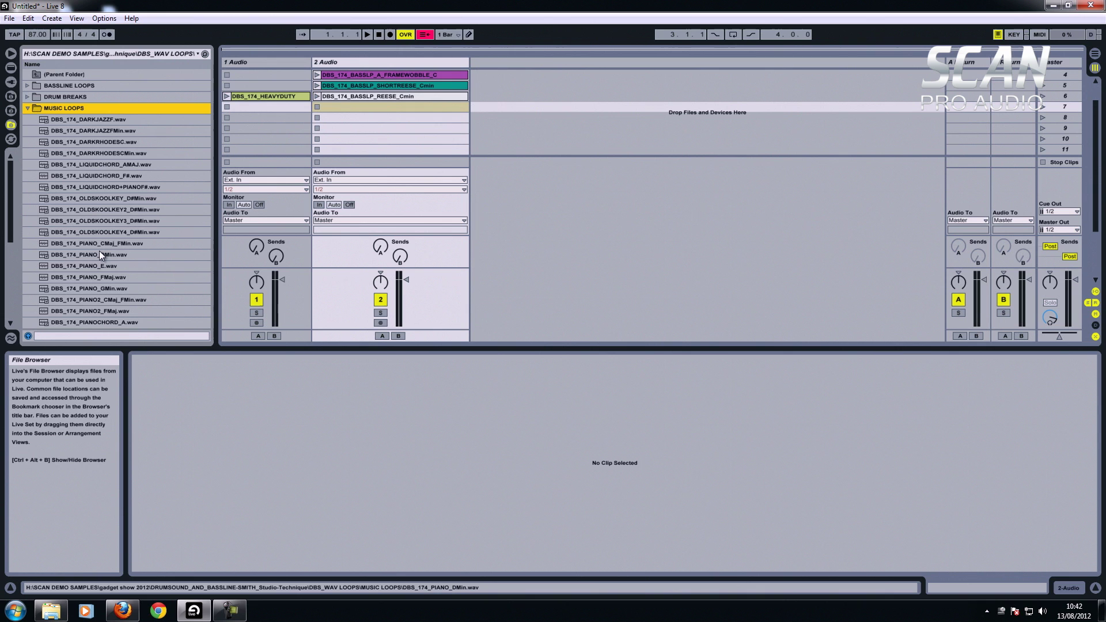
left_click(227, 96)
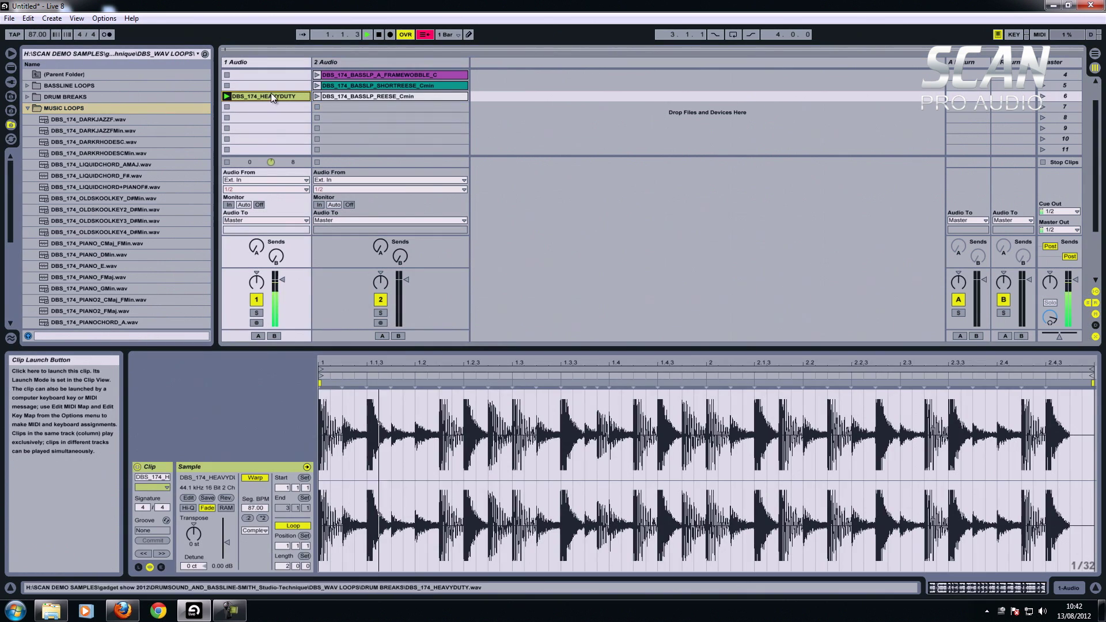
left_click(317, 75)
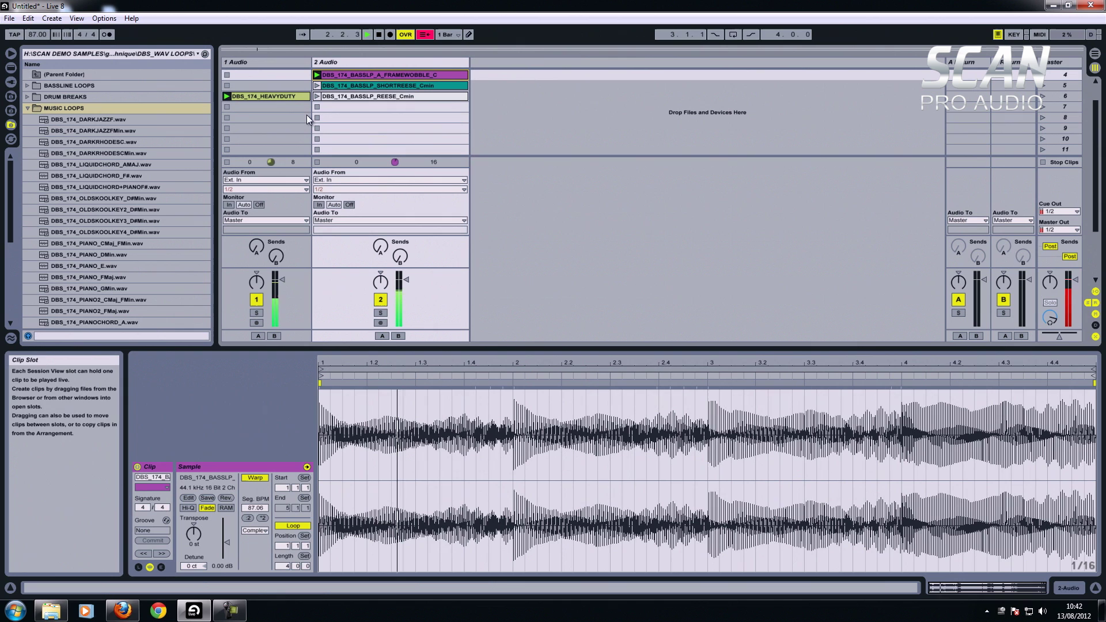
Step: Add the DARKRHODESC music loop as a clip on a new third track
left_click(122, 144)
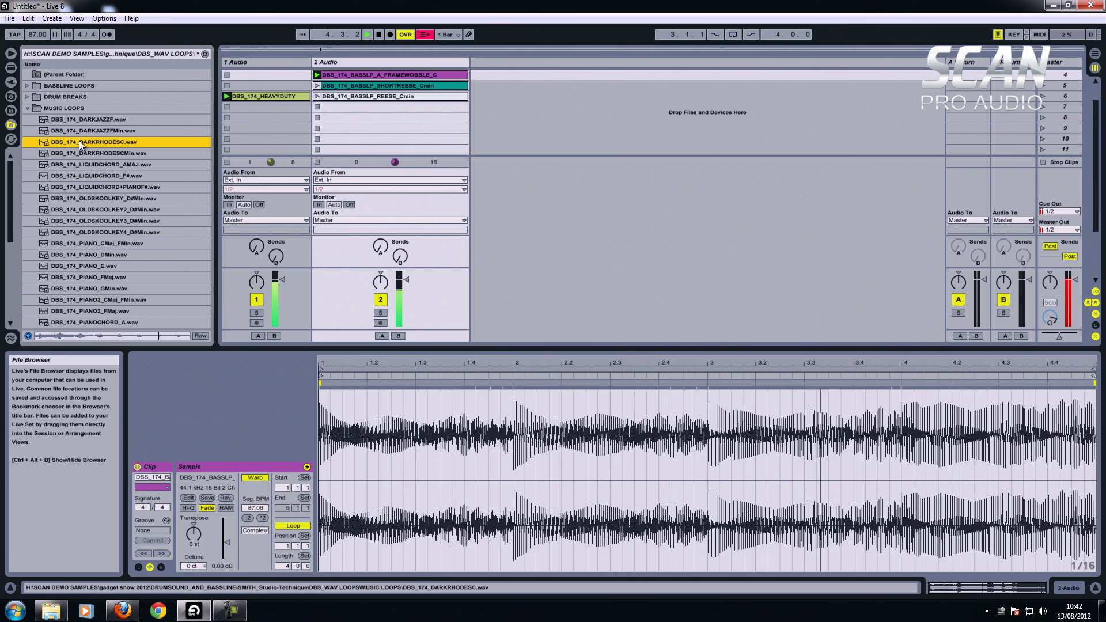
left_click_drag(80, 141, 535, 72)
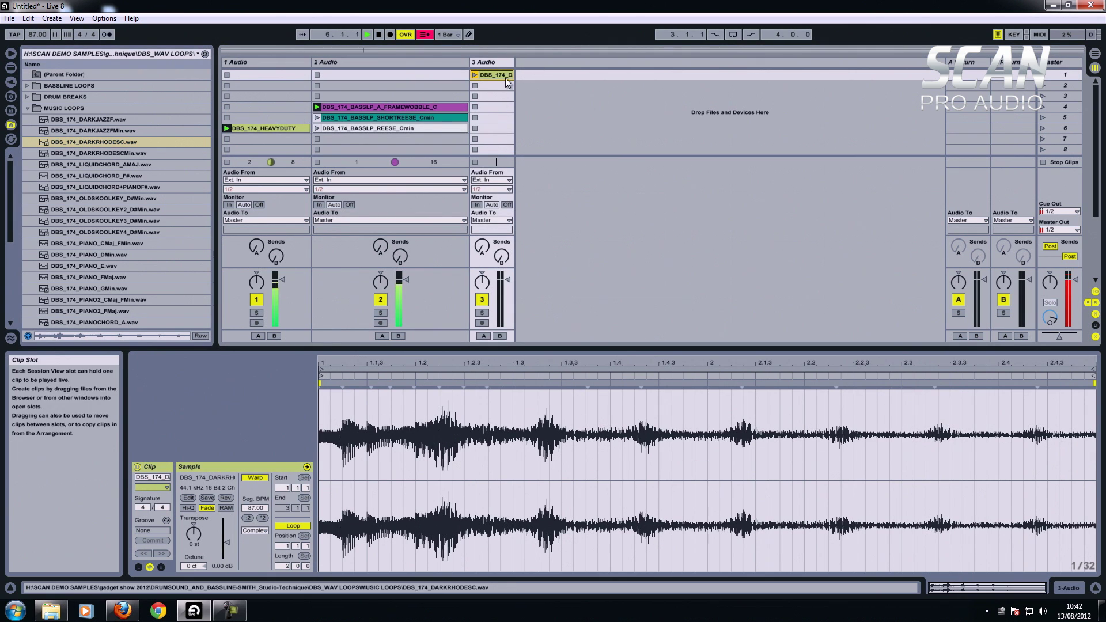
left_click(110, 154)
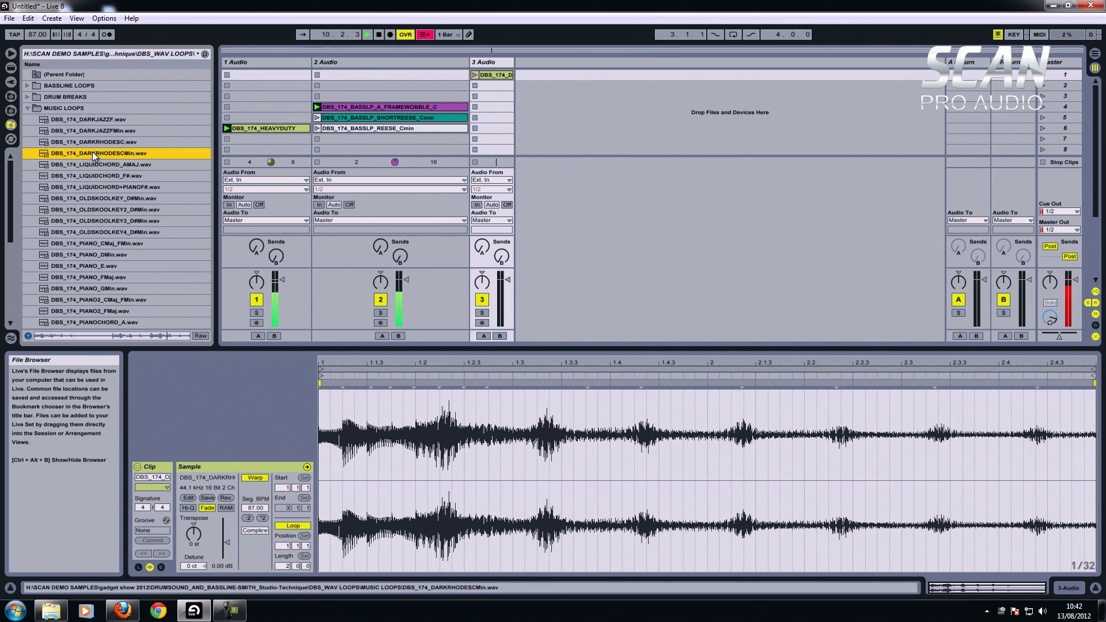
Step: Audition RHODESCHORD_C and TECHNOKEYS_CMin, add TECHNOKEYS_CMin below DARKRHODESC, and stop playback
scroll(138, 211, "down", 5)
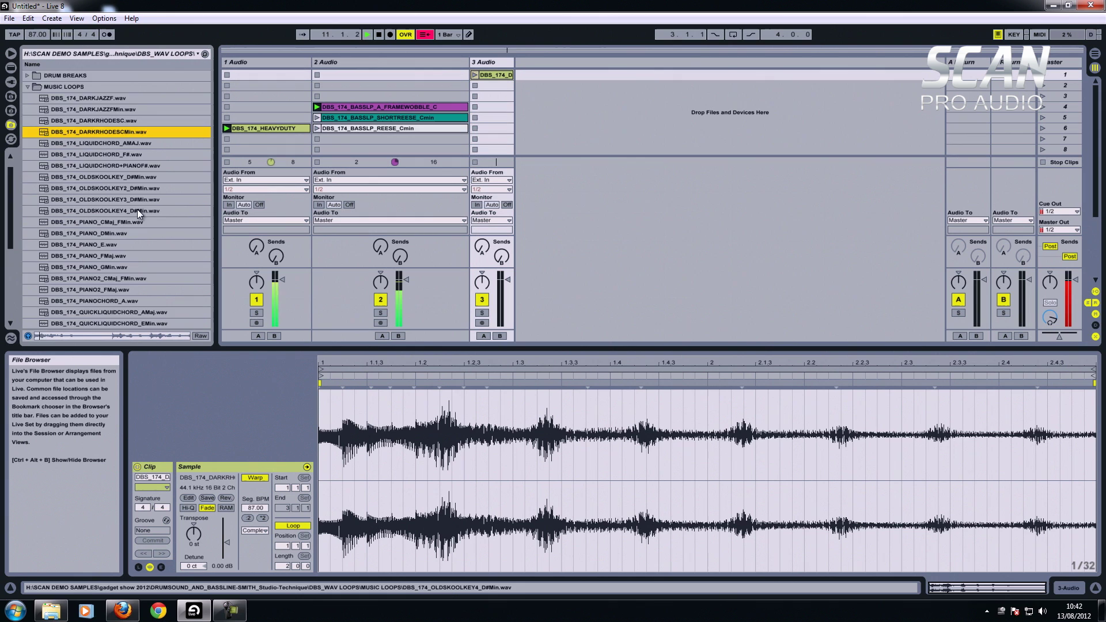
scroll(129, 194, "down", 2)
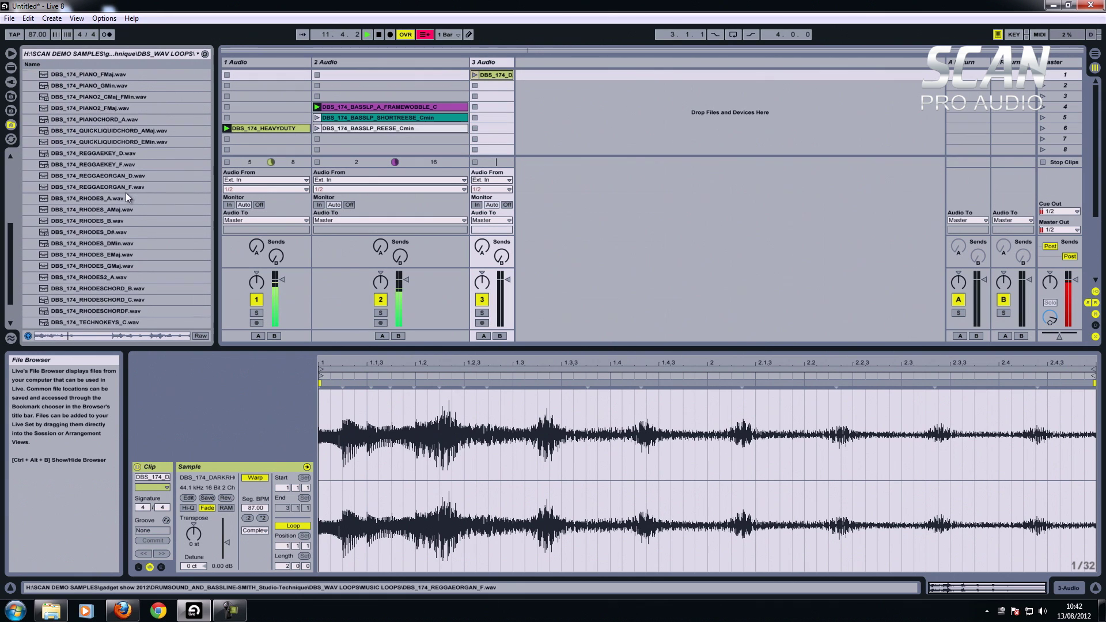
left_click(148, 266)
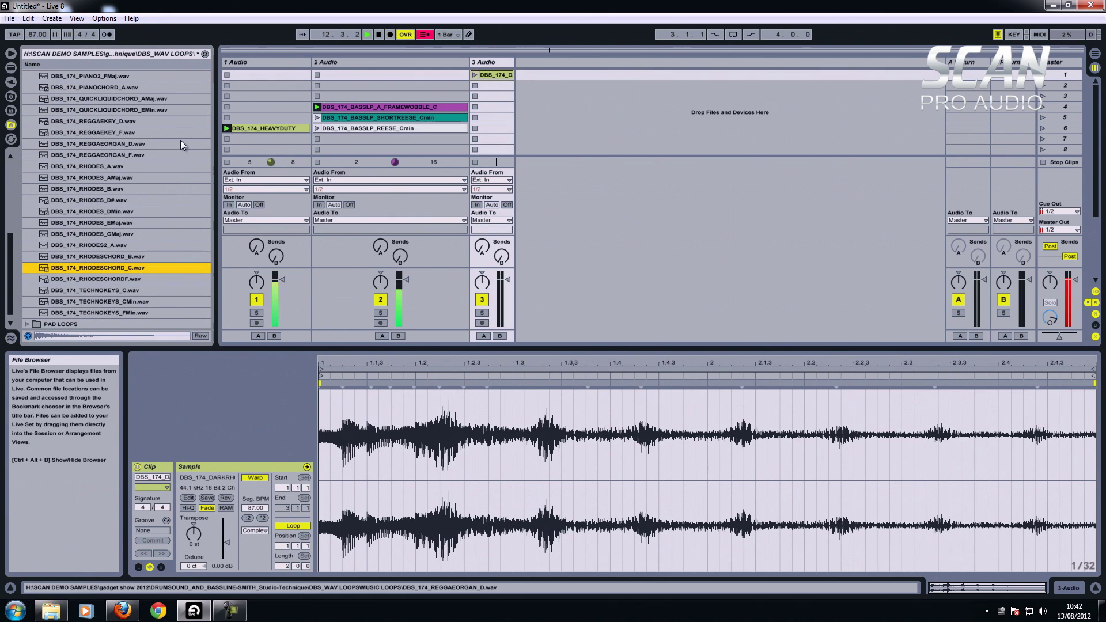
left_click(132, 301)
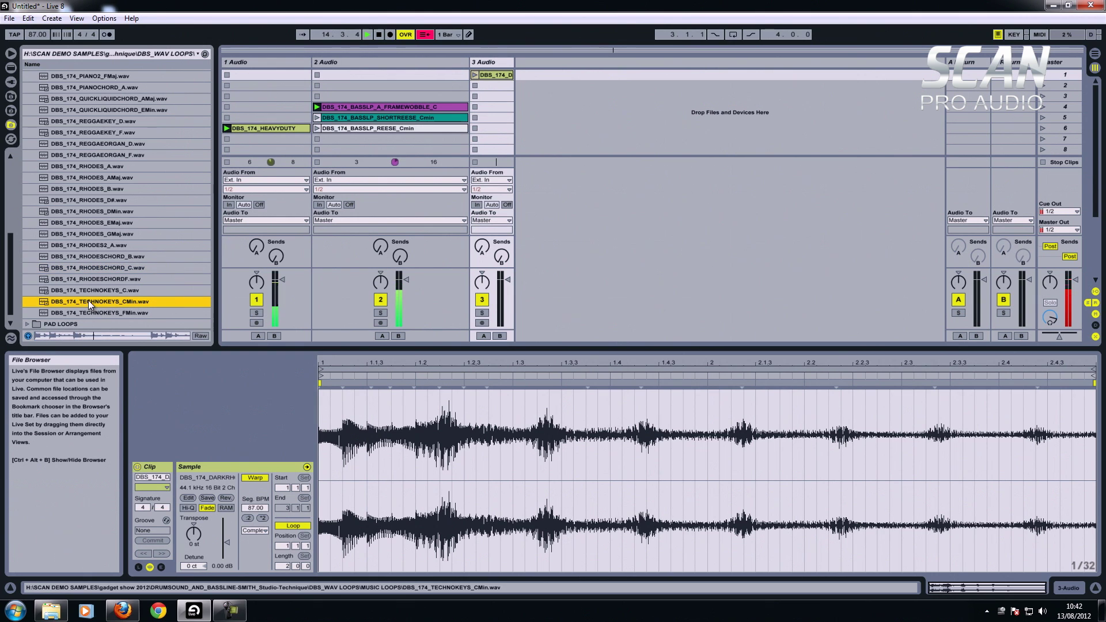
left_click_drag(89, 300, 496, 86)
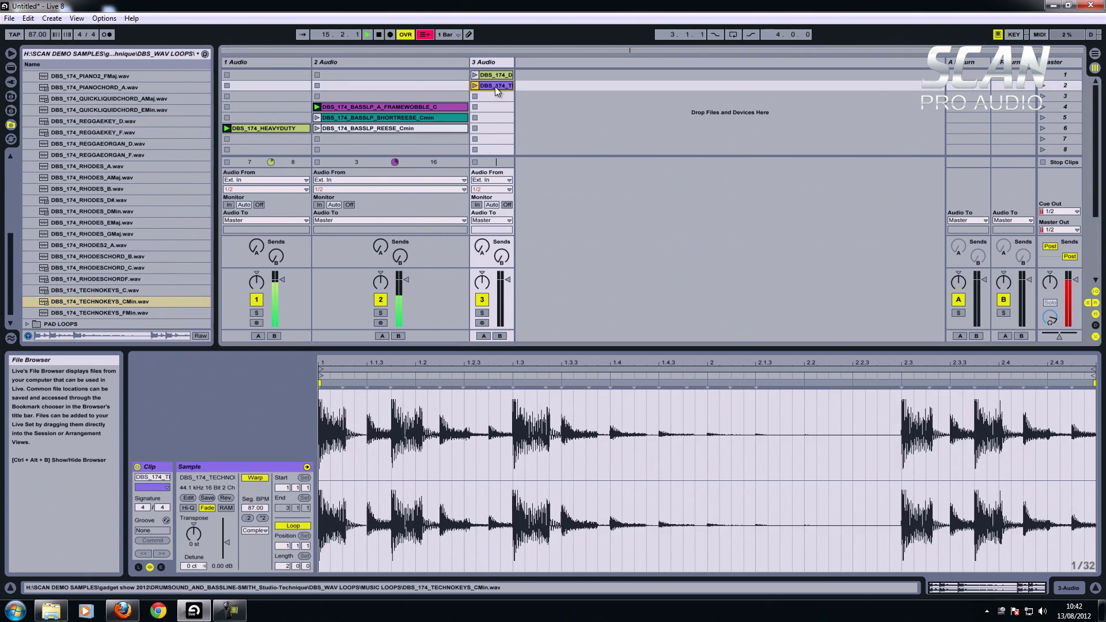
left_click(378, 34)
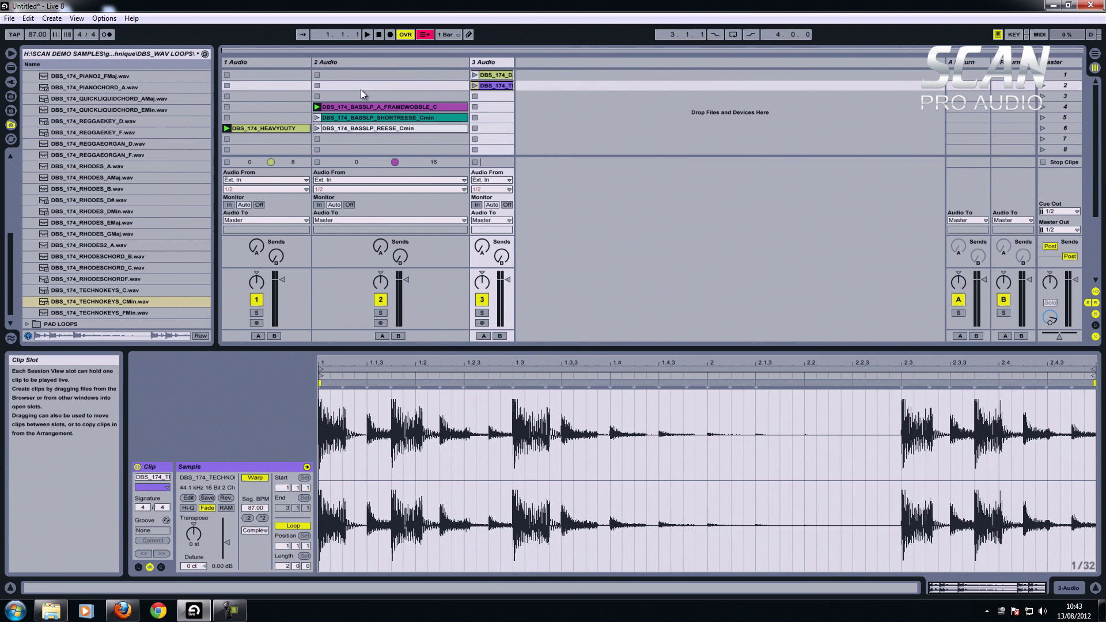
Step: Rename the first audio track to 'drums'
right_click(256, 61)
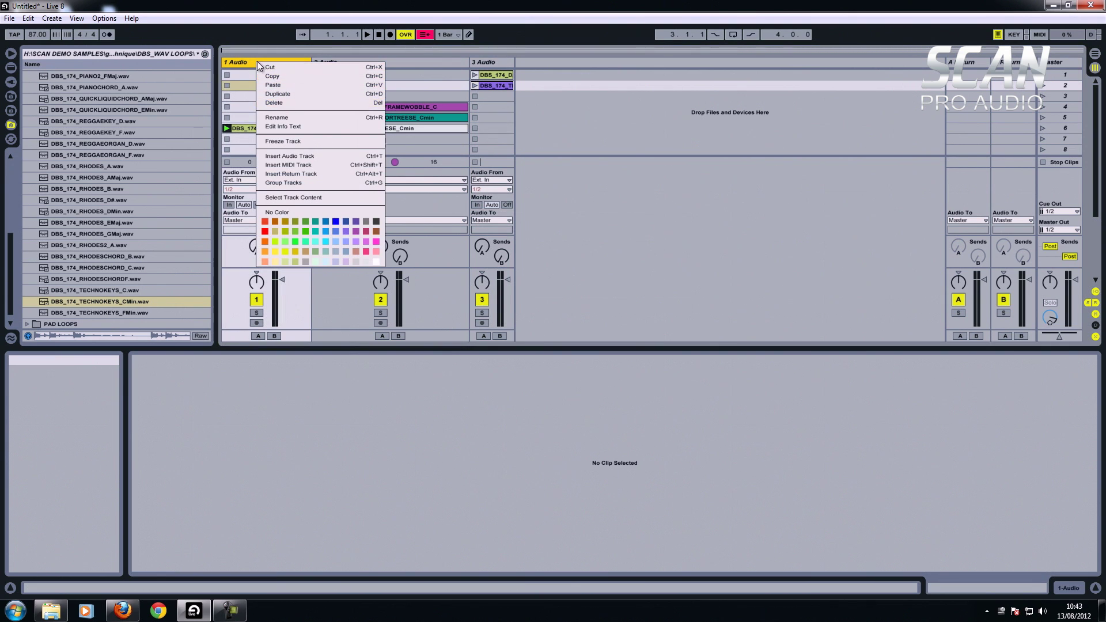
right_click(245, 62)
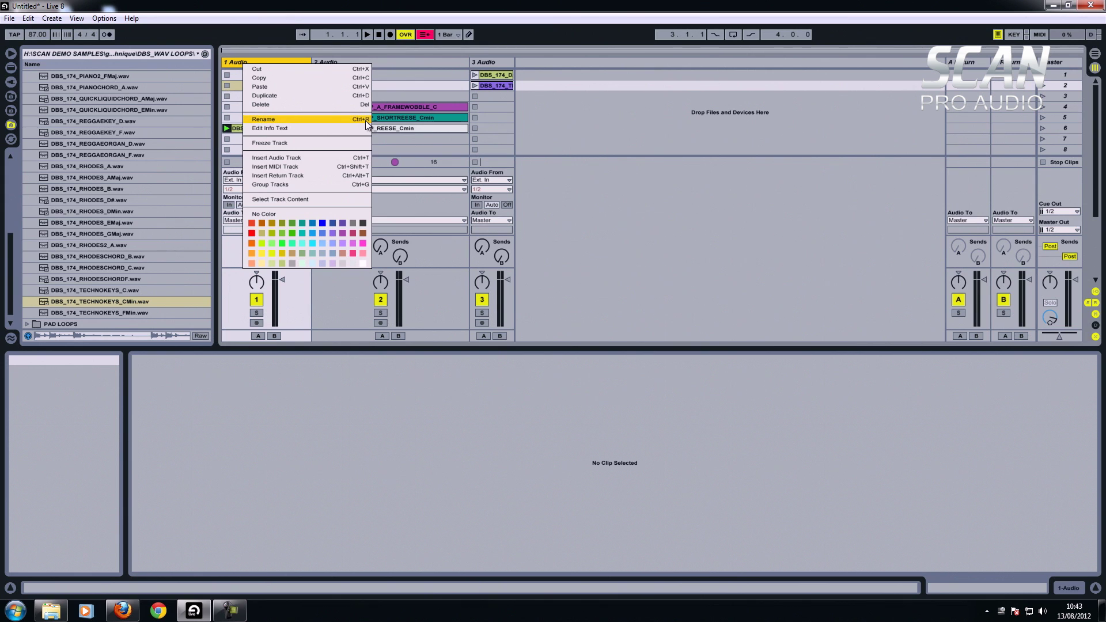
left_click(338, 119)
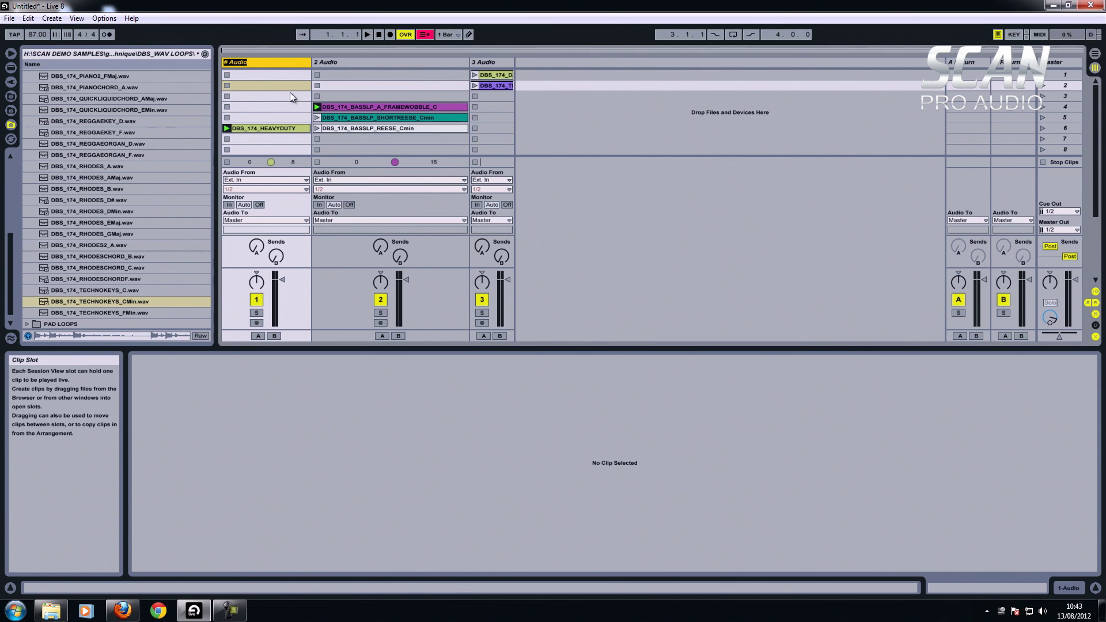
type("drums")
key("Return")
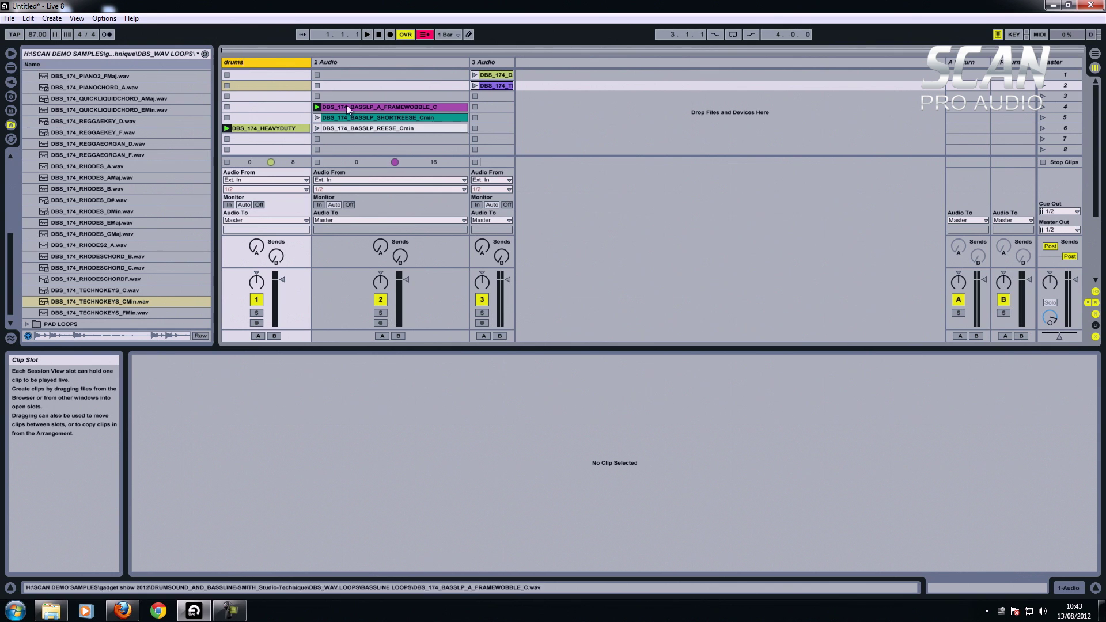
Step: Rename the second audio track to 'bass'
left_click(372, 83)
right_click(368, 63)
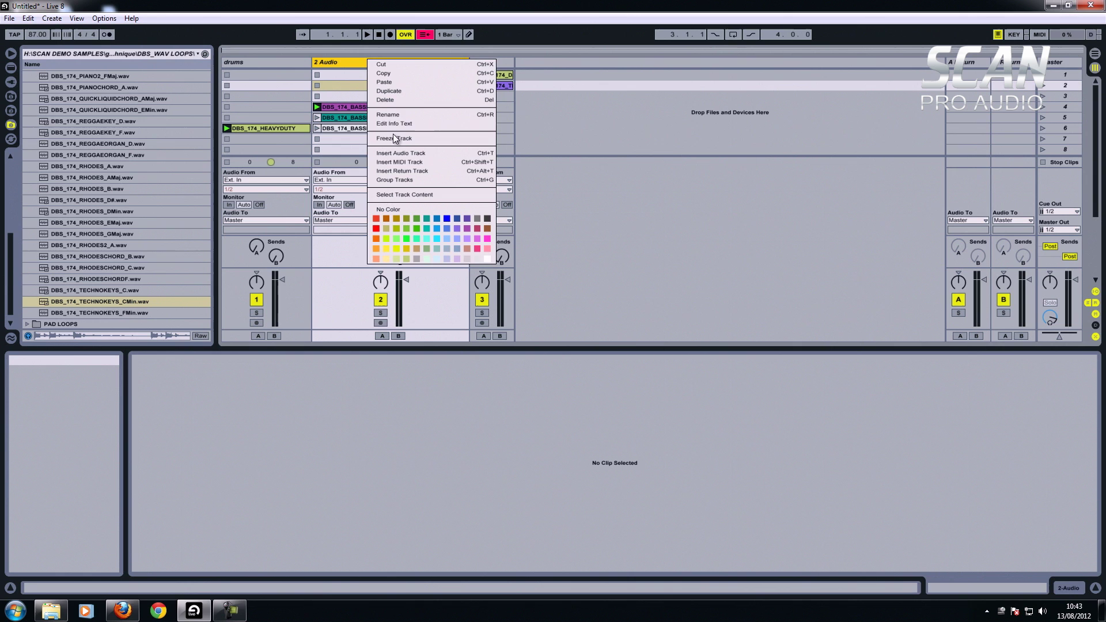
left_click(390, 117)
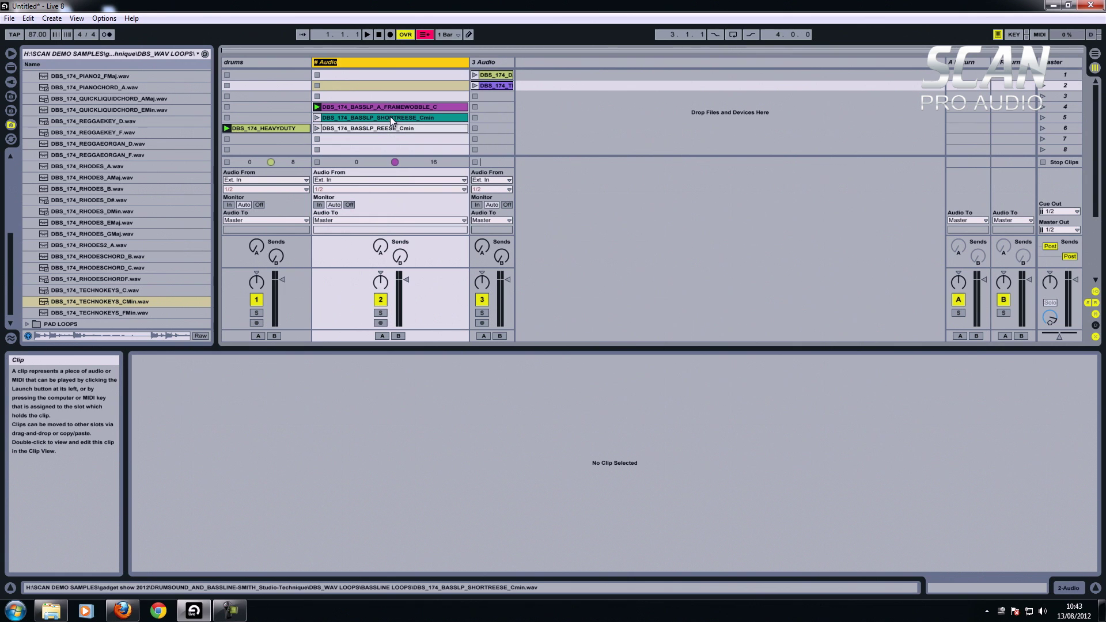
type("bass")
left_click(490, 64)
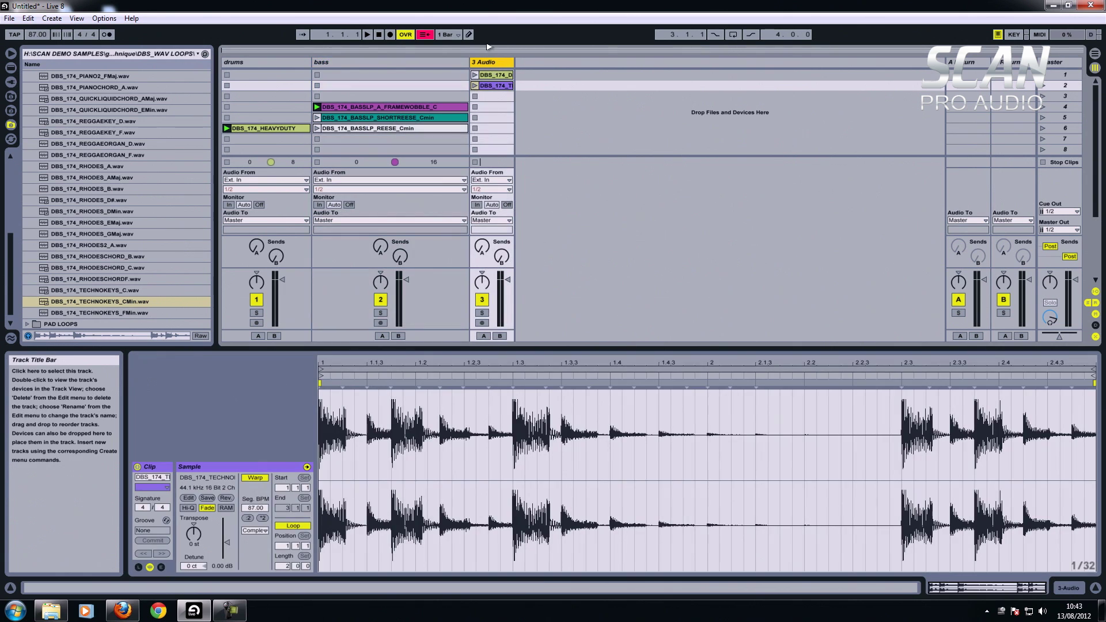
Step: Rename the third track to 'keys' and widen it so full clip names show
right_click(487, 61)
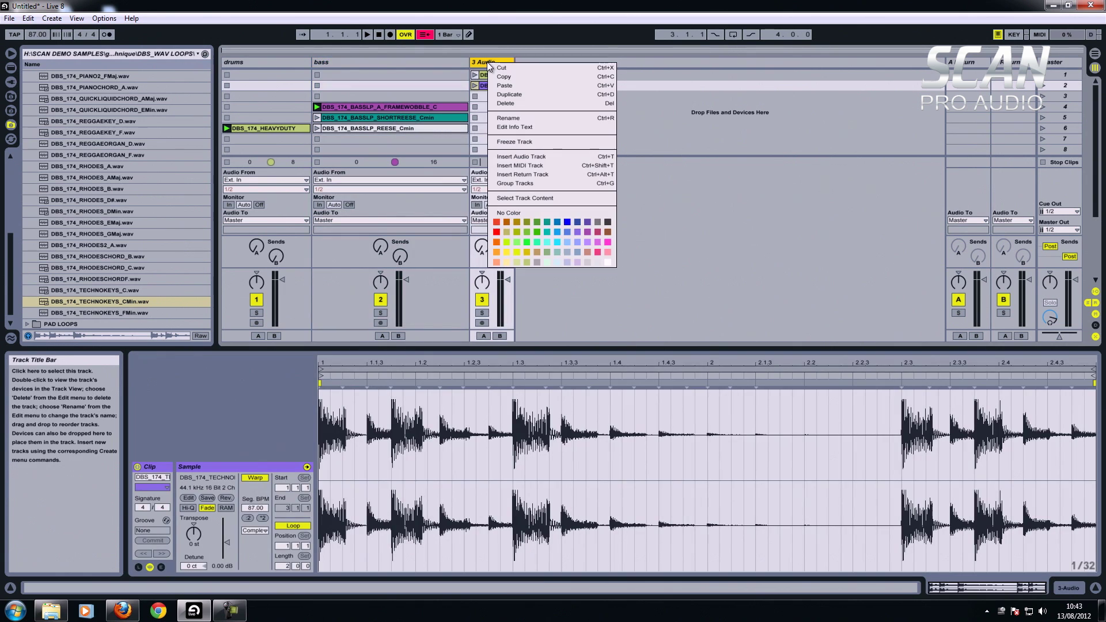
left_click(511, 119)
type("keys")
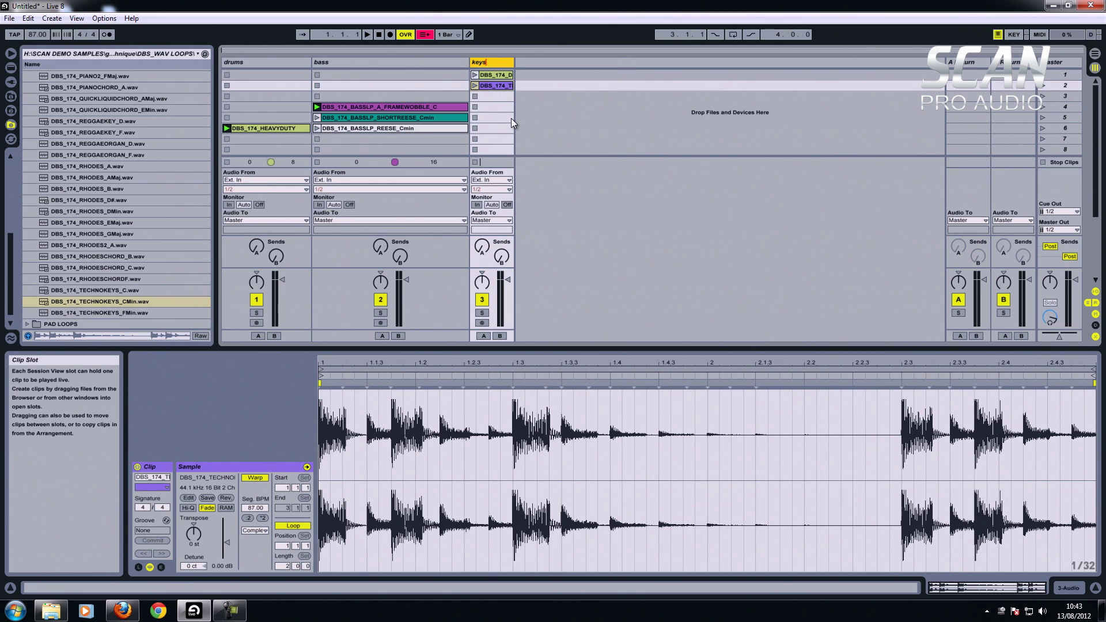
key("Return")
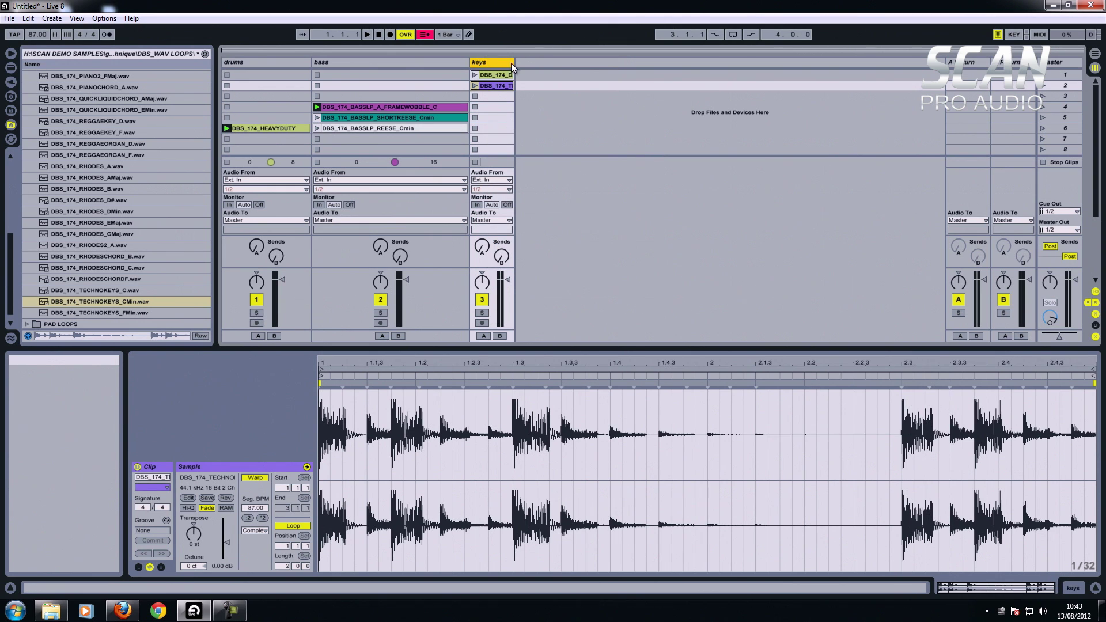
left_click_drag(510, 64, 558, 63)
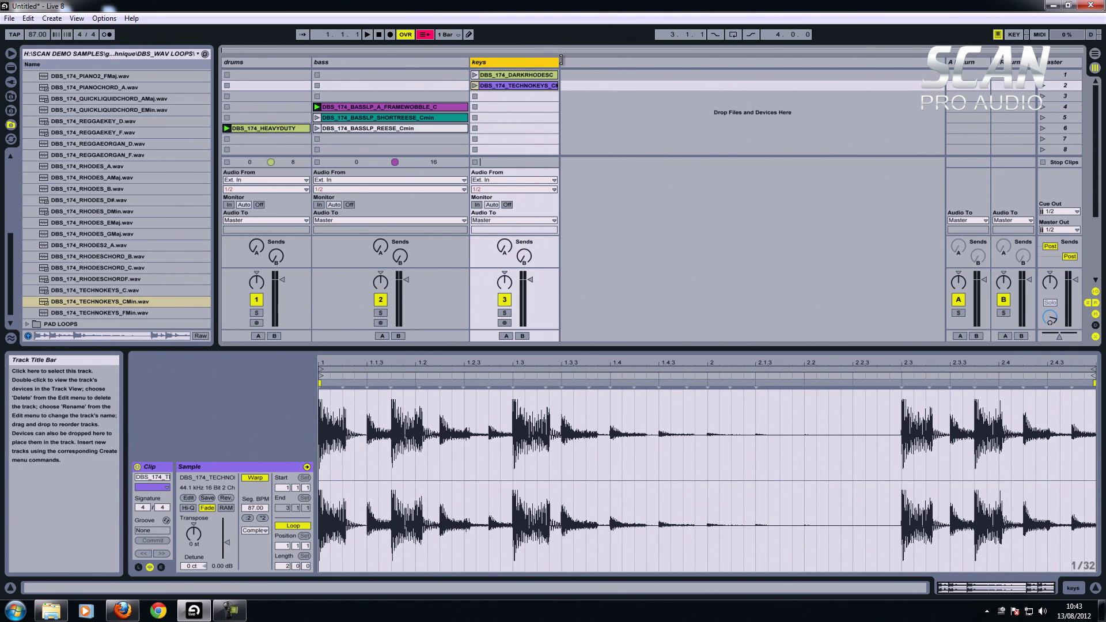
left_click(378, 35)
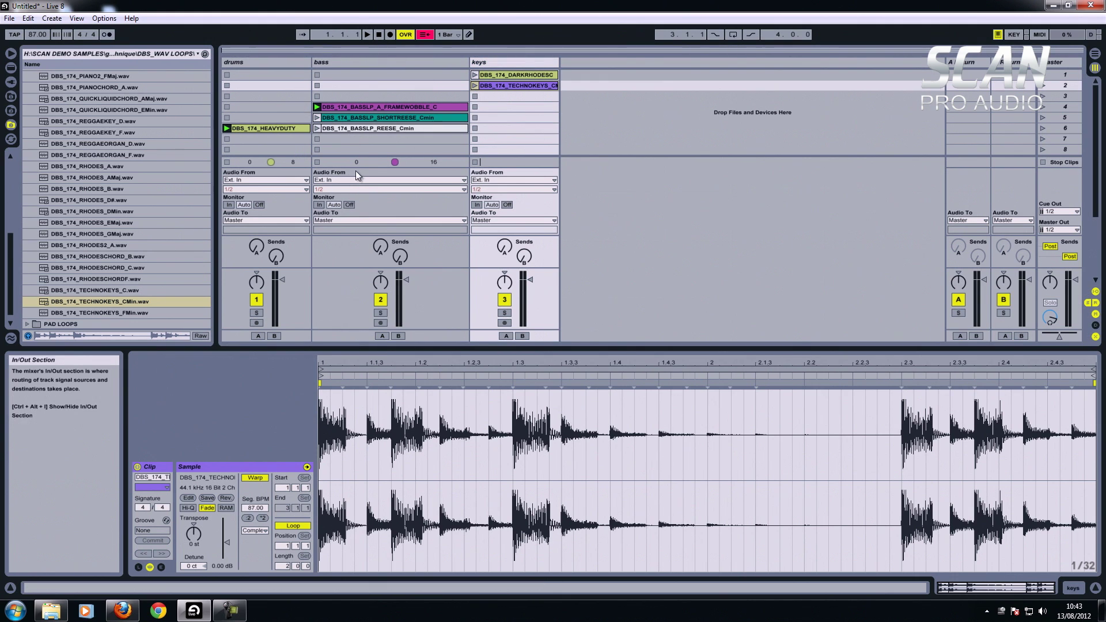
left_click(456, 35)
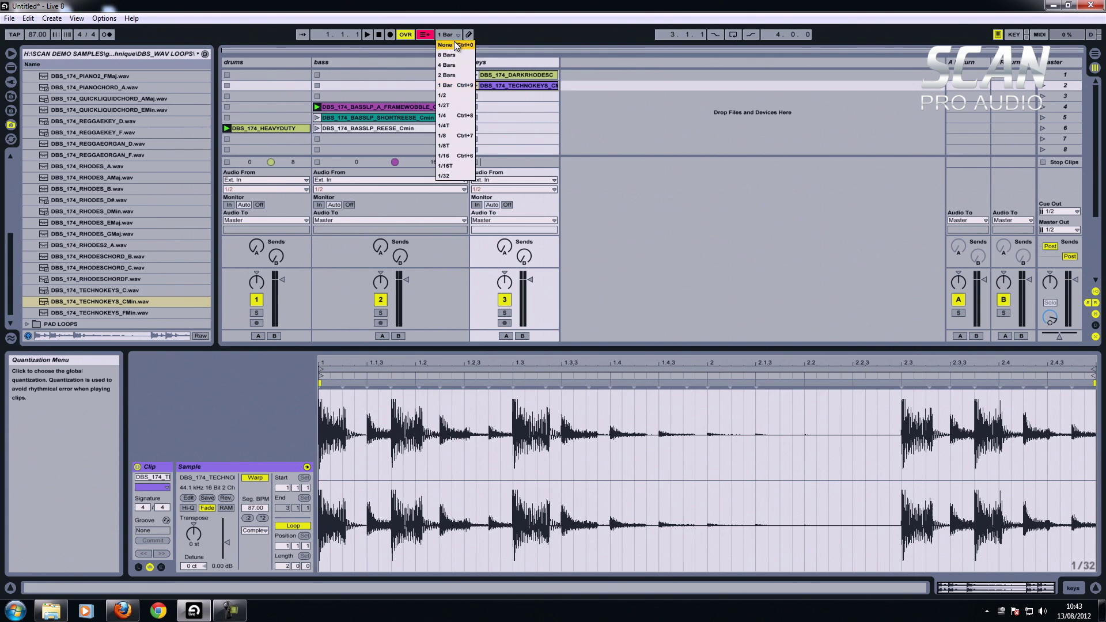
left_click(455, 85)
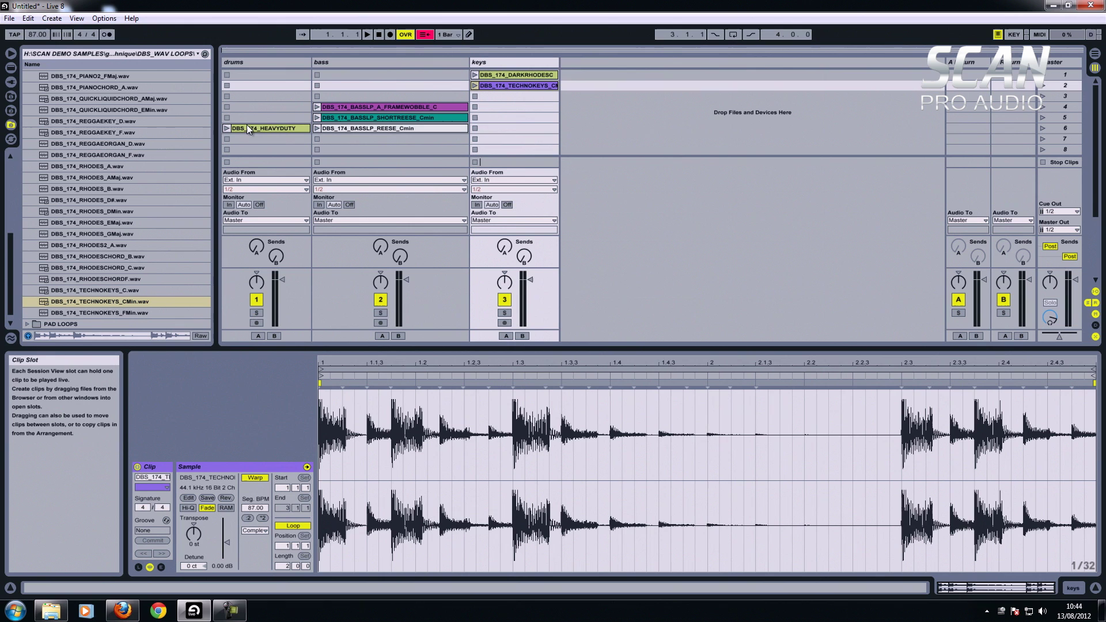
Step: Launch the FRAMEWOBBLE bass clip and turn on the metronome
left_click(316, 106)
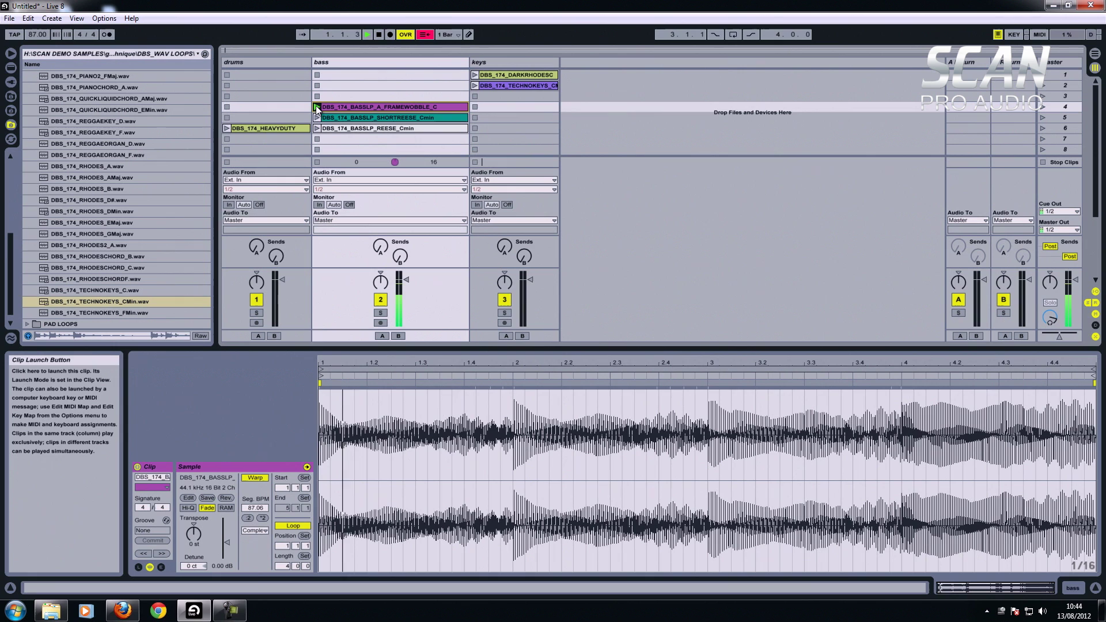
left_click(269, 126)
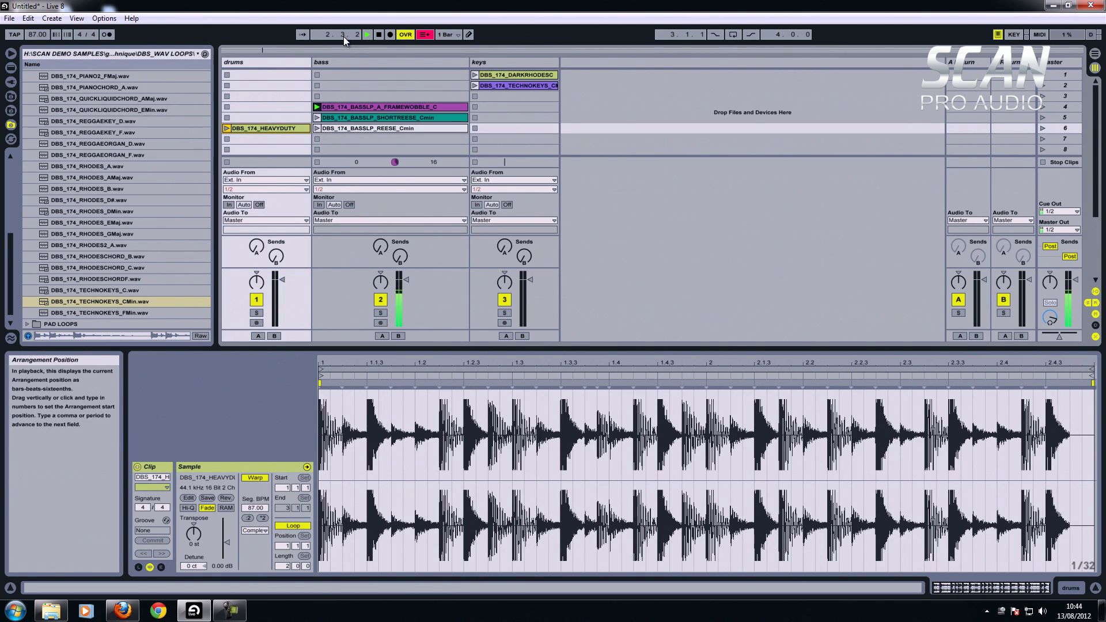
left_click(107, 35)
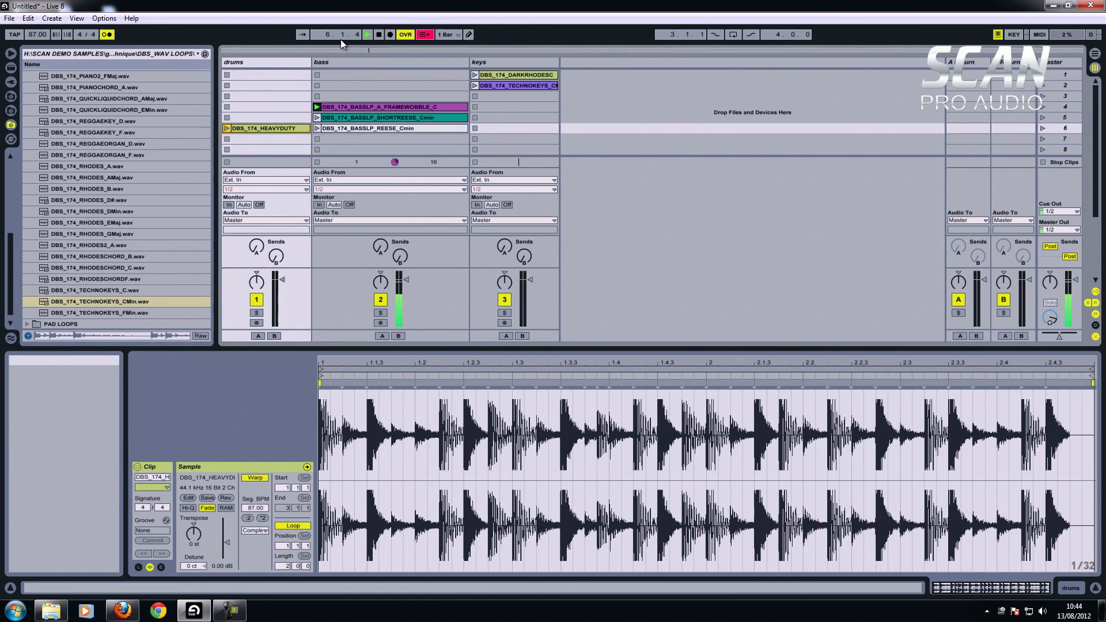
Step: Launch, stop and relaunch the HEAVYDUTY drum clip over the bass, then stop playback
left_click(226, 128)
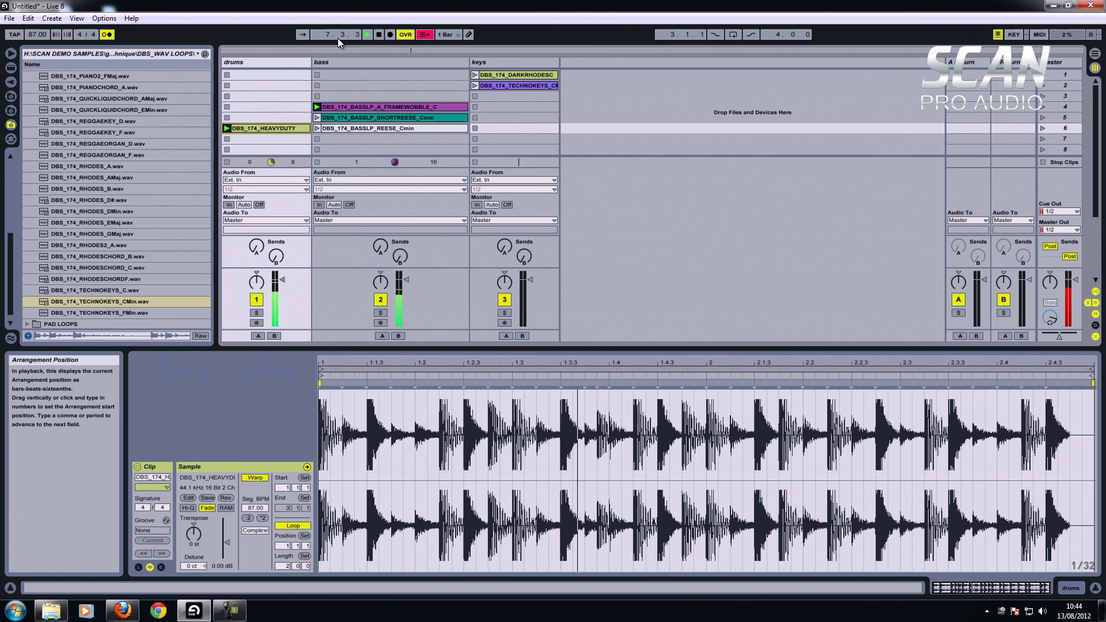
left_click(227, 139)
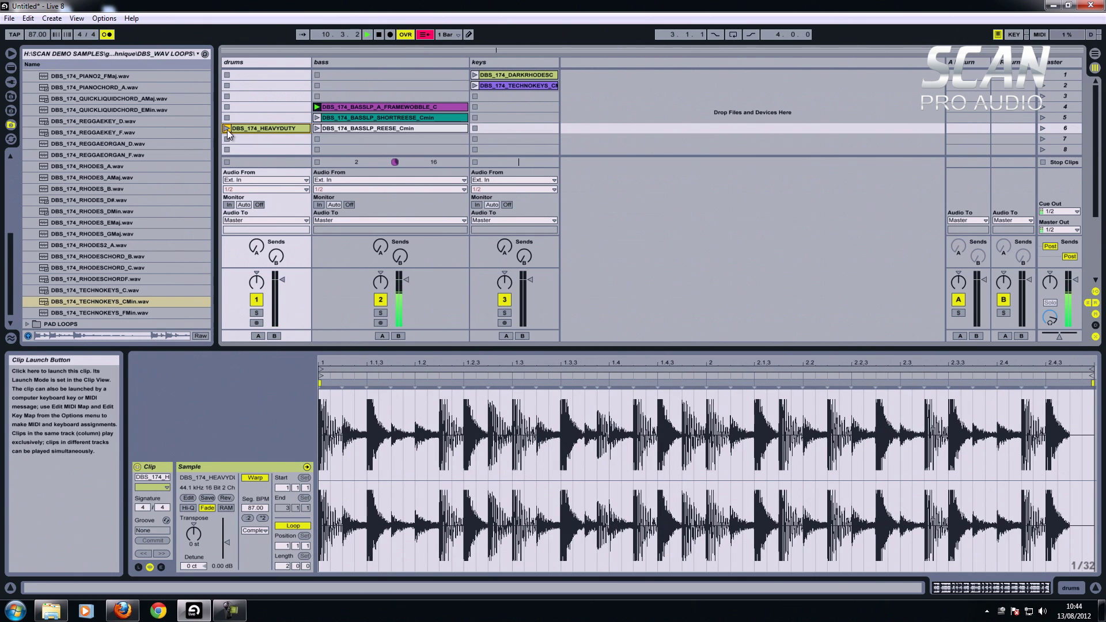
left_click(227, 128)
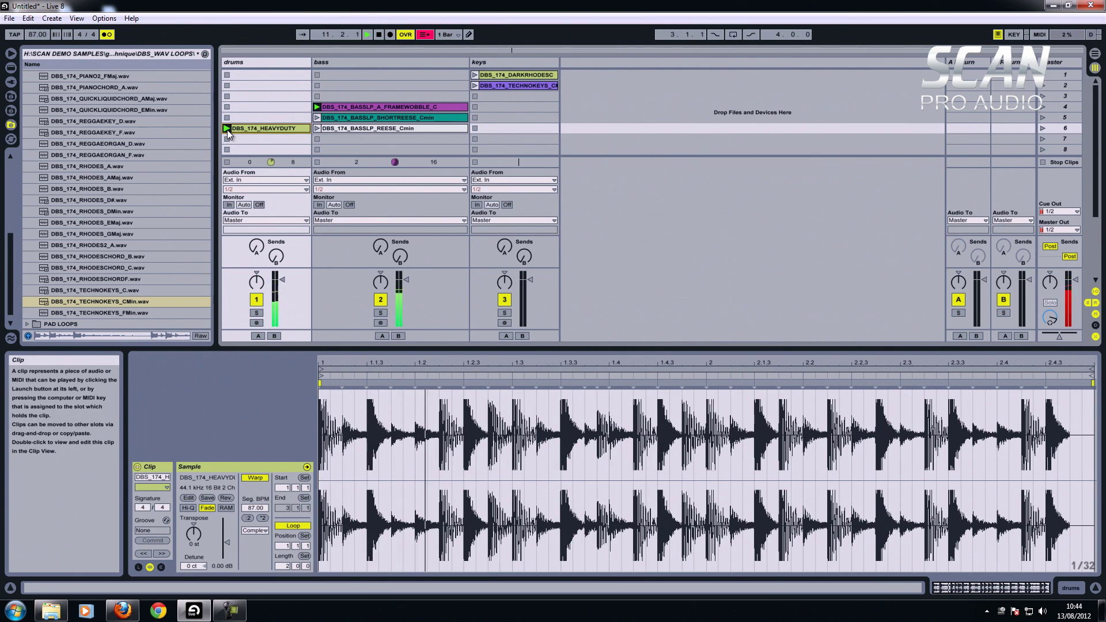
left_click(378, 35)
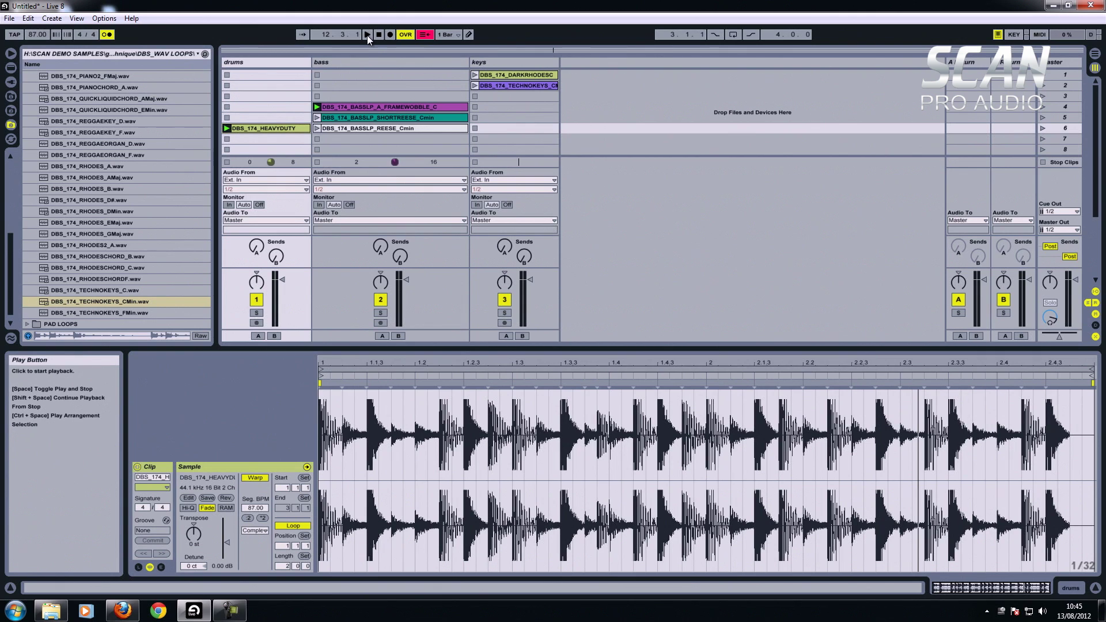
key("space")
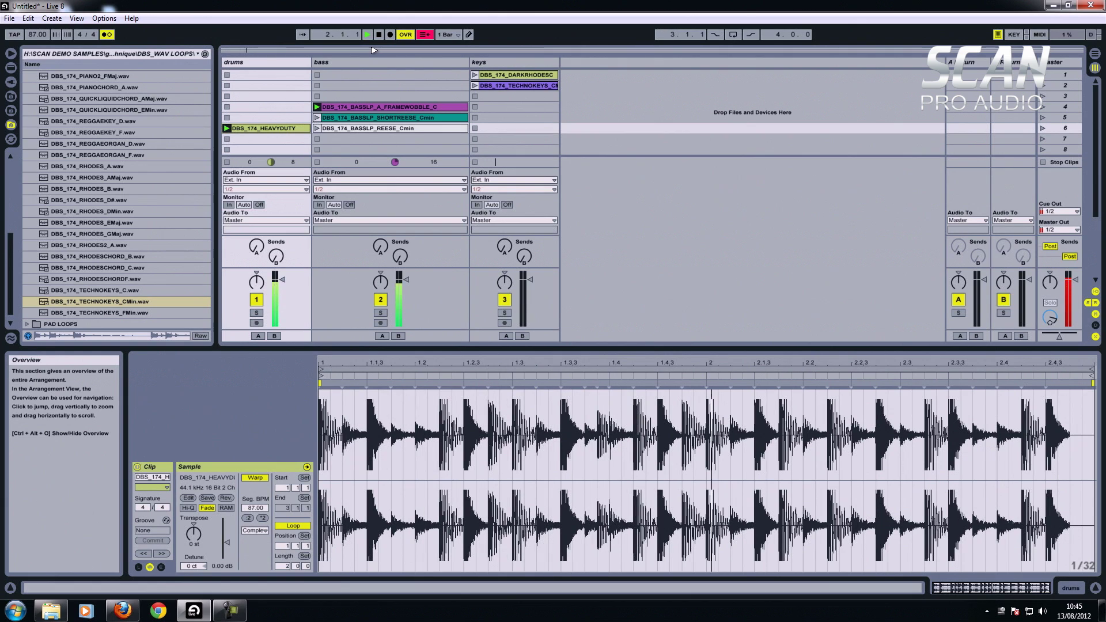
key("space")
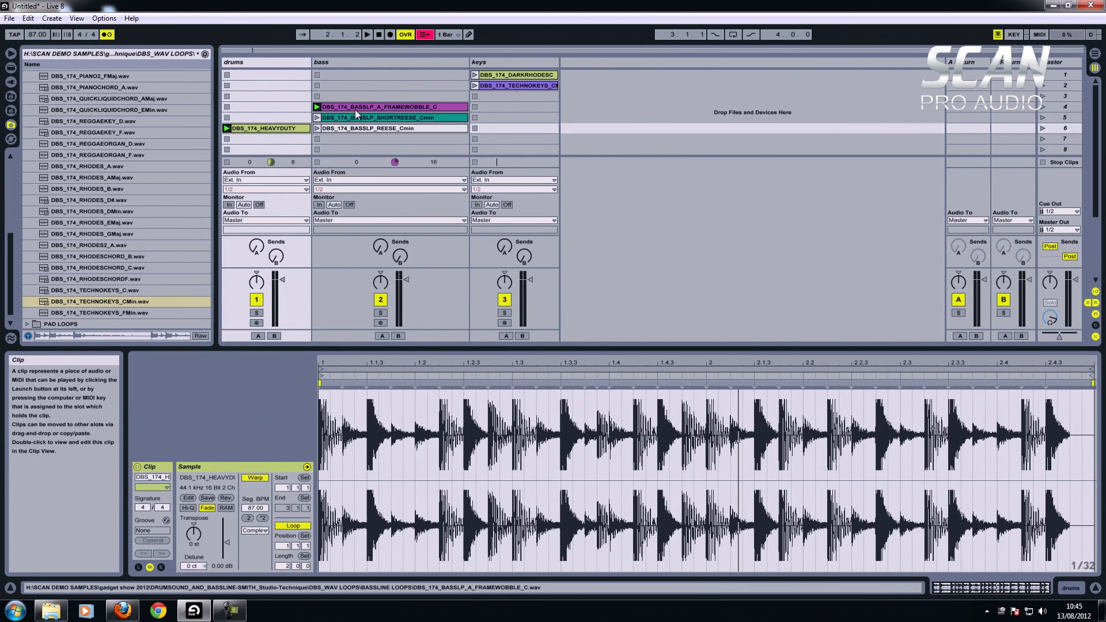
Step: Stop all clips, then play the DARKRHODESC keys clip alone and stop it
left_click(1043, 163)
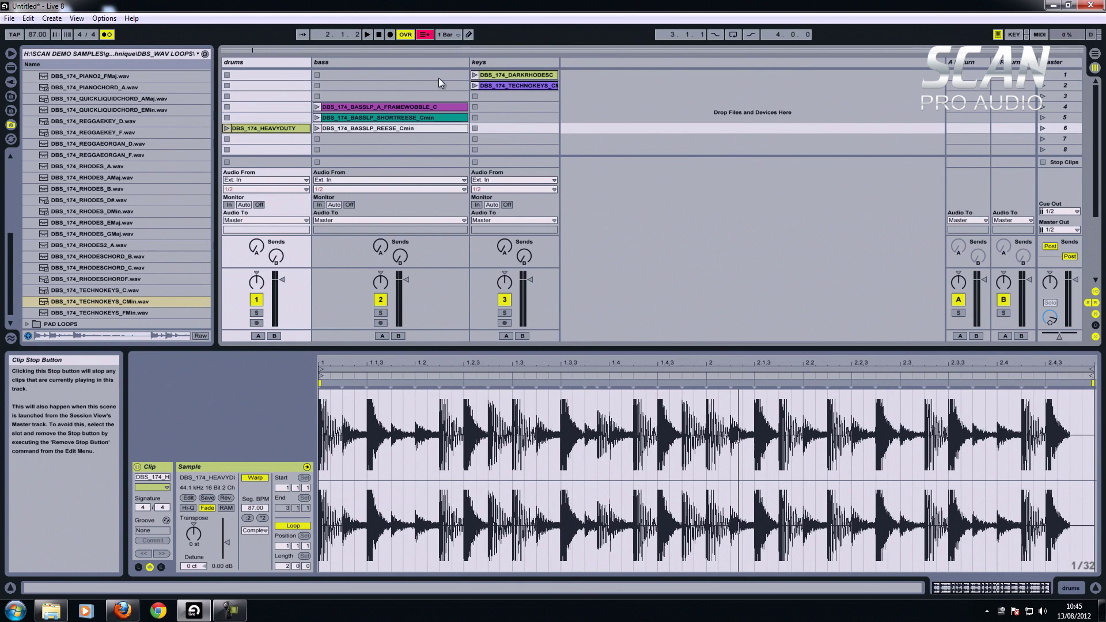
left_click(475, 75)
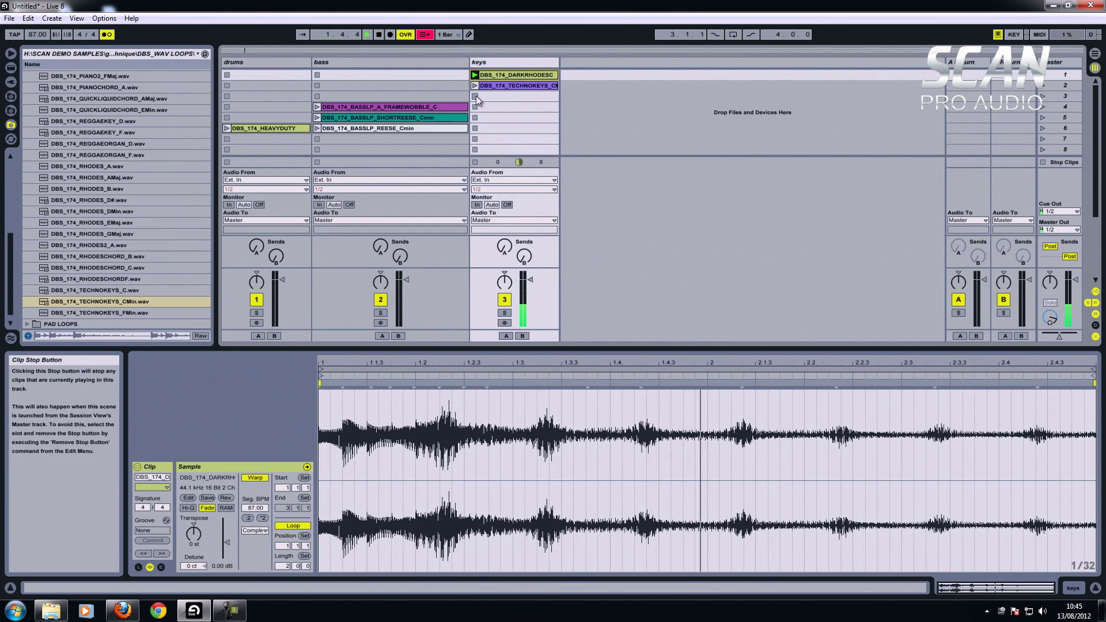
left_click(475, 95)
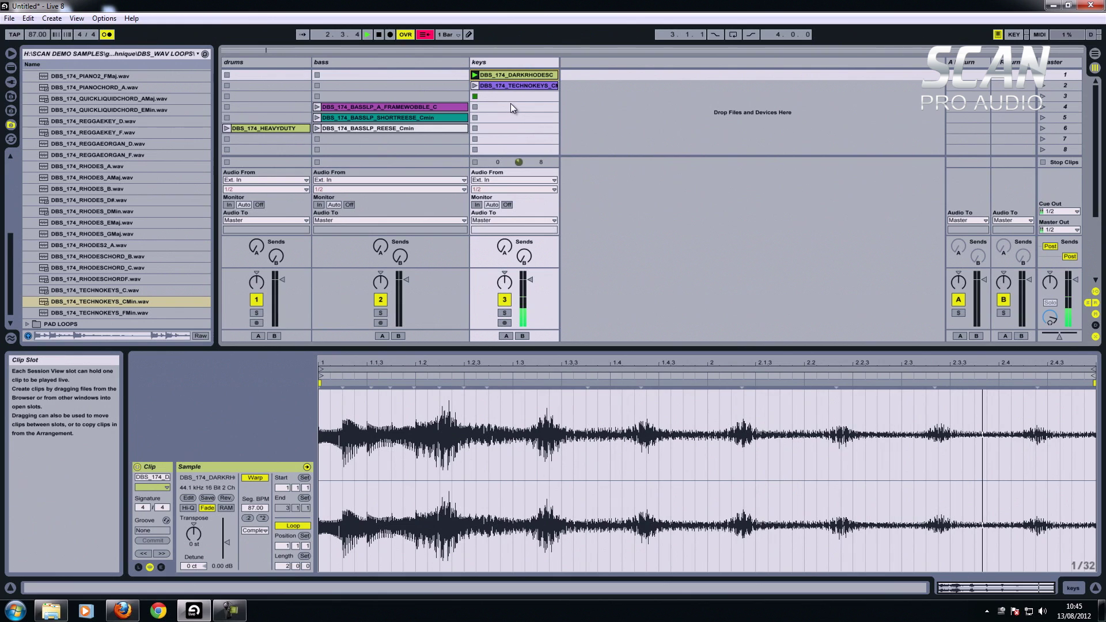
key("space")
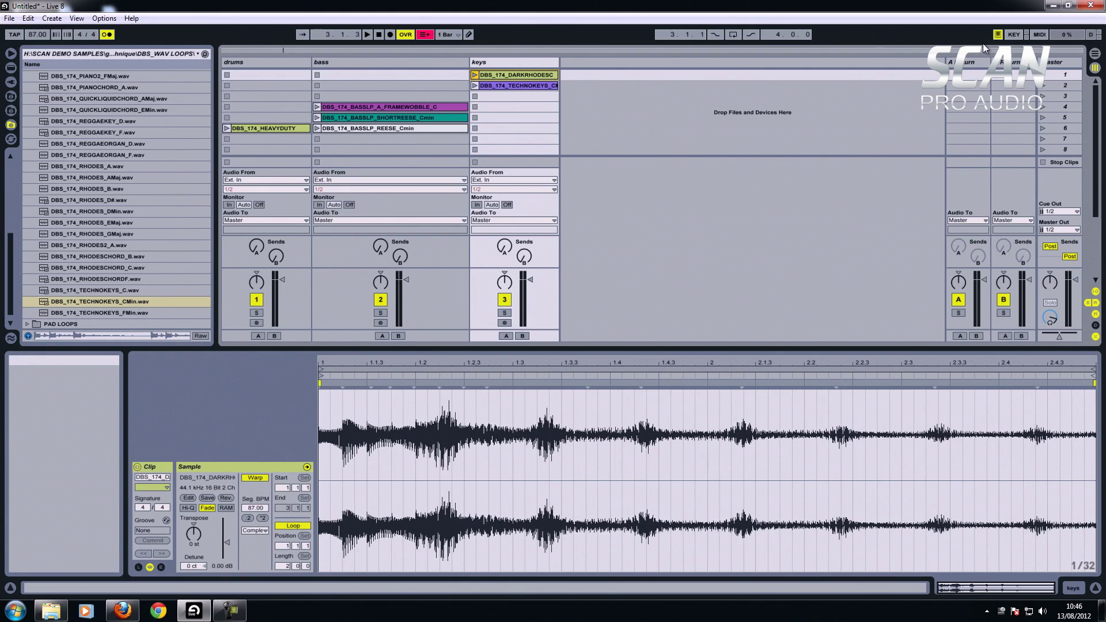
Step: In Arrangement View, drop the DBS_174_RHODES_GMaj.wav sample onto the keys track and expand the track
key("Tab")
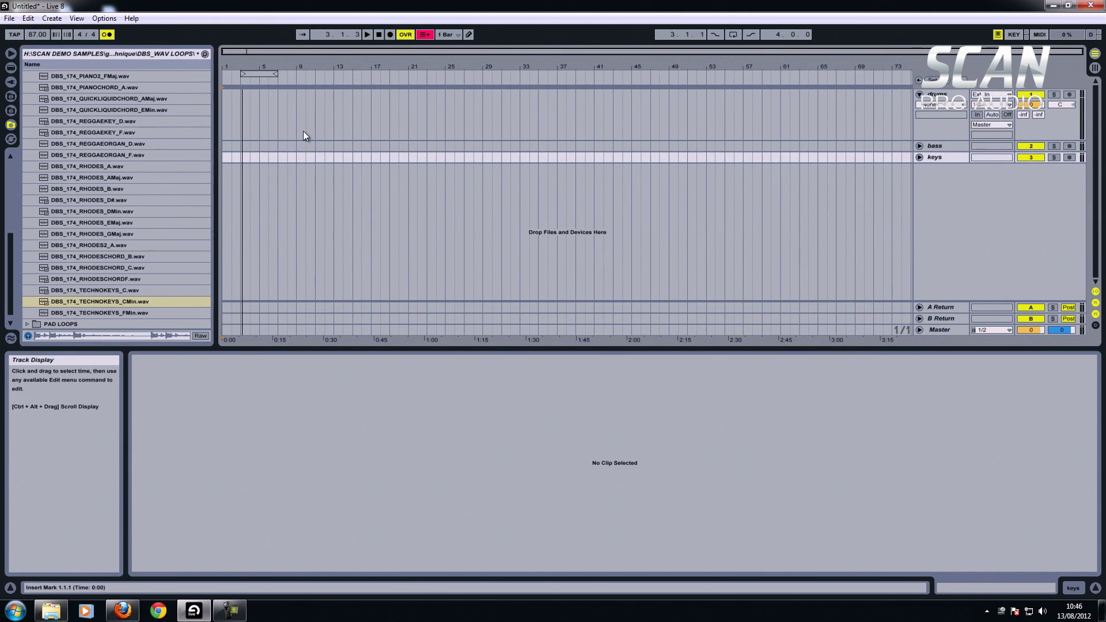
left_click(107, 236)
left_click_drag(106, 236, 271, 161)
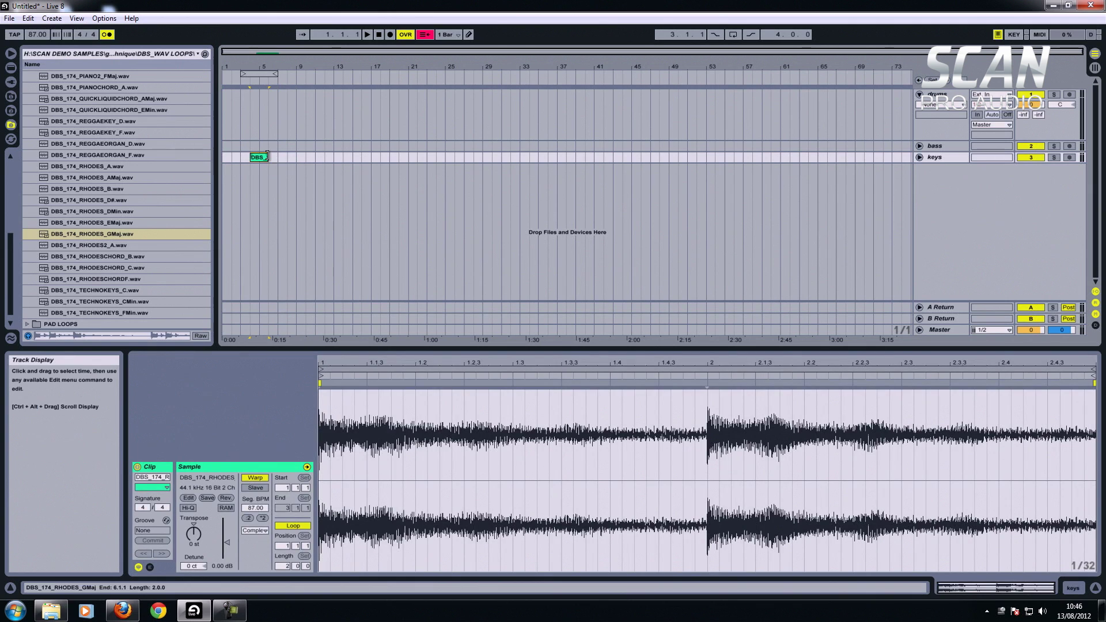
left_click(920, 157)
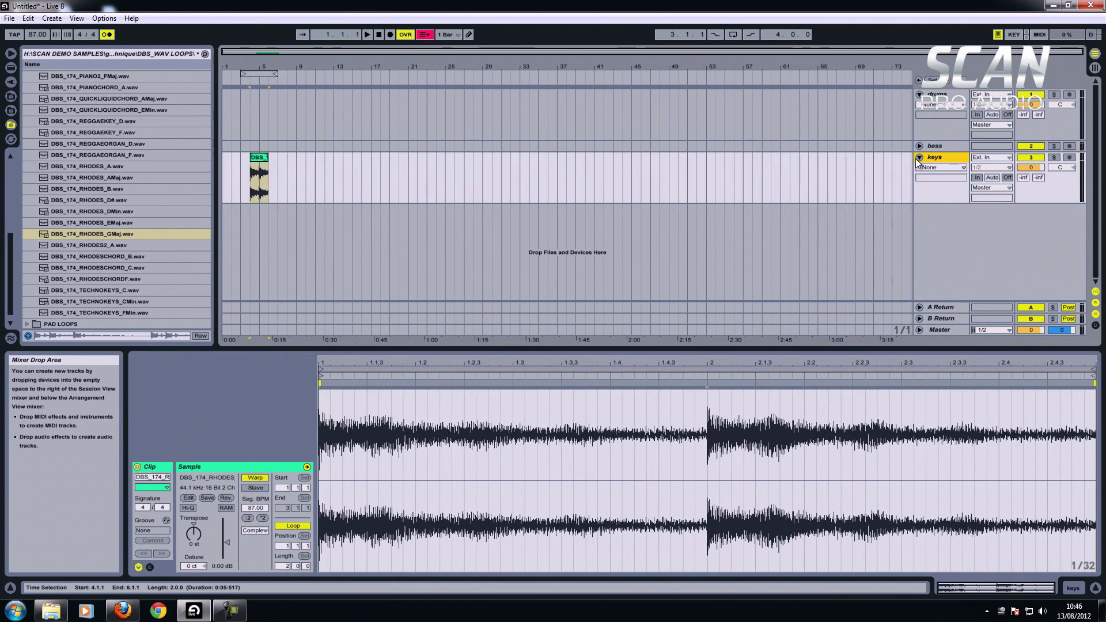
Step: Move the Rhodes clip to bar 3, then cut it from the keys track
mouse_move(264, 167)
left_mouse_down()
mouse_move(254, 167)
mouse_move(316, 159)
mouse_move(269, 160)
left_mouse_up()
right_click(258, 158)
left_click(277, 164)
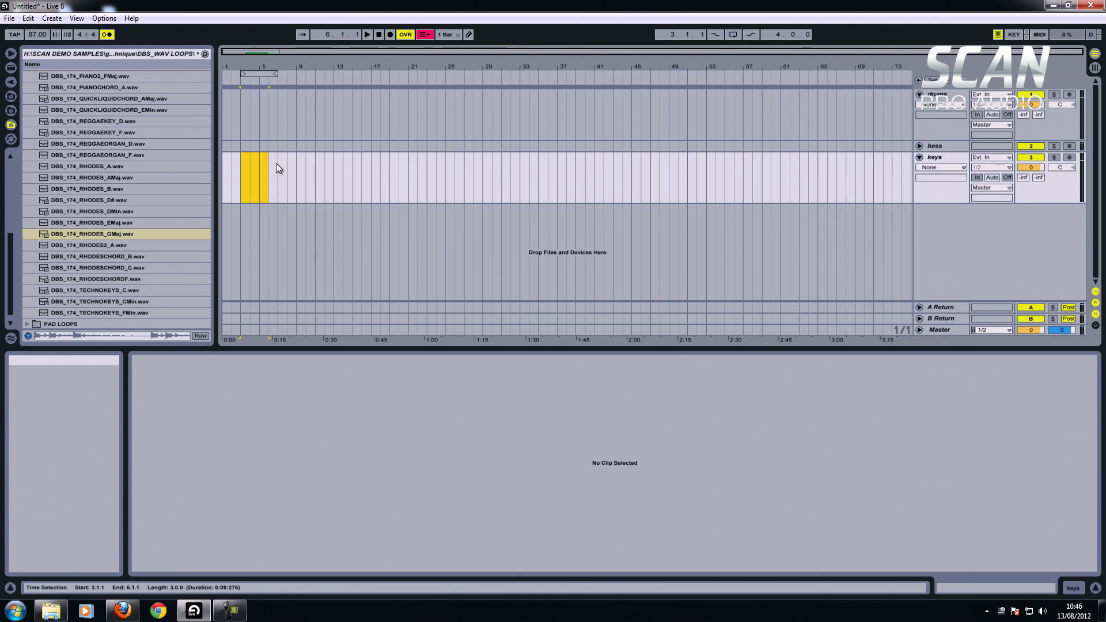
Step: Back in Session View, stop playback and enlarge the clip grid to show more scenes
key("Tab")
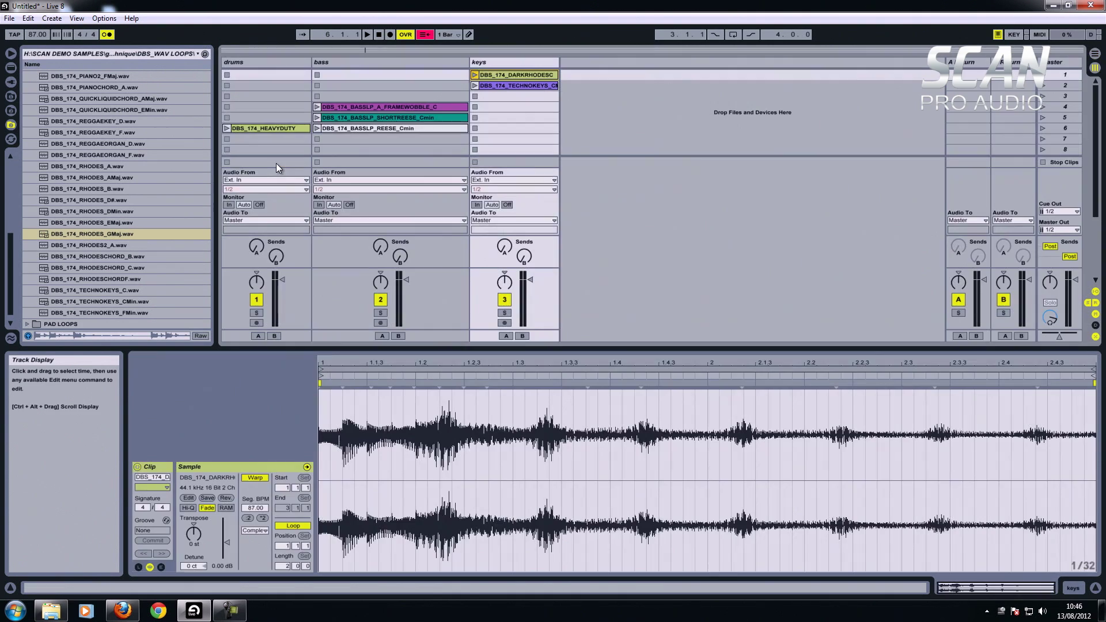
left_click(380, 35)
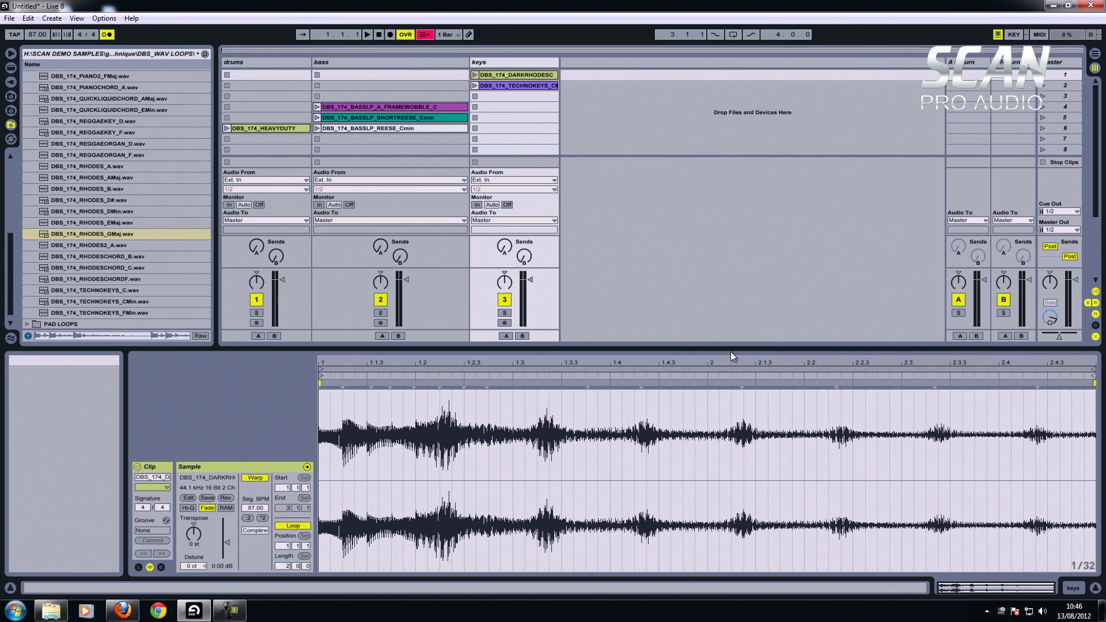
left_click_drag(731, 353, 753, 377)
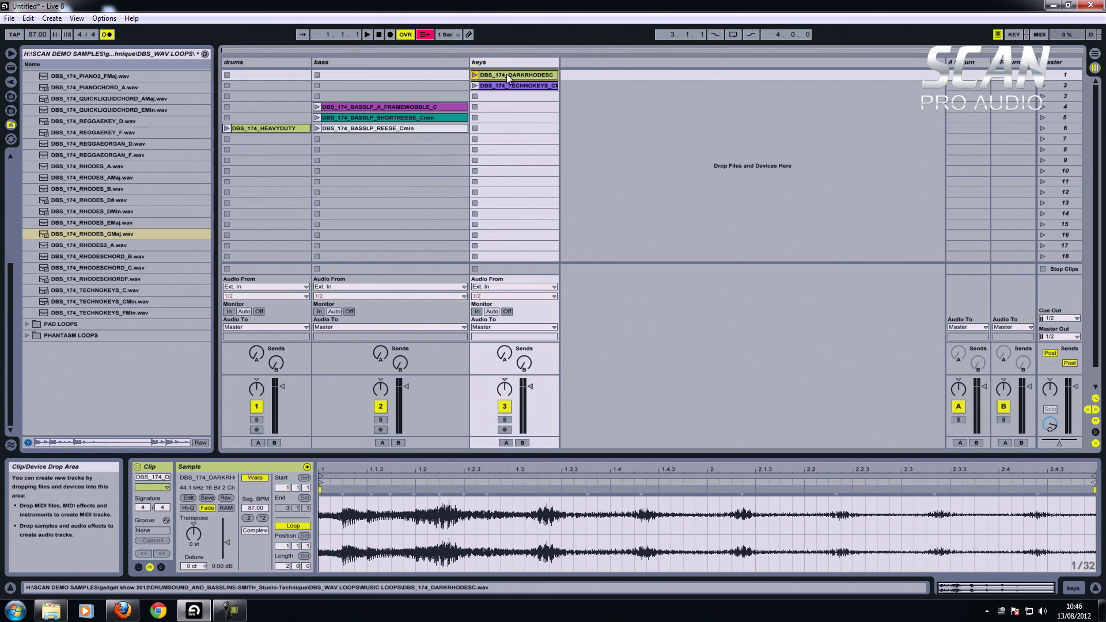
Step: Launch the DARKRHODESC keys and HEAVYDUTY drum clips together, then stop playback
left_click(475, 75)
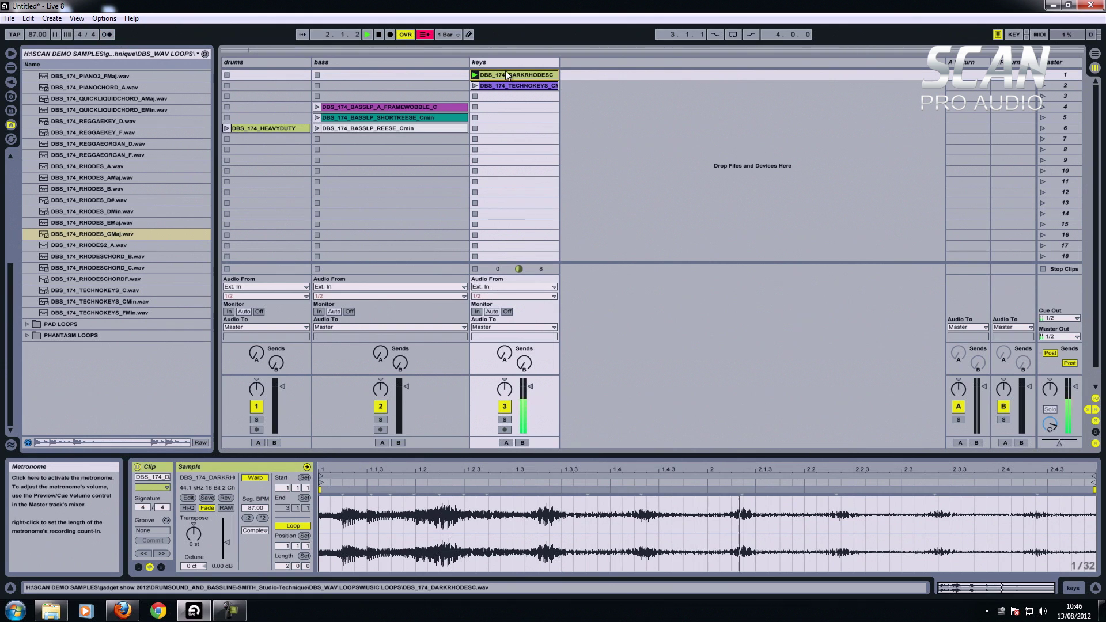
left_click(226, 128)
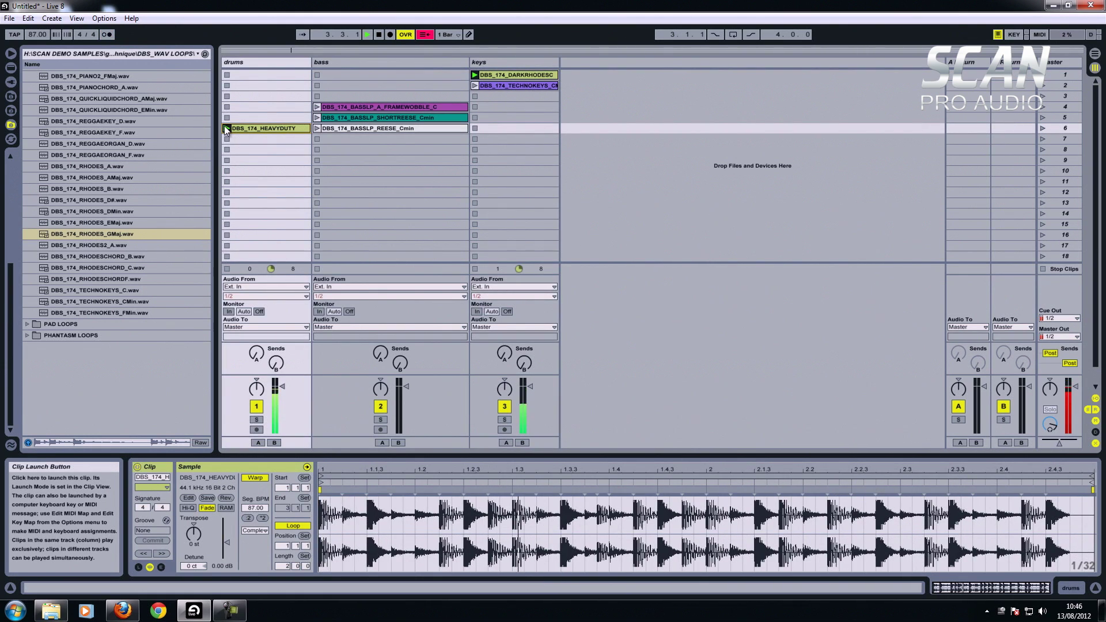
left_click(378, 34)
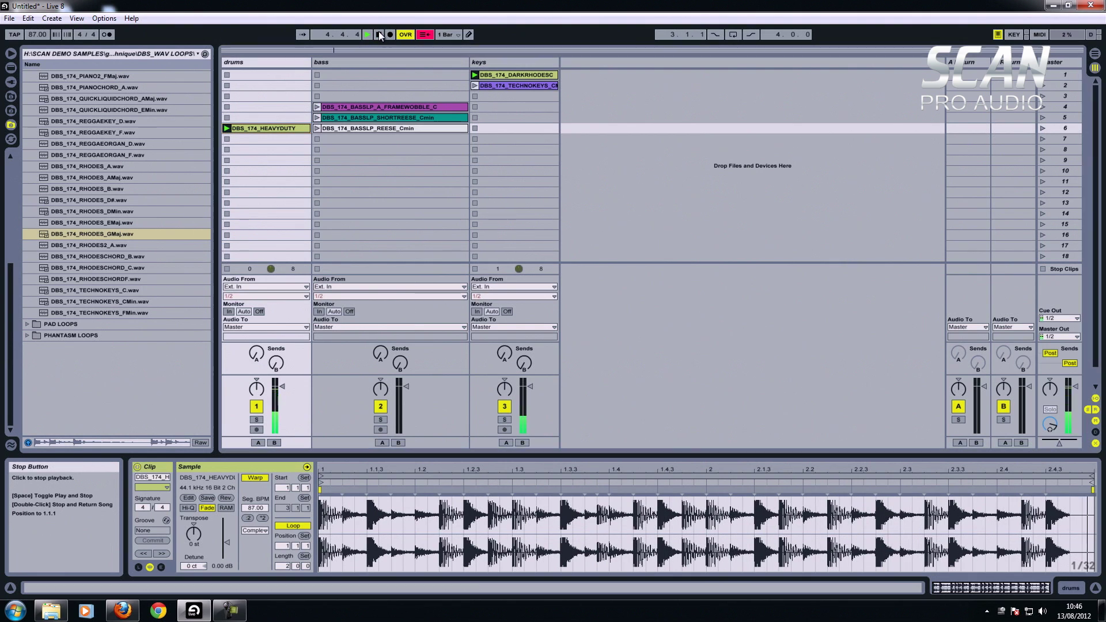
key("space")
left_click(379, 34)
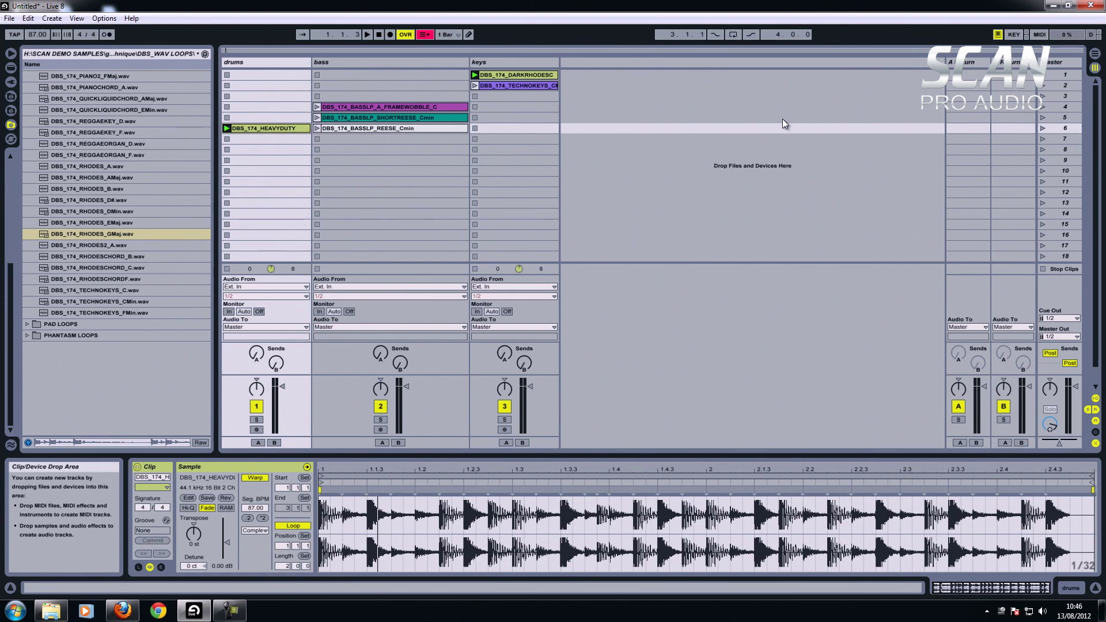
Step: Use scene 7's Capture and Insert Scene to copy the HEAVYDUTY and DARKRHODESC clips into a new scene
left_click(1063, 128)
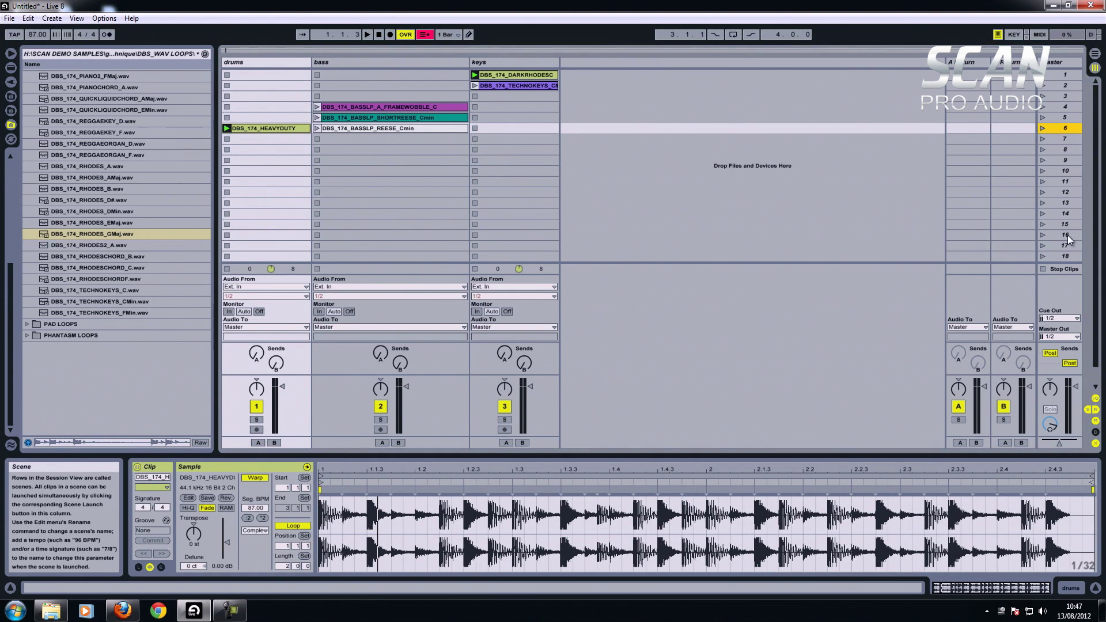
left_click(1058, 142)
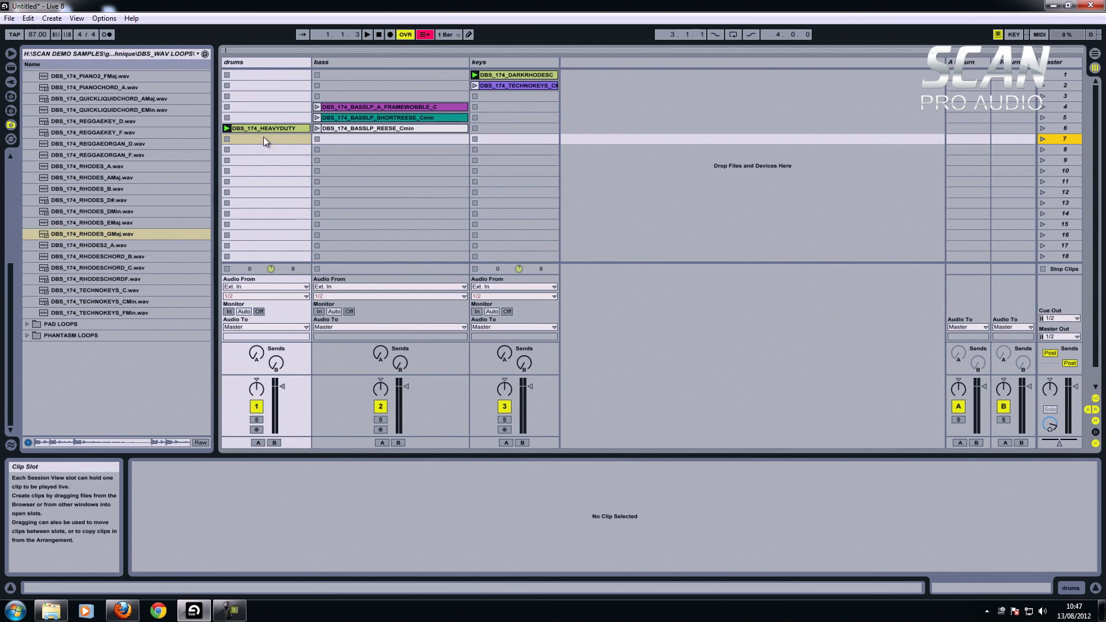
right_click(508, 76)
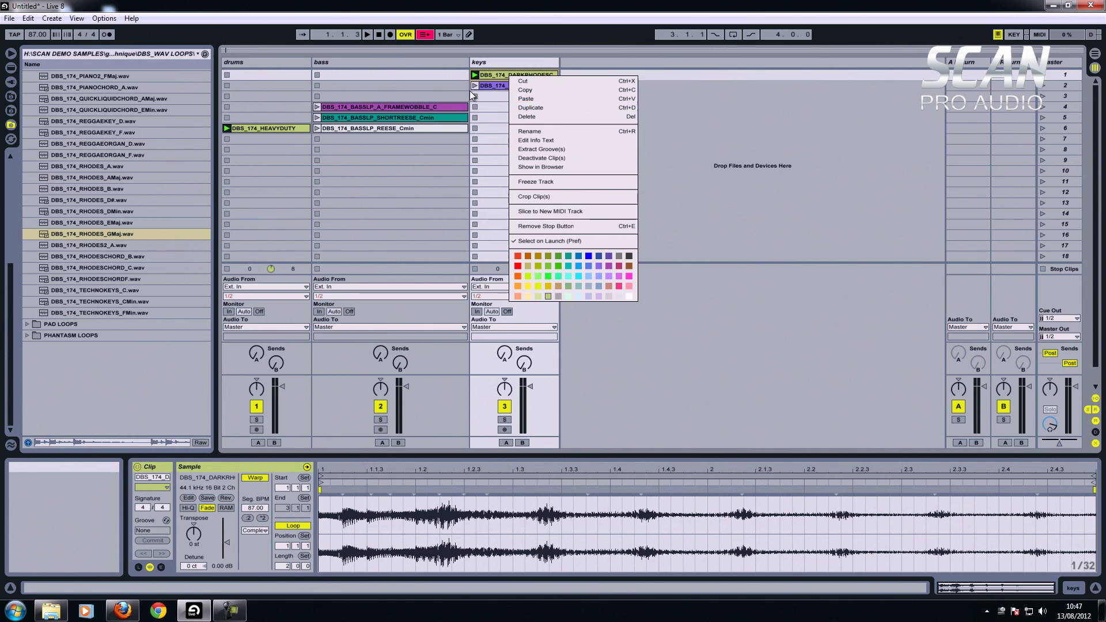
left_click(244, 139)
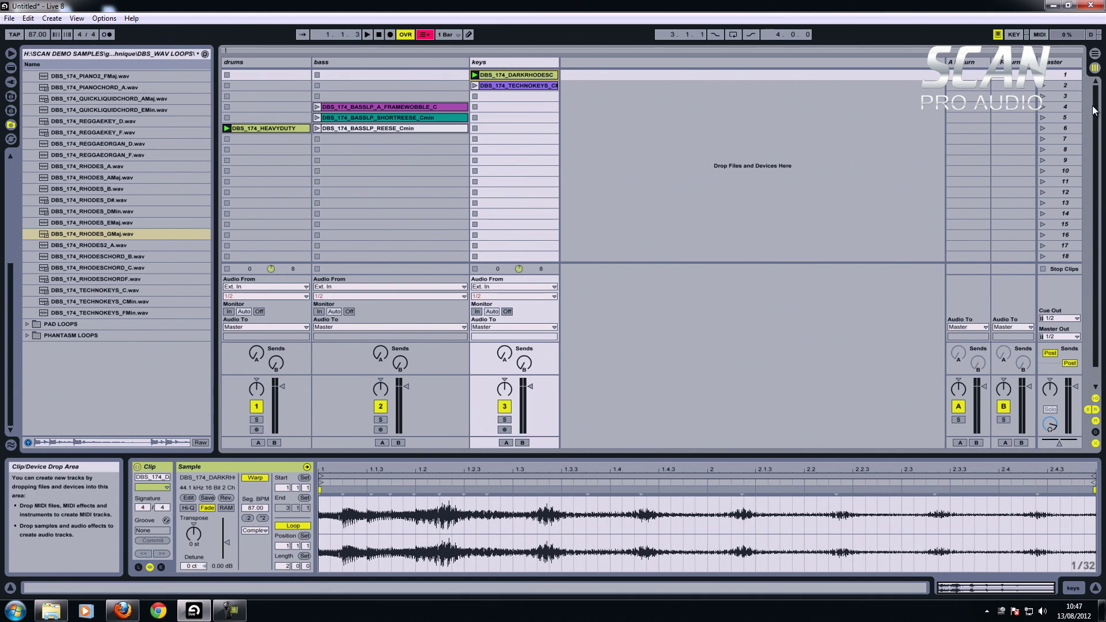
left_click(1070, 140)
right_click(1063, 136)
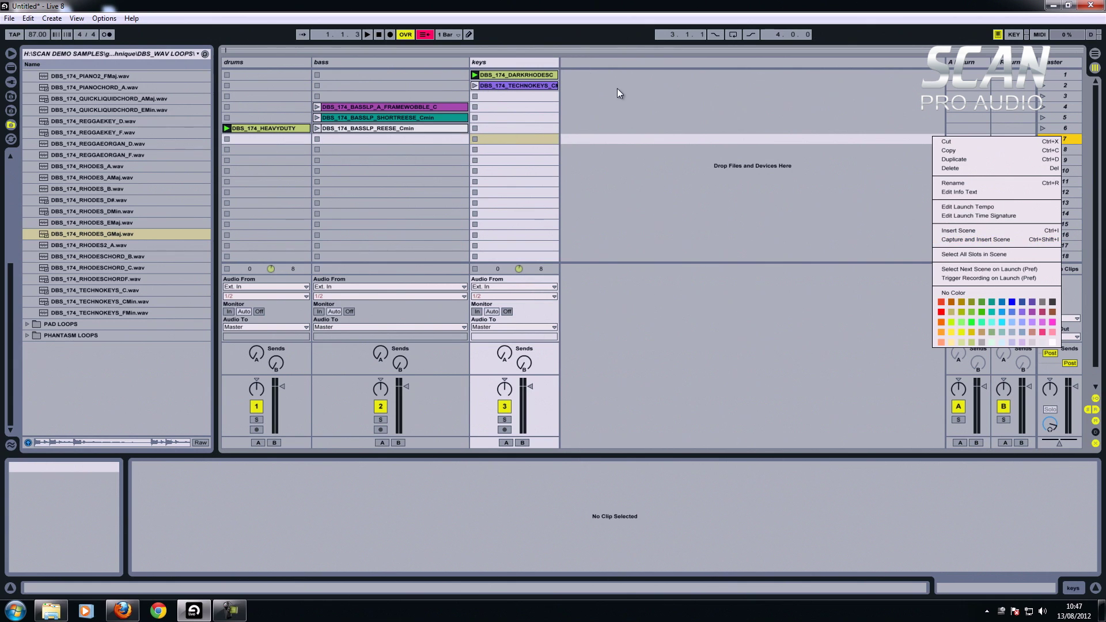
left_click(996, 238)
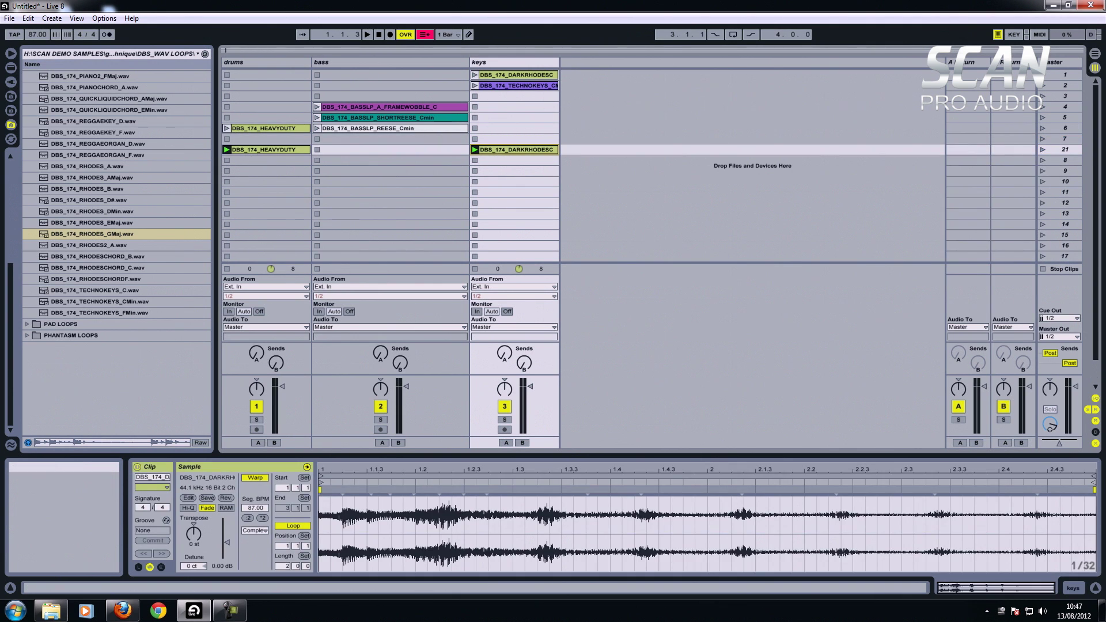
Step: Stop all clips, launch scene 21, then stop it at the next bar
left_click(1042, 268)
left_click(1043, 150)
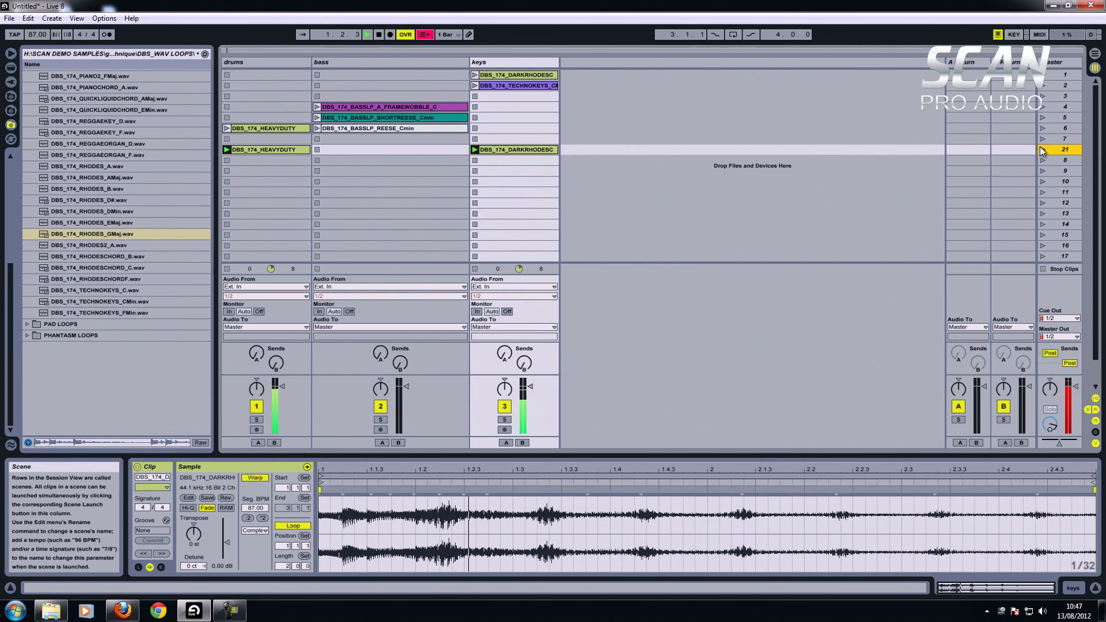
left_click(1043, 269)
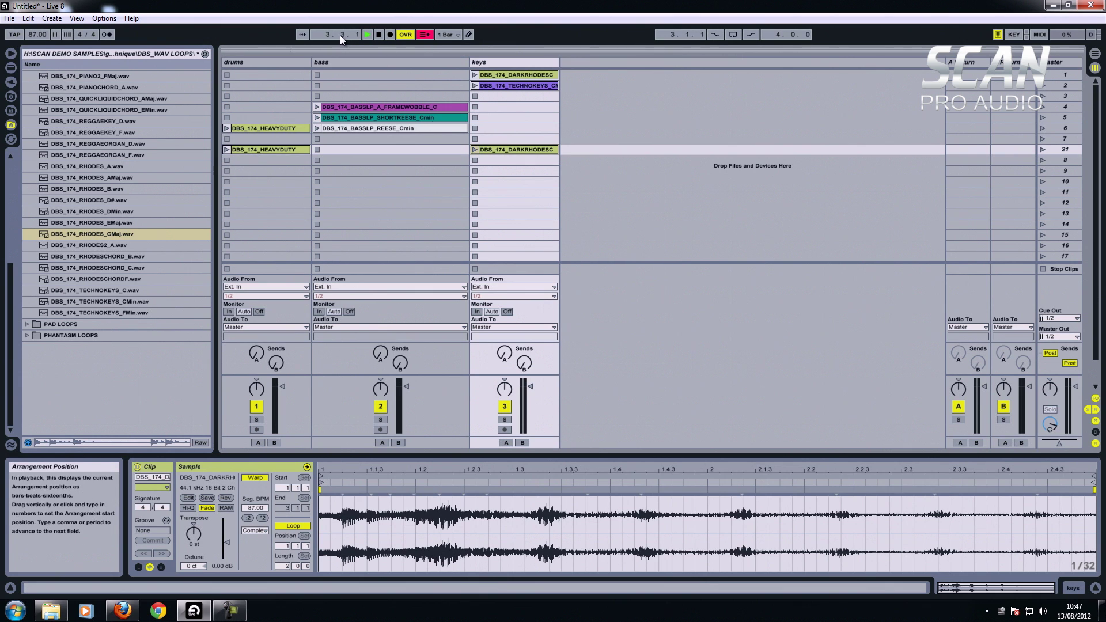
Step: Colour scene 21 red, relaunch it, and stop all clips again
right_click(1060, 149)
left_click(941, 325)
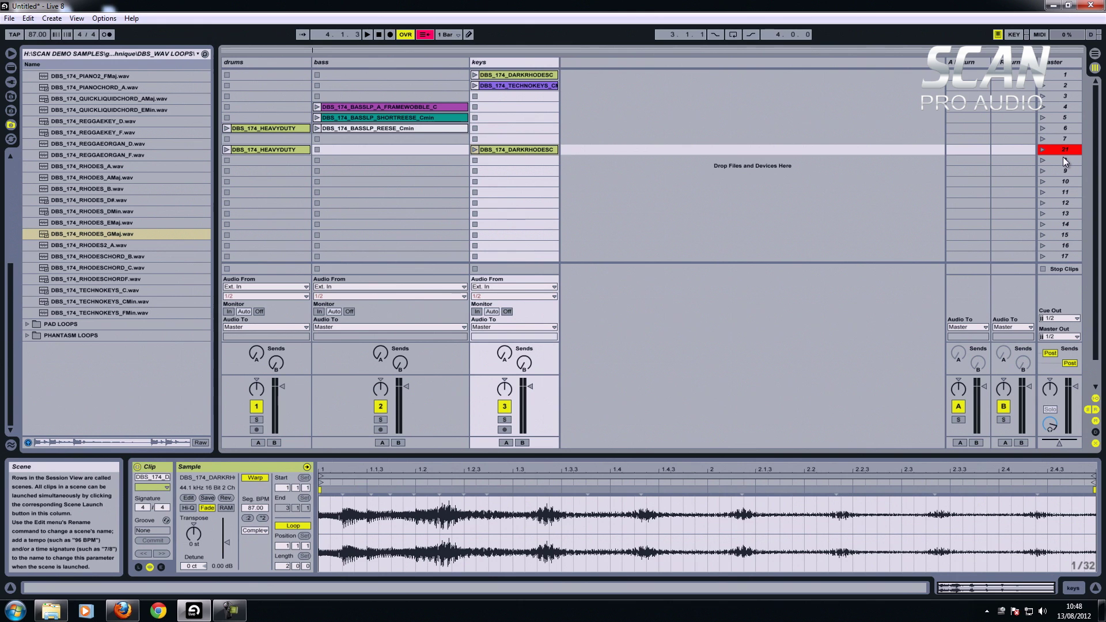
left_click(1043, 149)
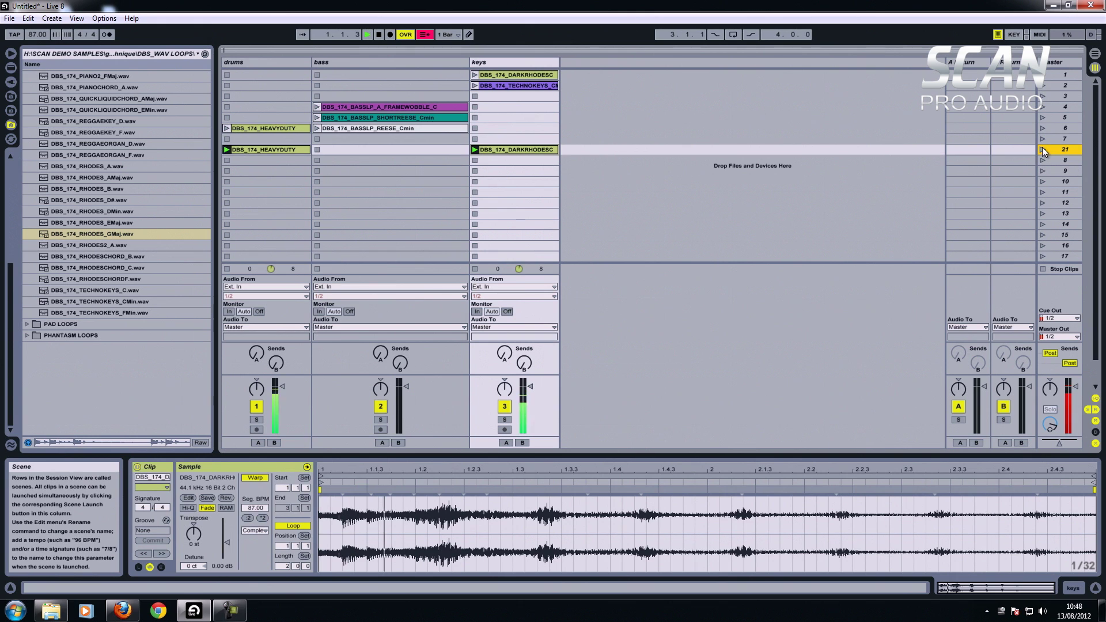
left_click(1046, 269)
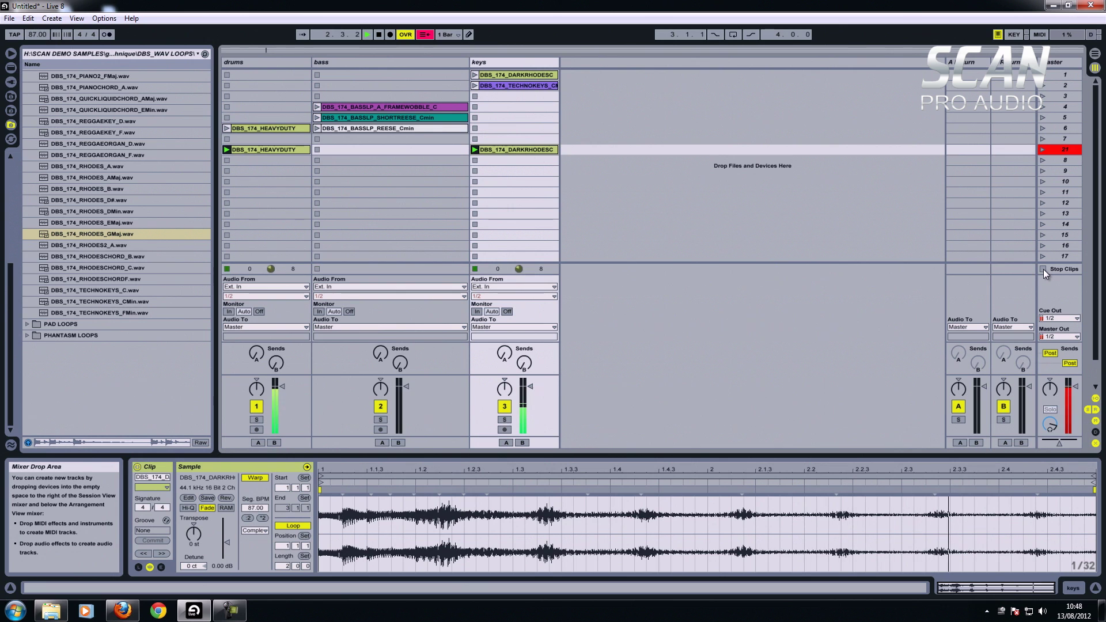
Step: Launch scene 21 and layer the FRAMEWOBBLE bass clip, then switch to SHORTREESE
left_click(392, 118)
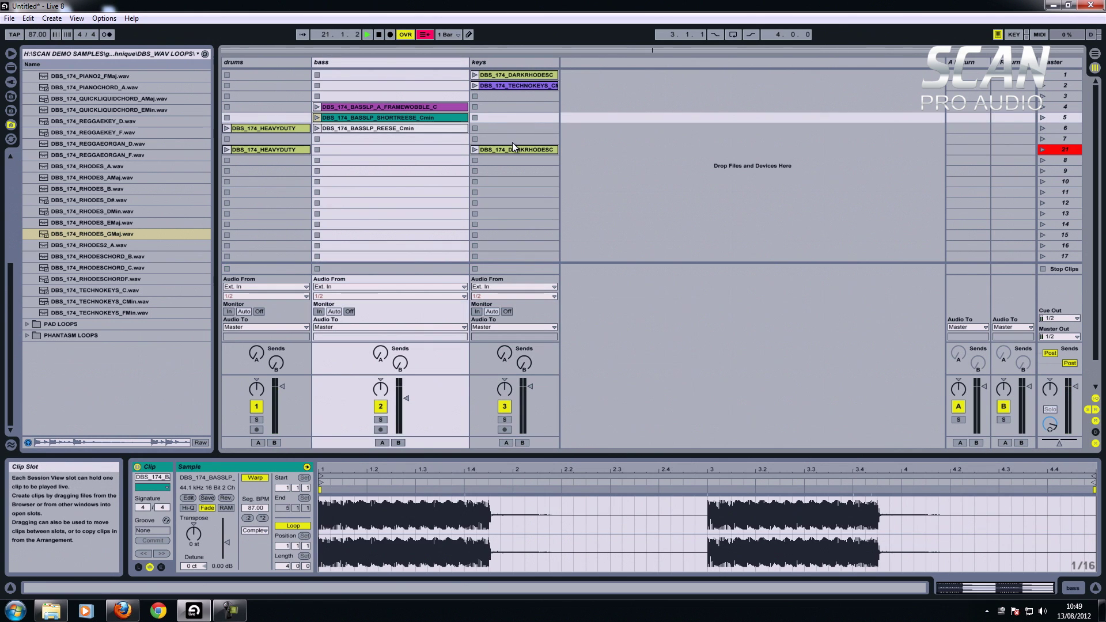
left_click(1074, 153)
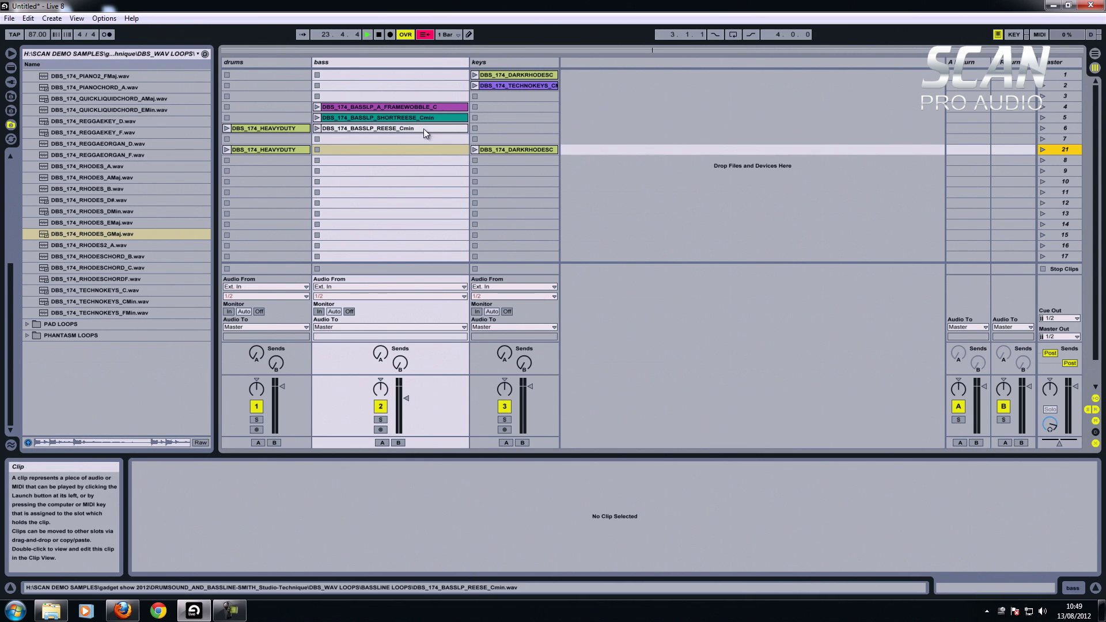
left_click(1043, 151)
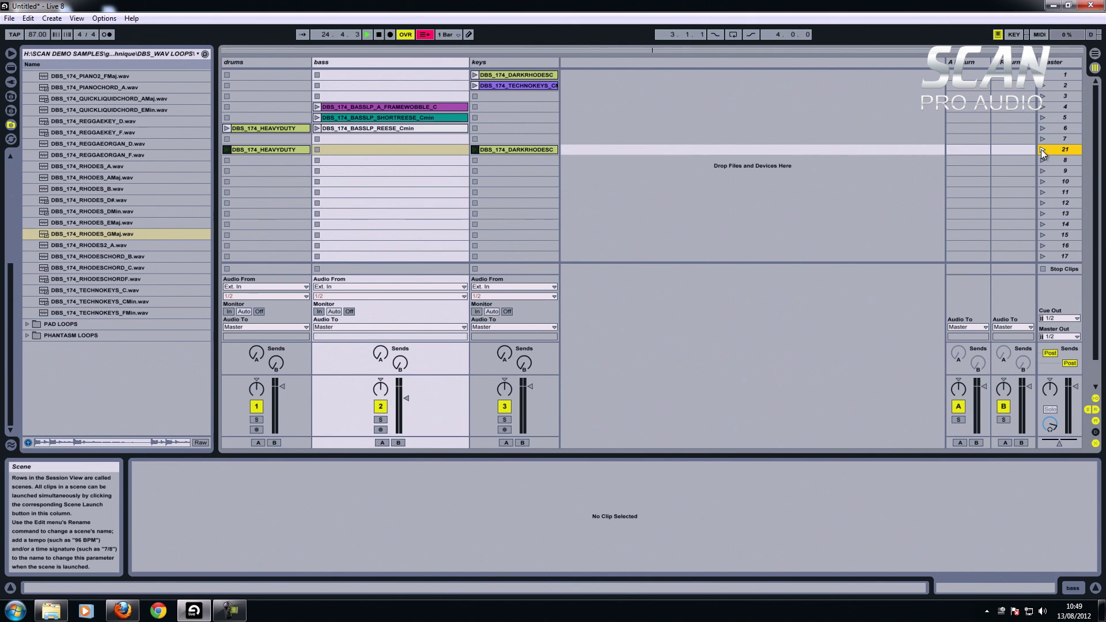
left_click(340, 108)
left_click(317, 107)
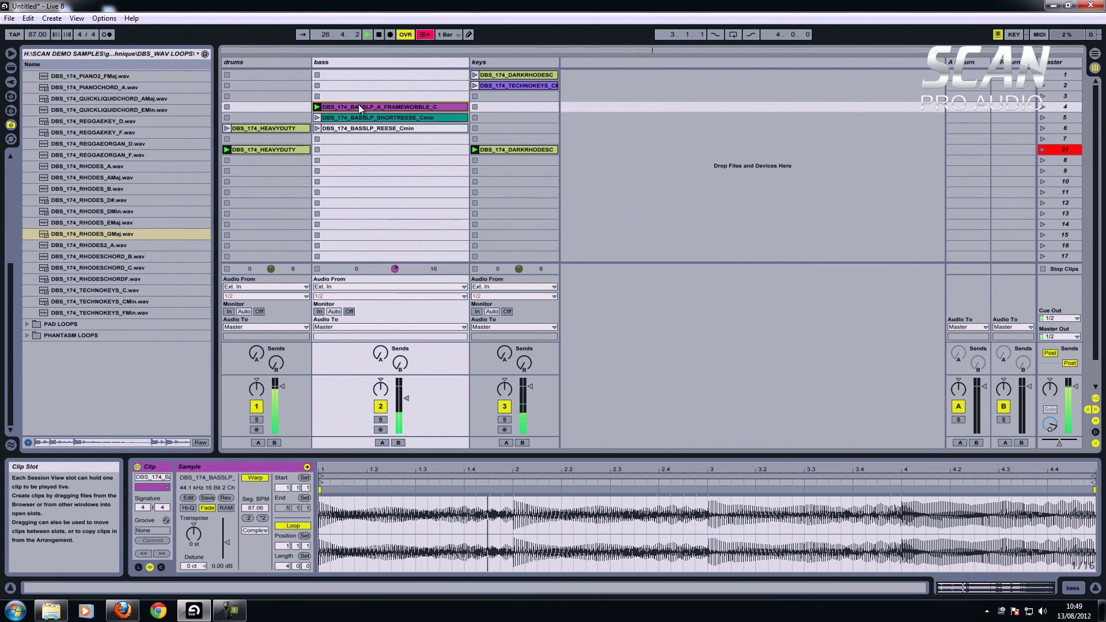
left_click(317, 118)
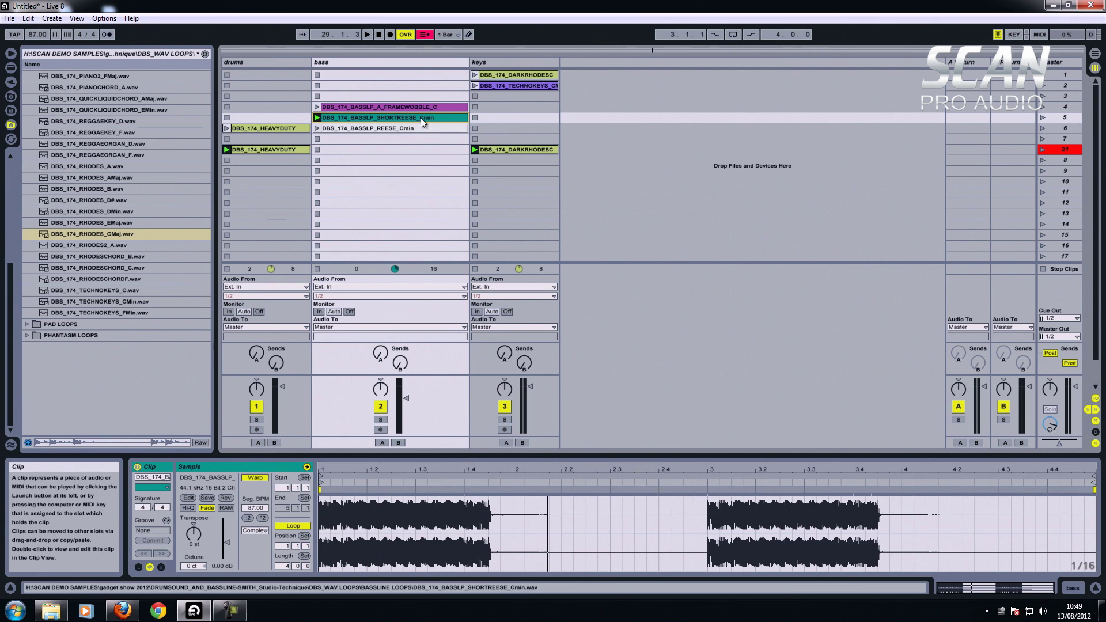
Step: Capture the drums, SHORTREESE bass and keys clips into a new scene 22
left_click(1065, 150)
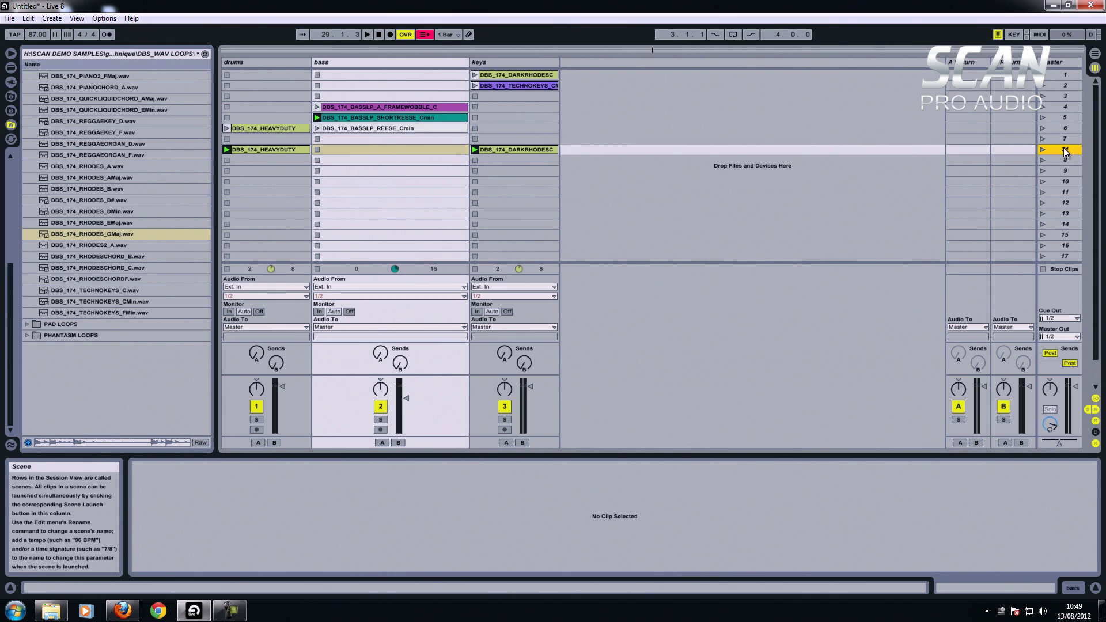
right_click(1065, 151)
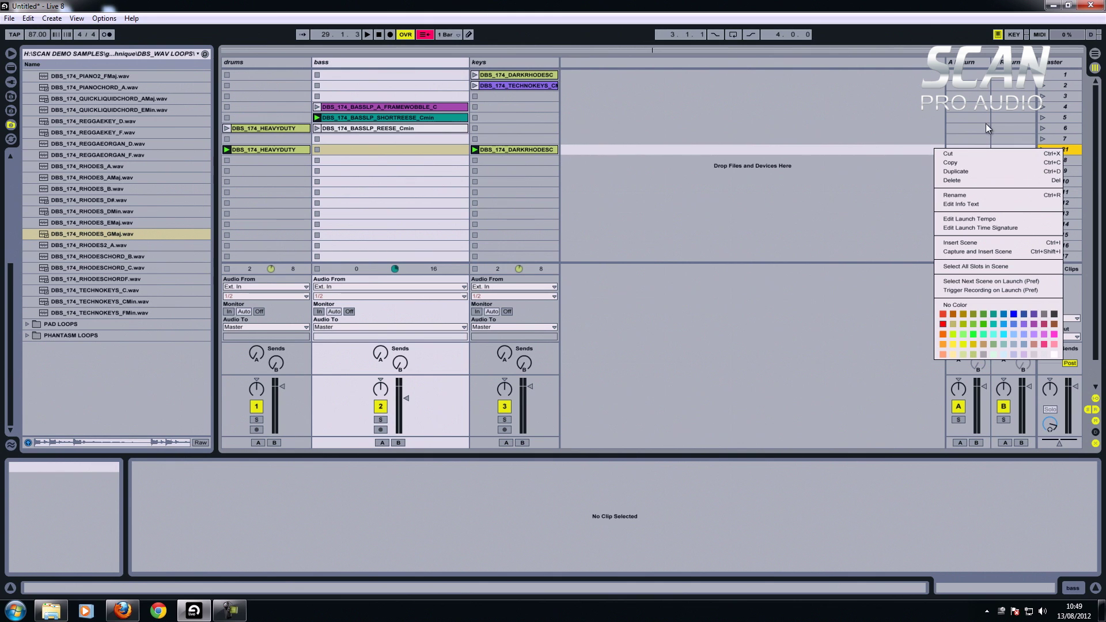
left_click(1064, 154)
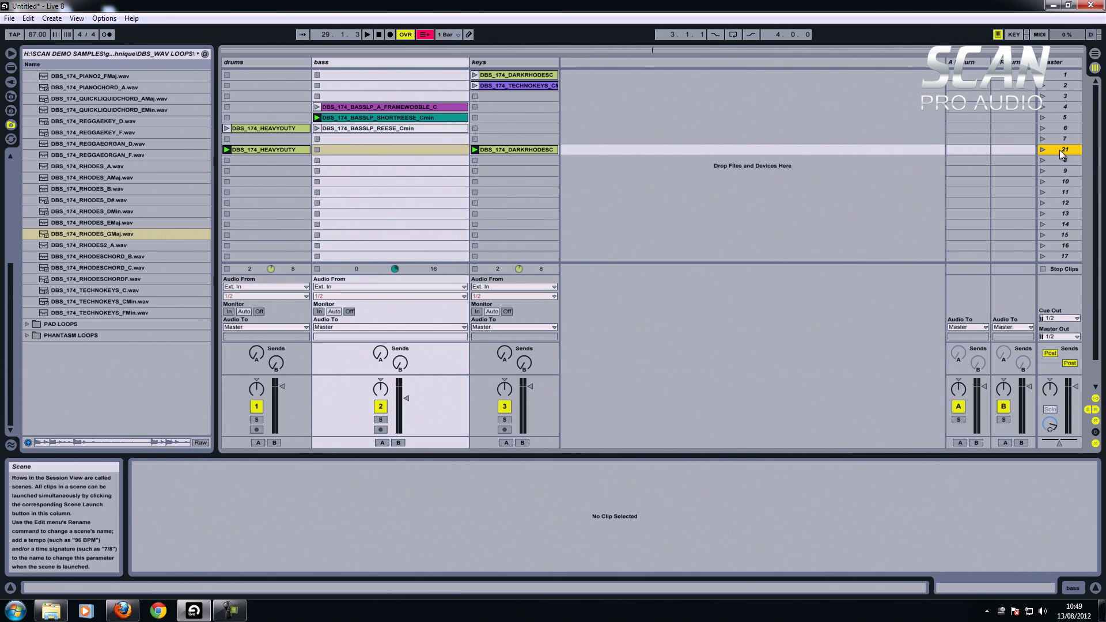
right_click(1060, 150)
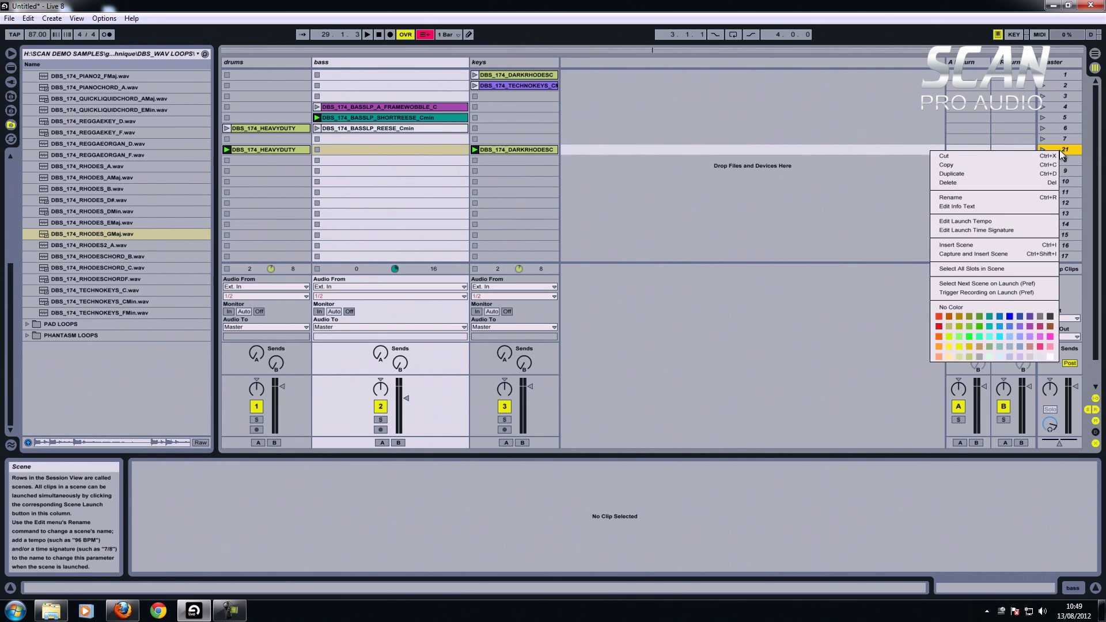
left_click(1031, 252)
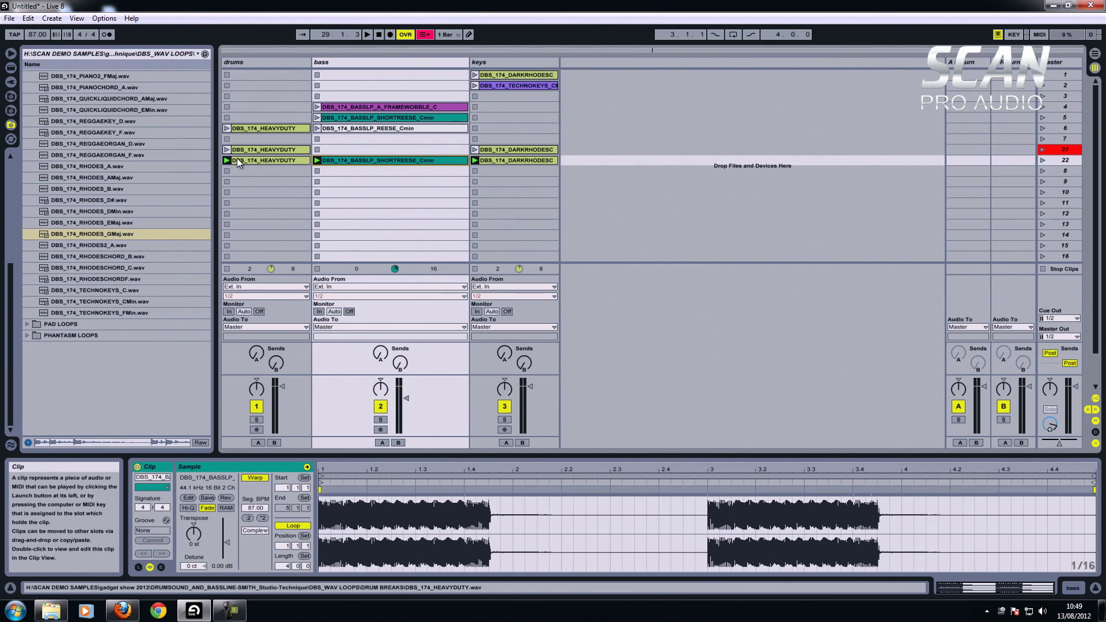
left_click(1065, 162)
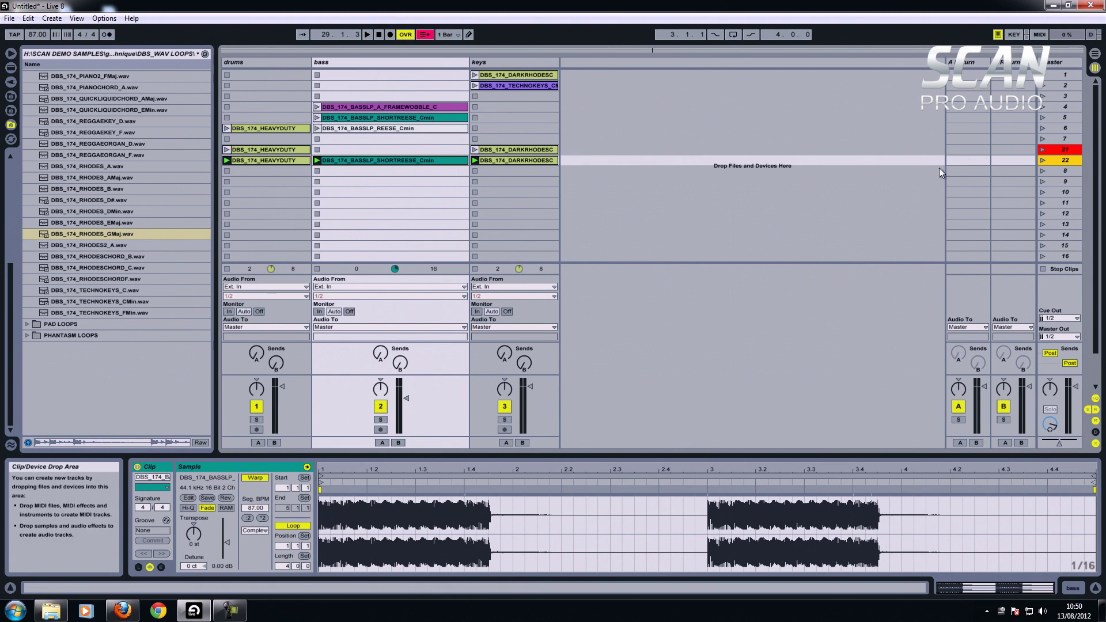
Step: Play scene 21, then scene 22, then stop playback and all clips
left_click(1043, 151)
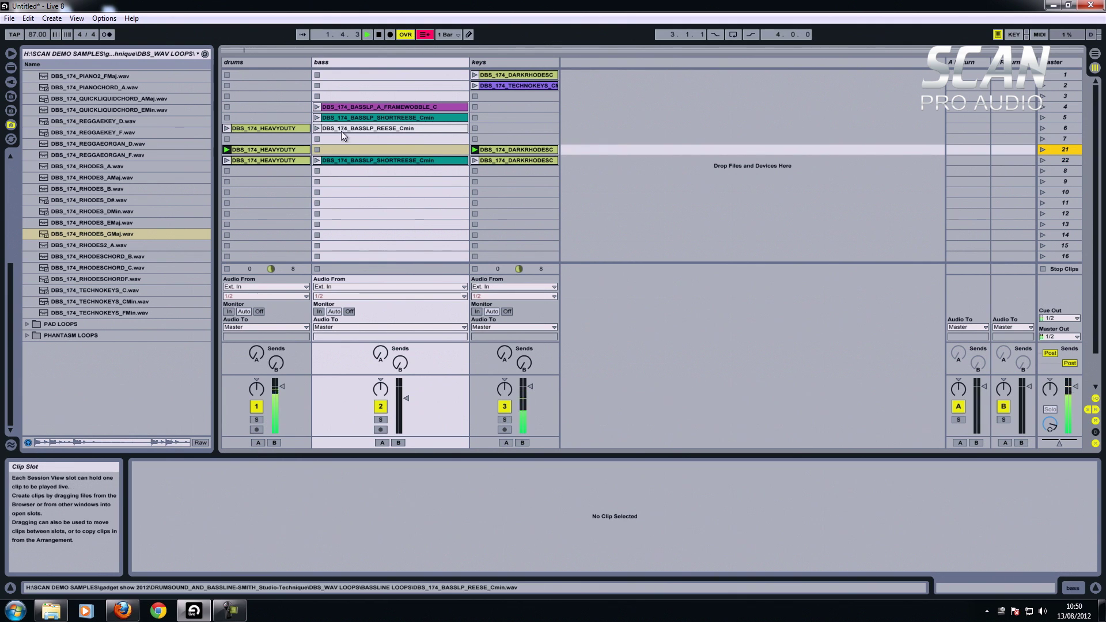
left_click(1042, 160)
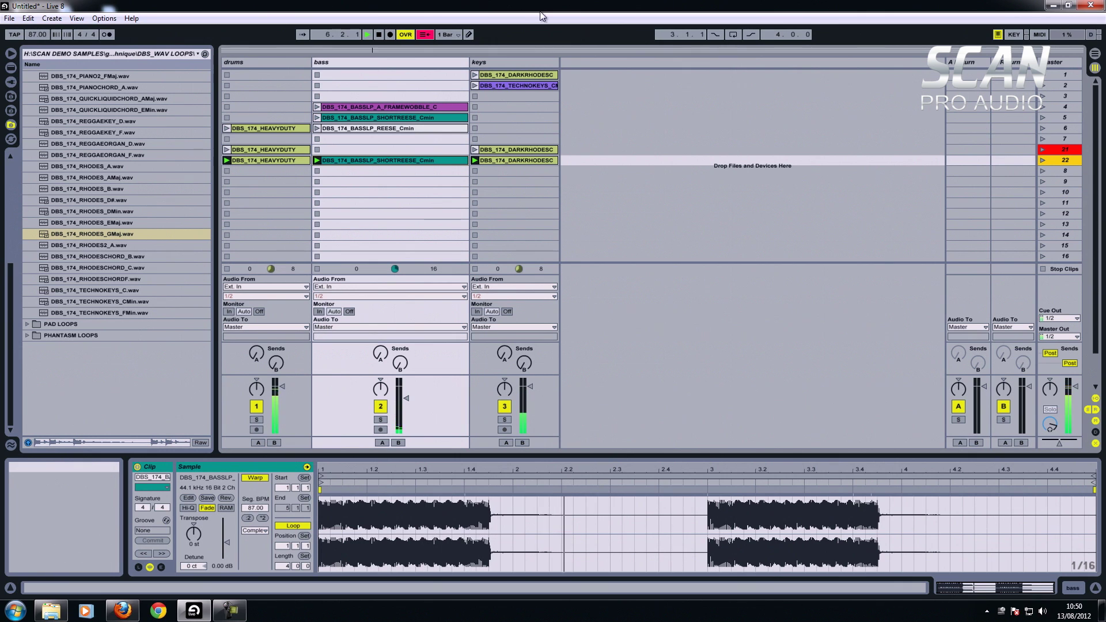
left_click(378, 34)
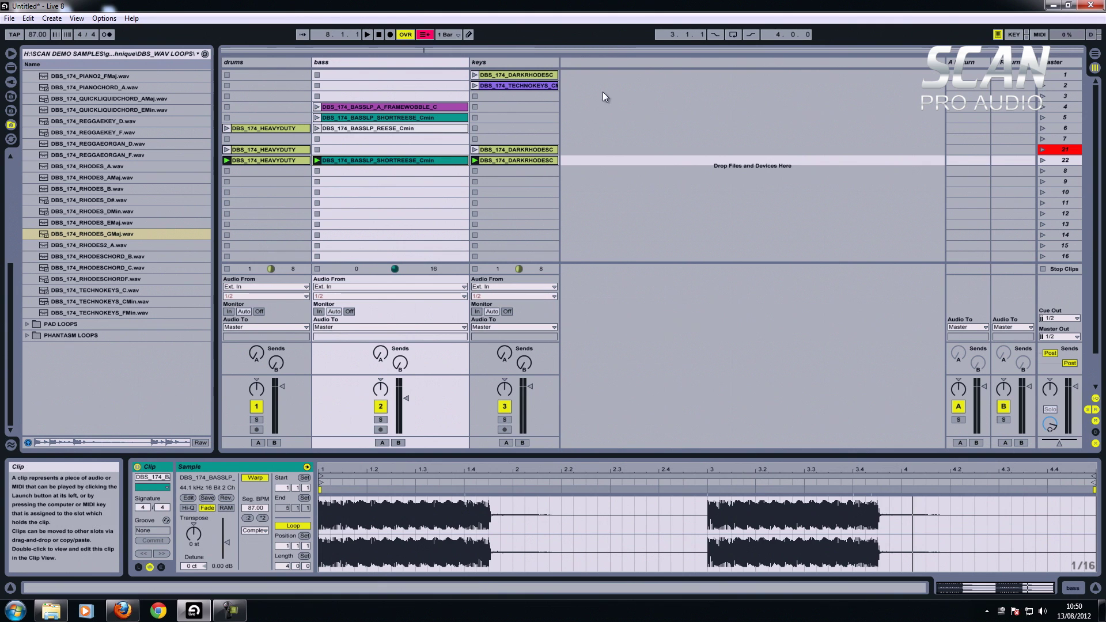
left_click(1043, 269)
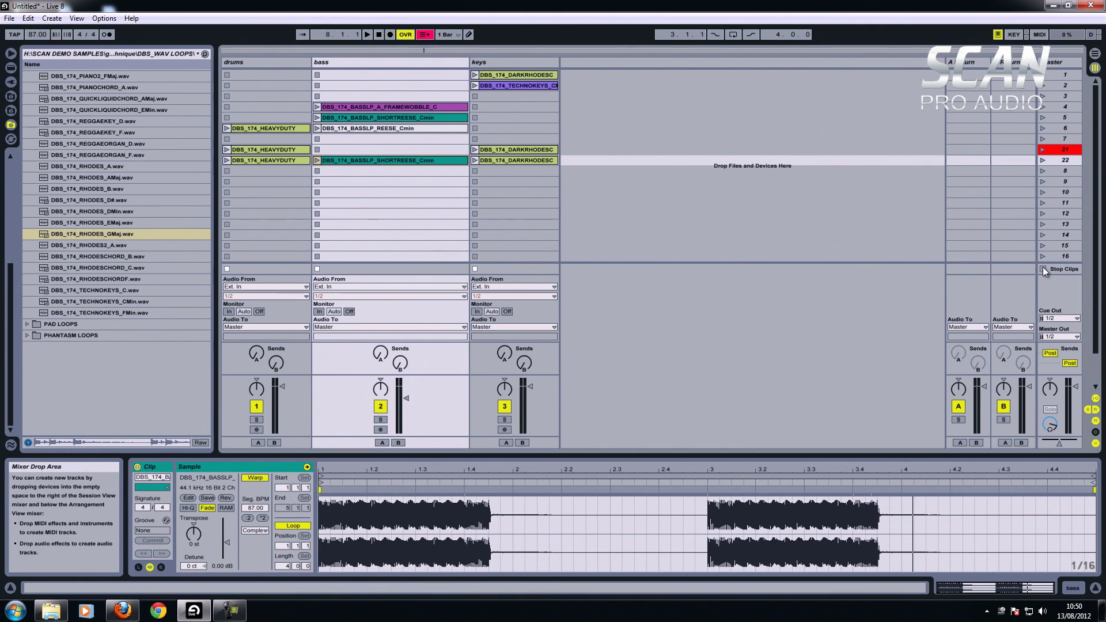
Step: Duplicate the row-22 DARKRHODESC keys clip into the slot below and colour scenes 22 and 8 green
right_click(511, 160)
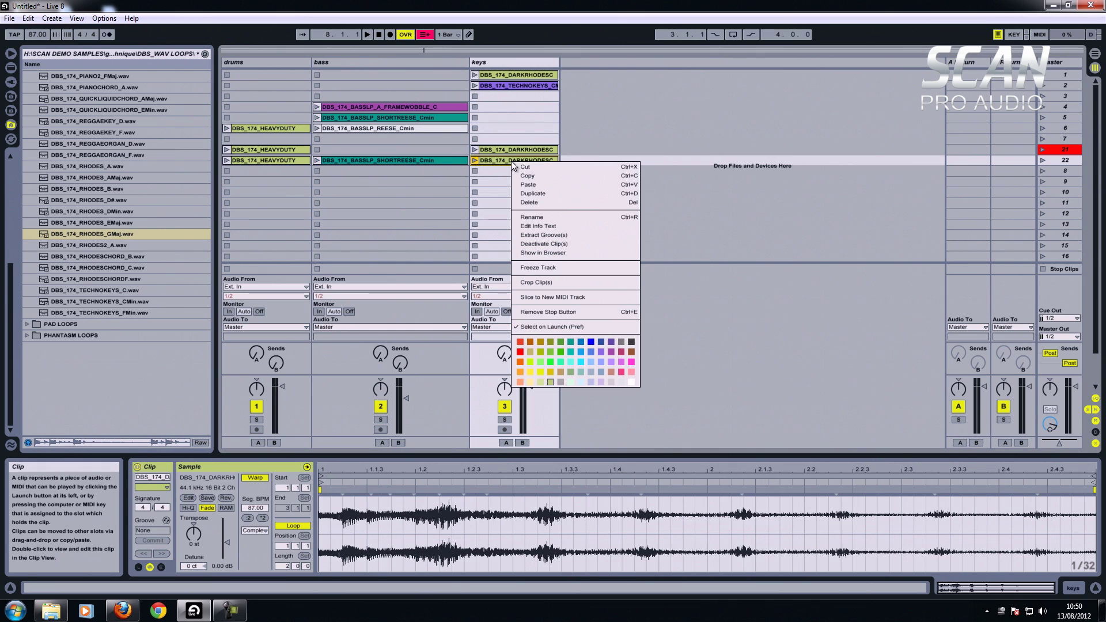
left_click(530, 195)
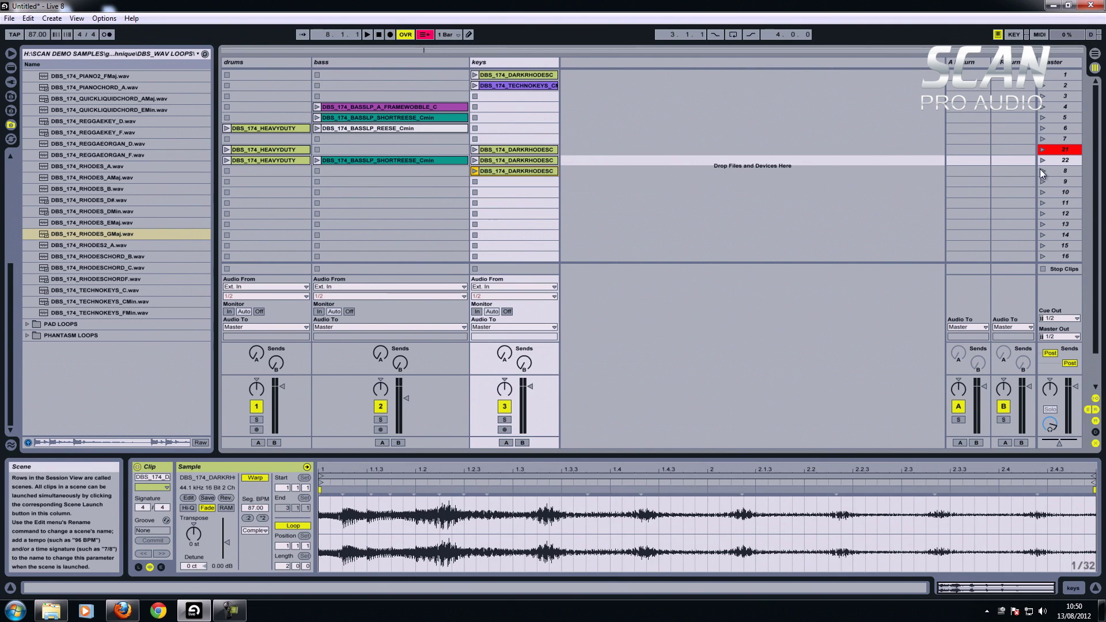
right_click(1063, 160)
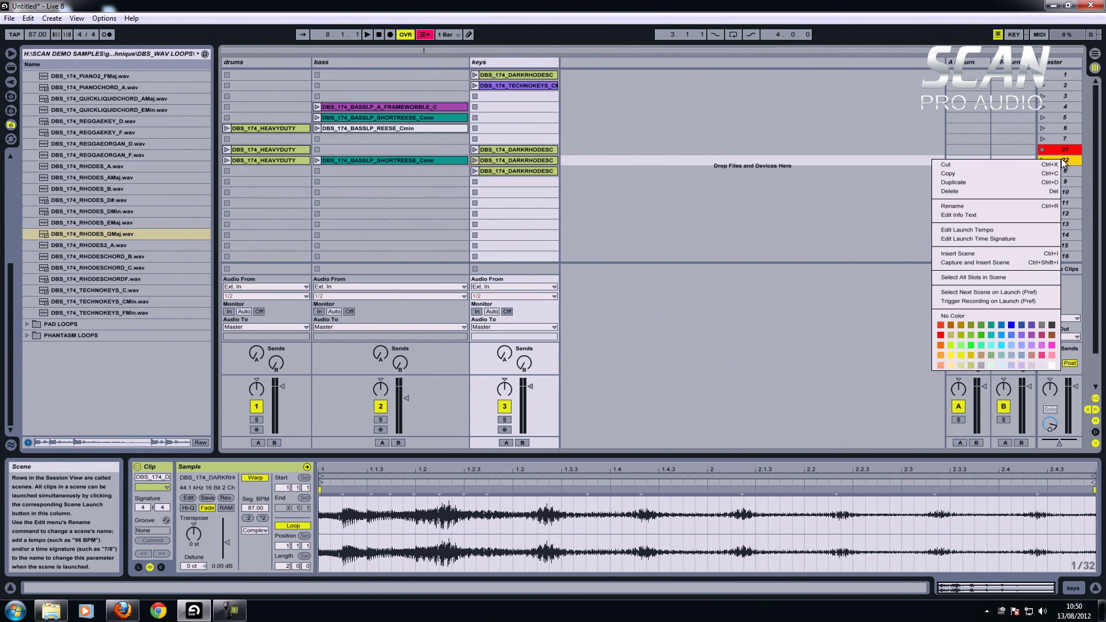
left_click(980, 334)
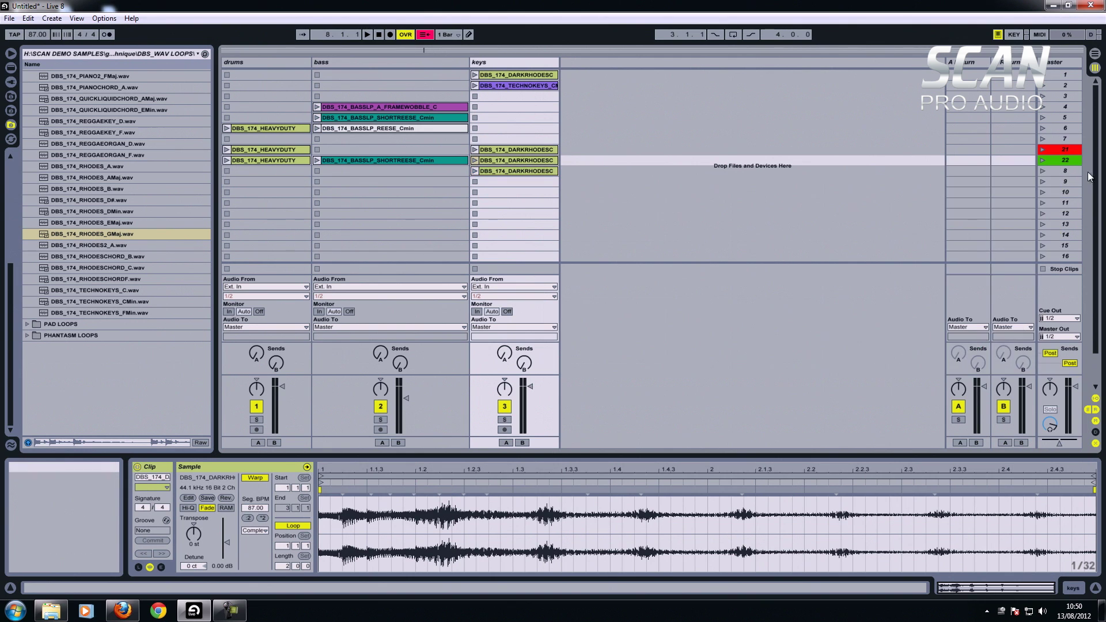
right_click(1066, 170)
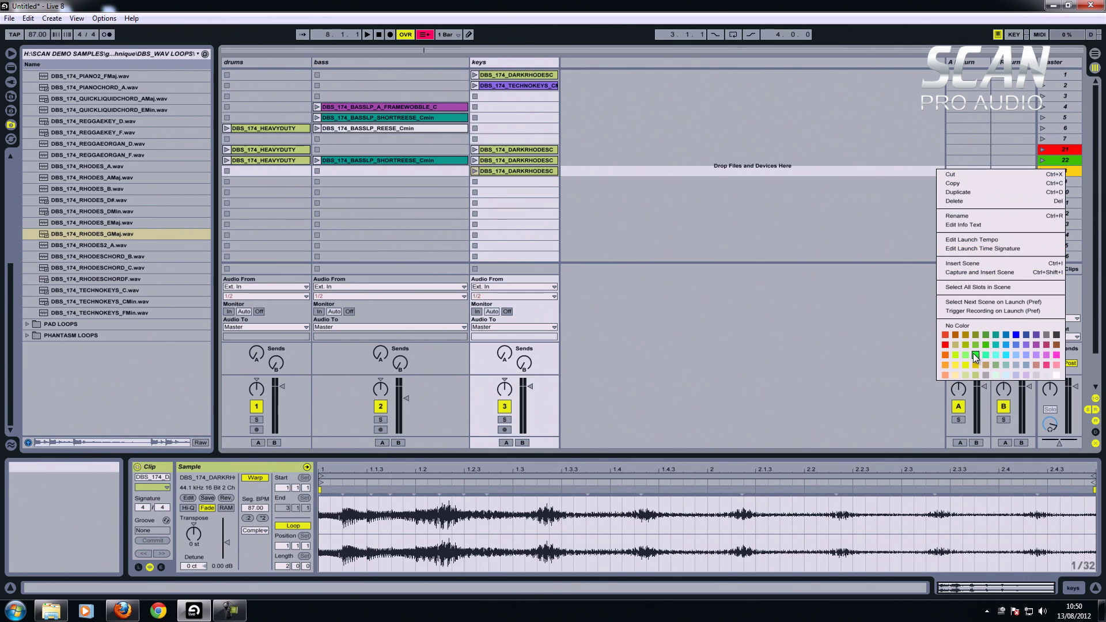
left_click(975, 355)
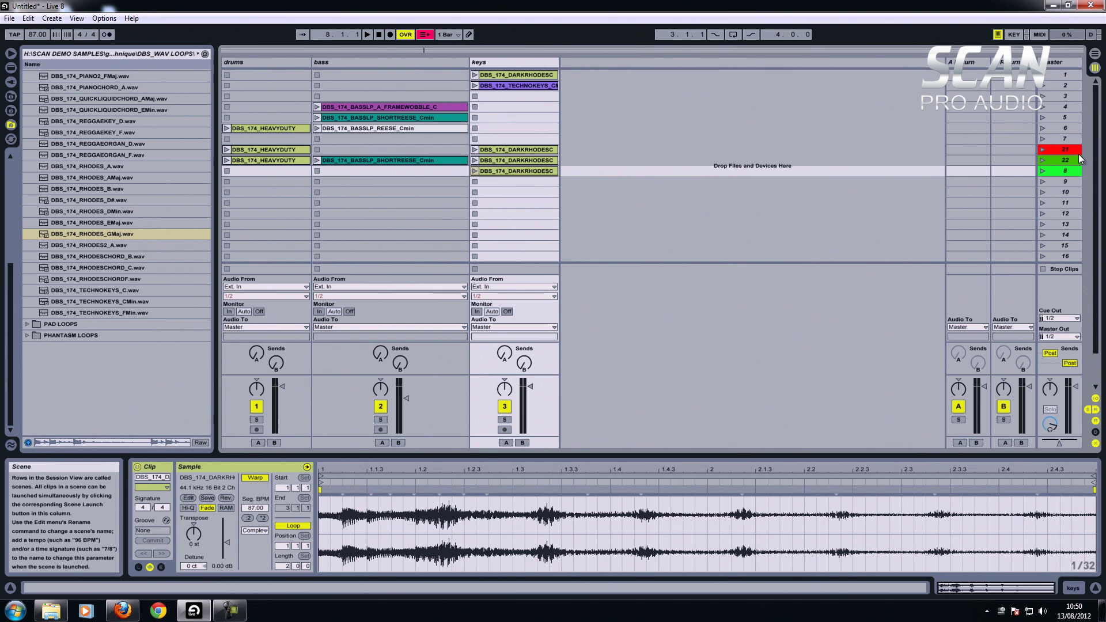
Step: Rename scene 21 to 'intro'
right_click(1059, 150)
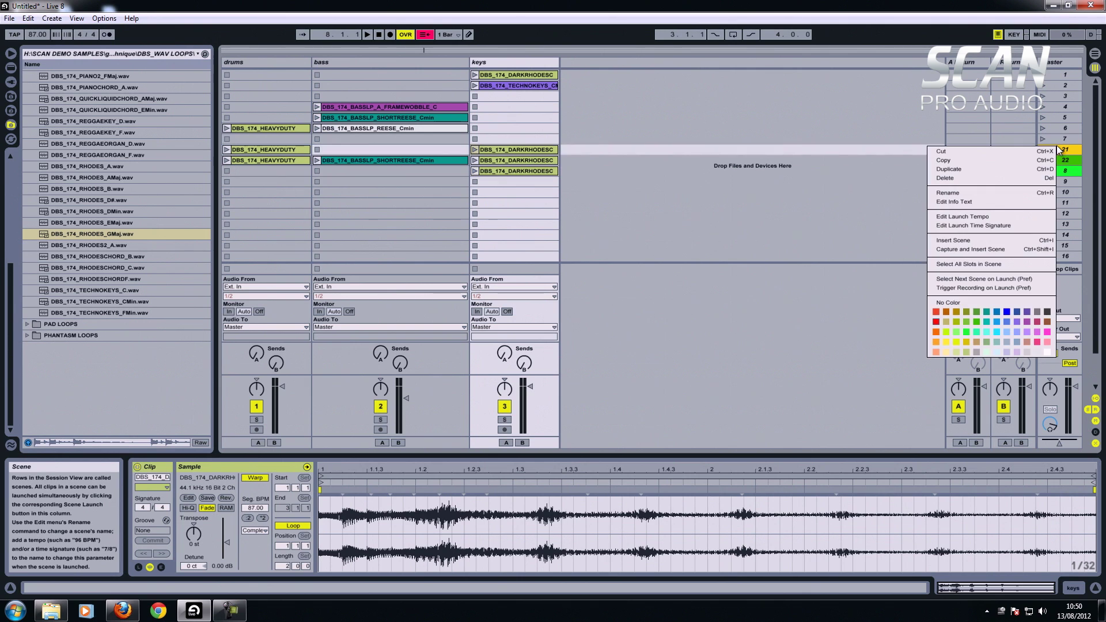
left_click(1014, 195)
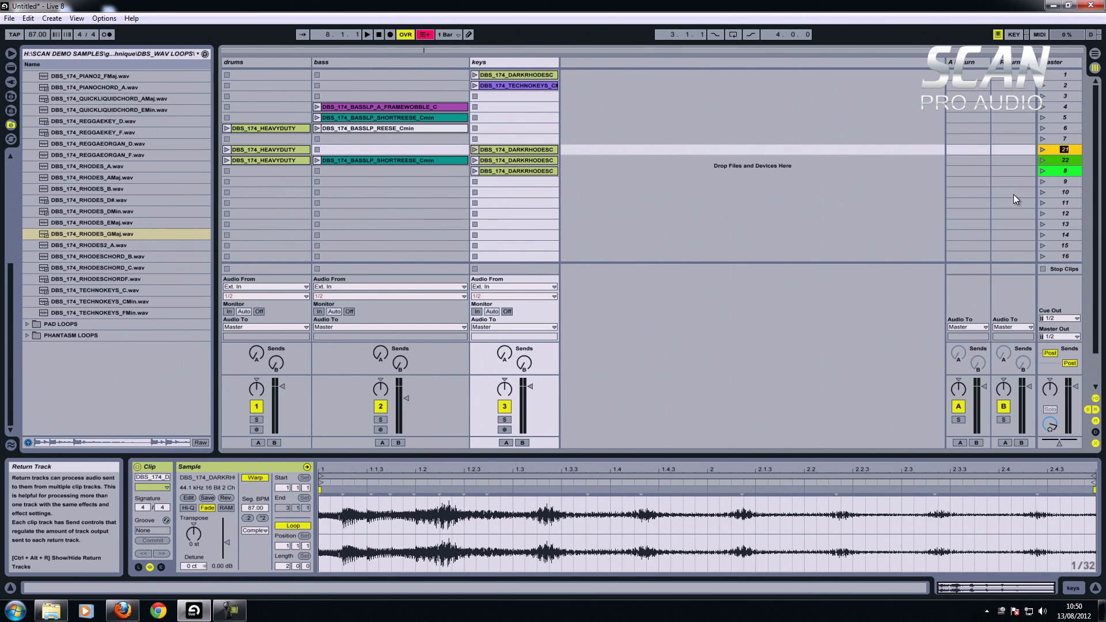
type("intro")
key("Return")
left_click(1059, 136)
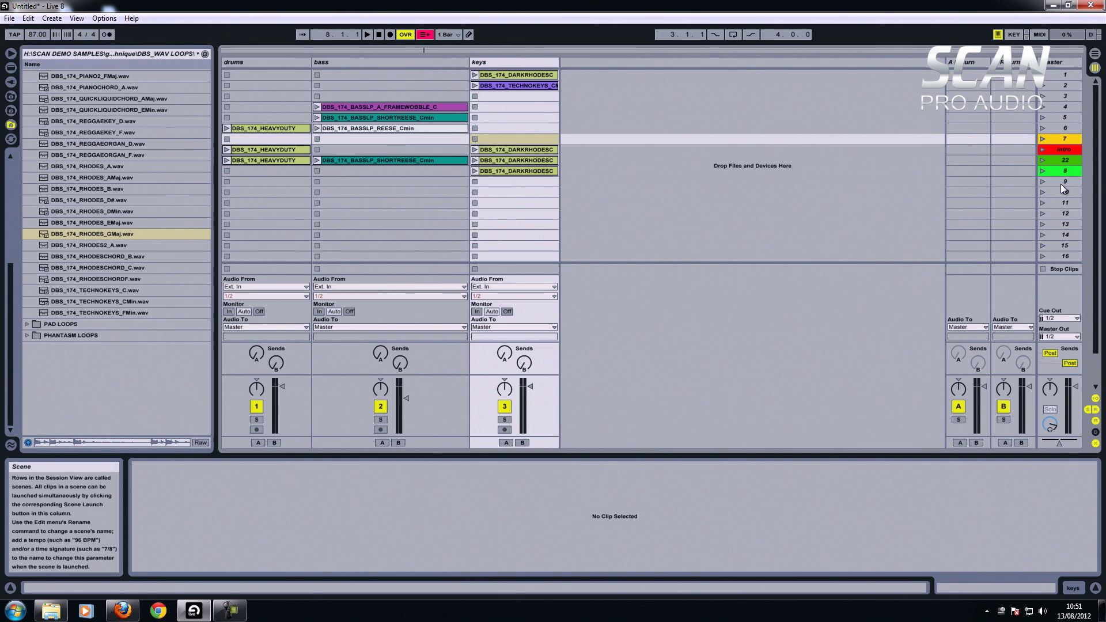
left_click(1065, 149)
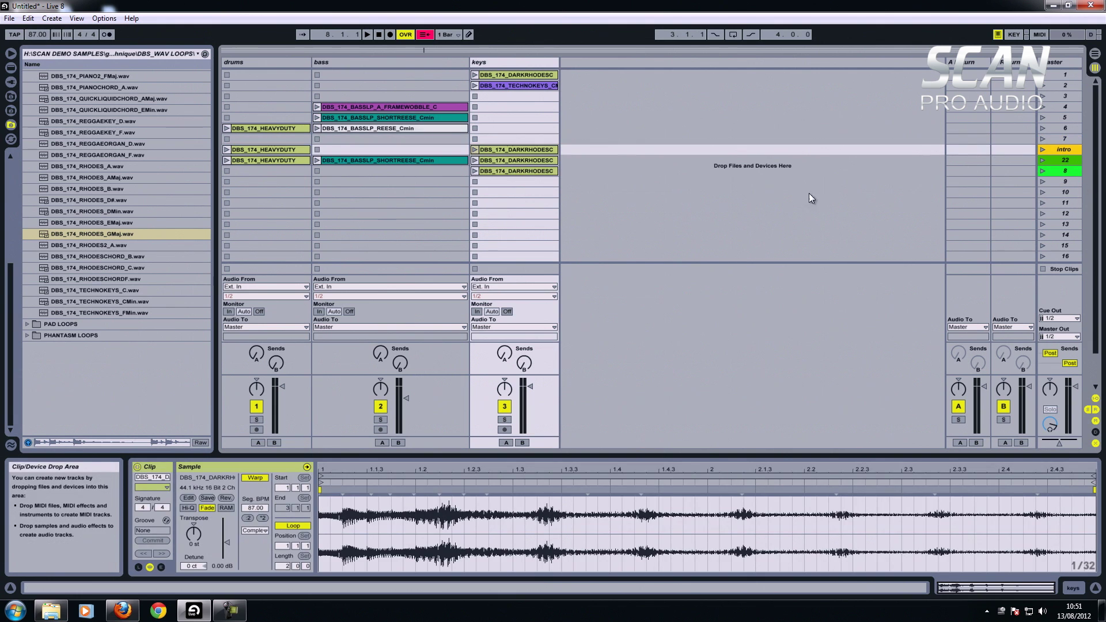
Step: Launch the intro, 8 and 22 scenes in turn, then stop and return to the song start
left_click(1043, 150)
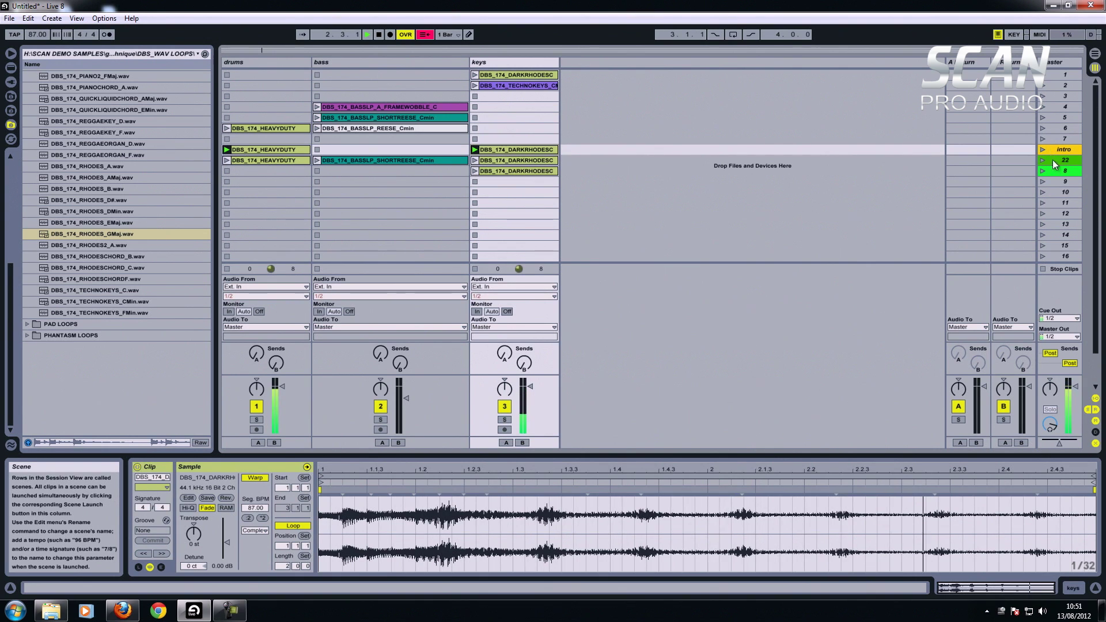
left_click(1044, 171)
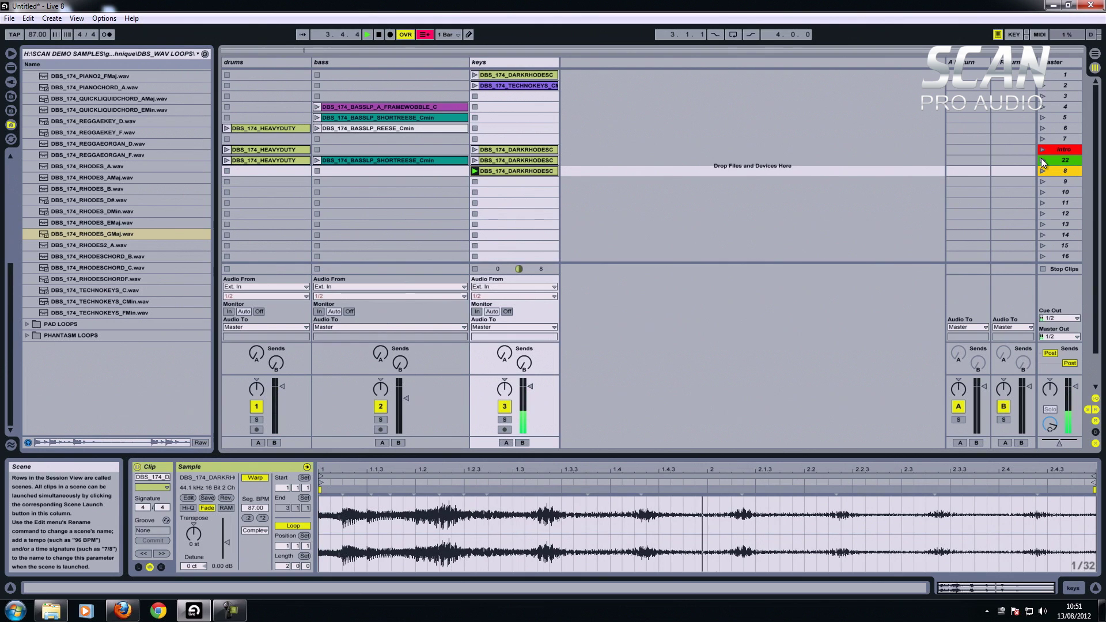
left_click(1044, 160)
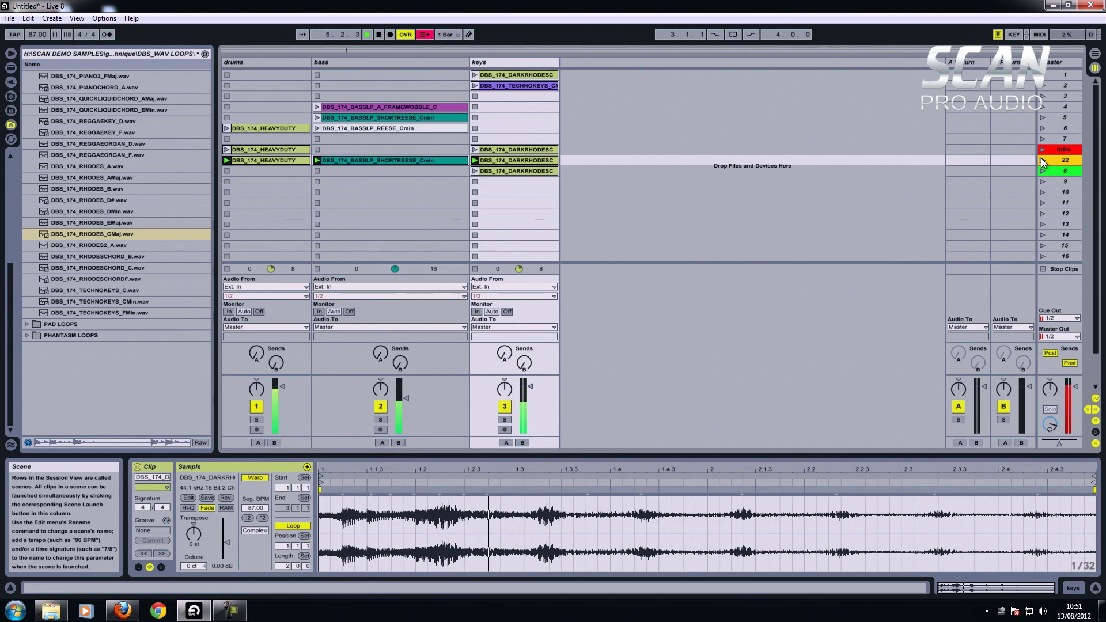
left_click(379, 34)
left_click(379, 35)
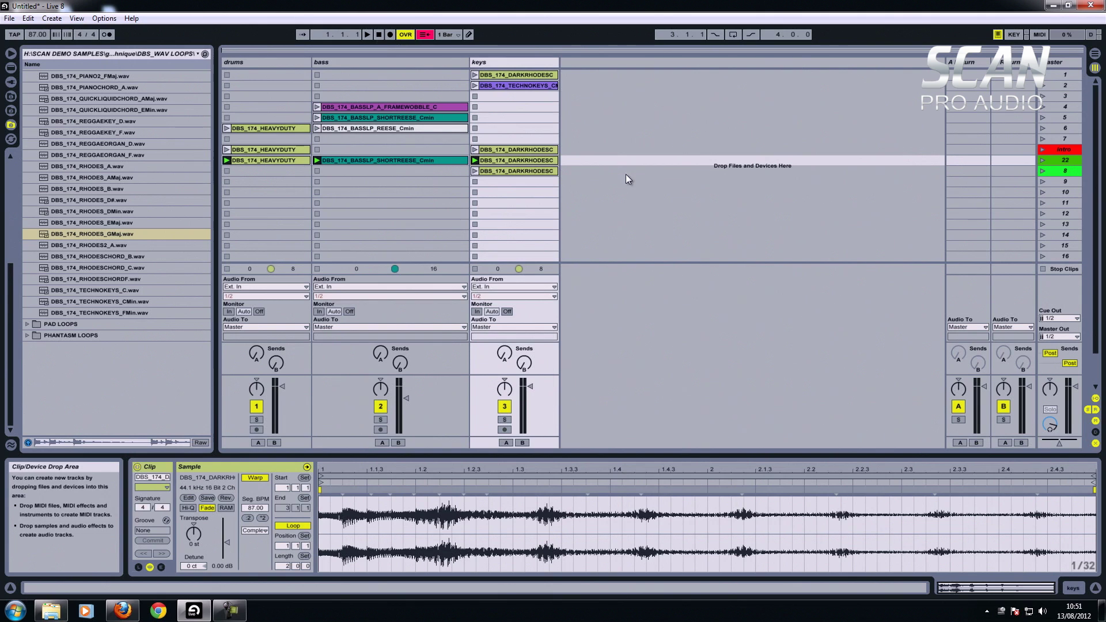
Step: In Arrangement View, arm Global Record with the start position at 1.1.1, then return to Session View
key("Tab")
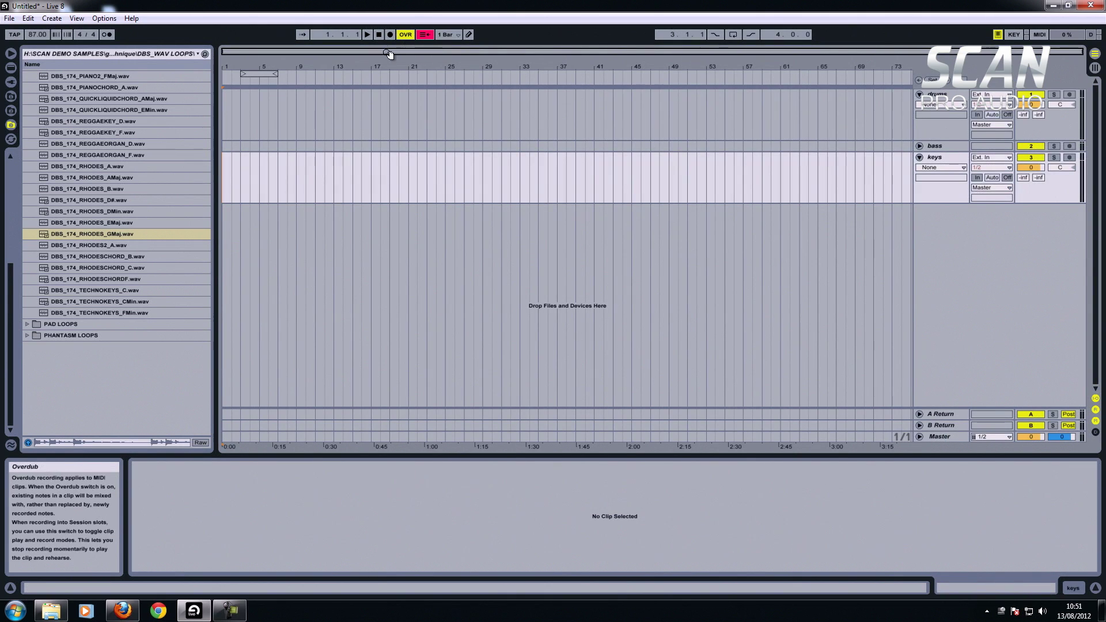
left_click(379, 34)
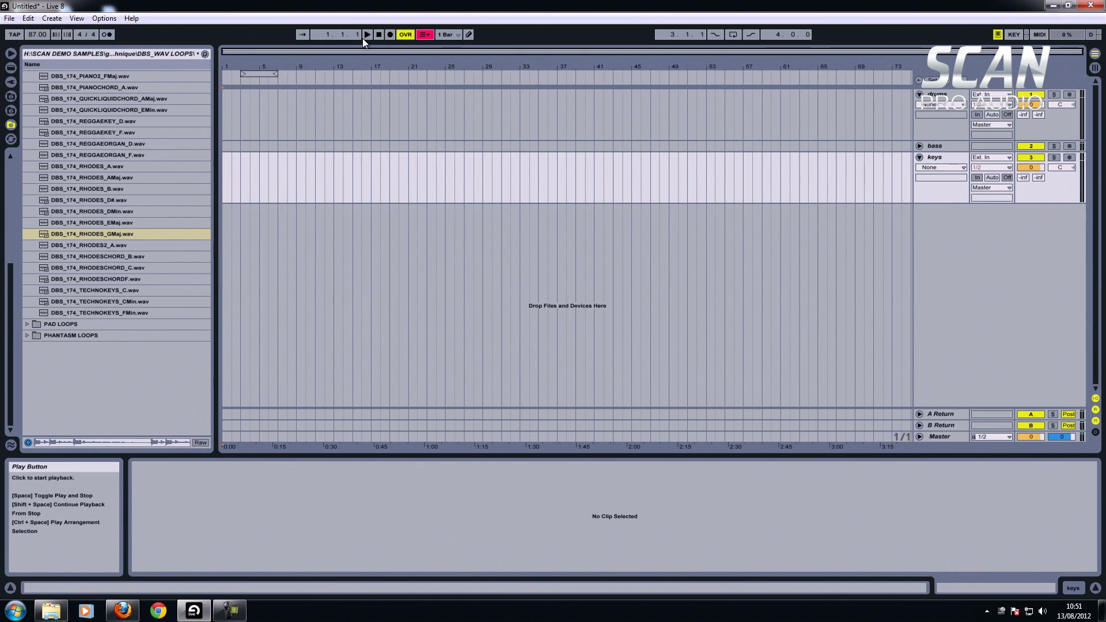
left_click(390, 35)
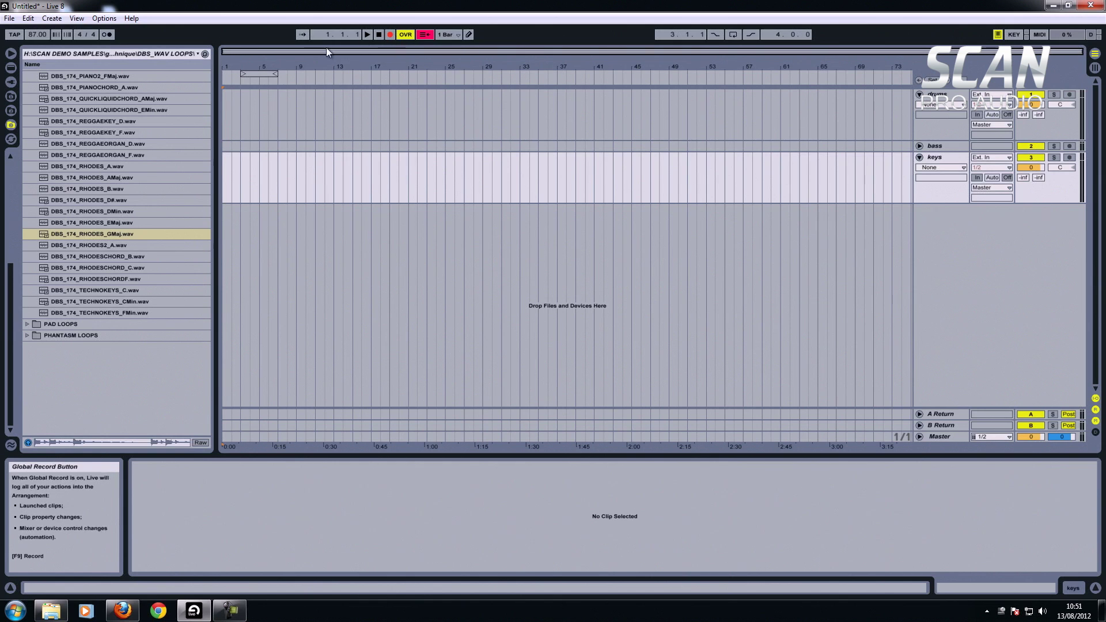
left_click_drag(326, 36, 329, 35)
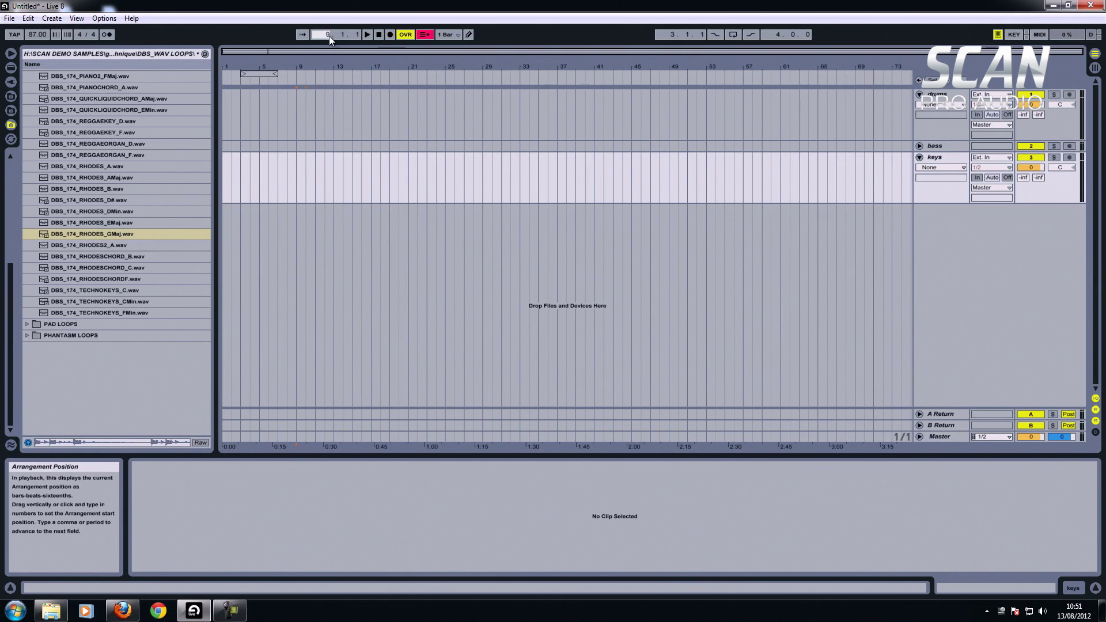
left_click(389, 33)
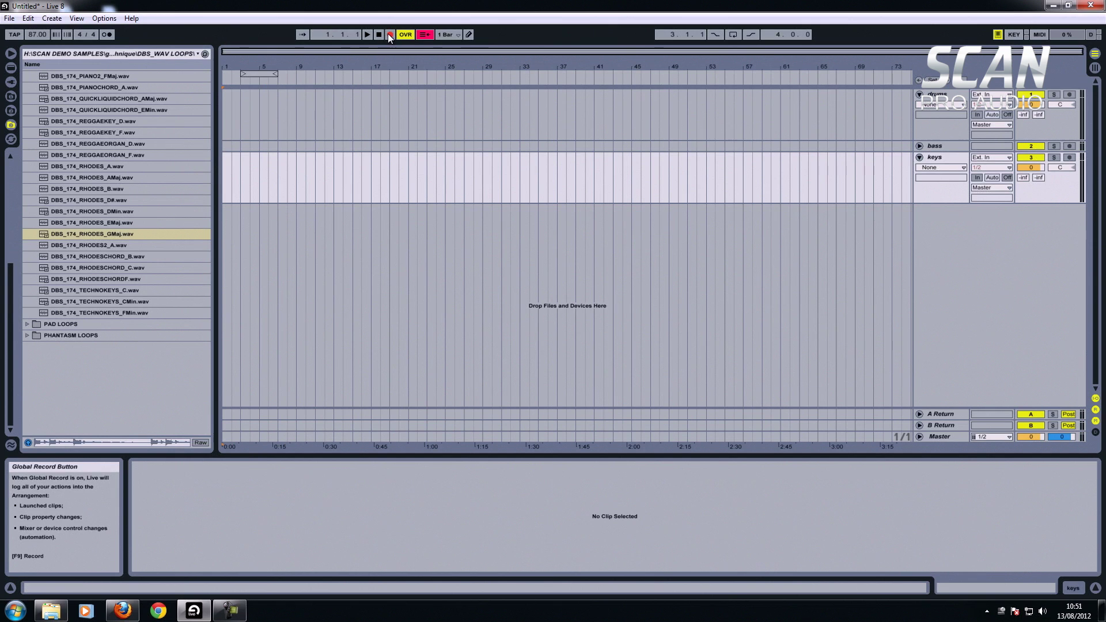
key("Tab")
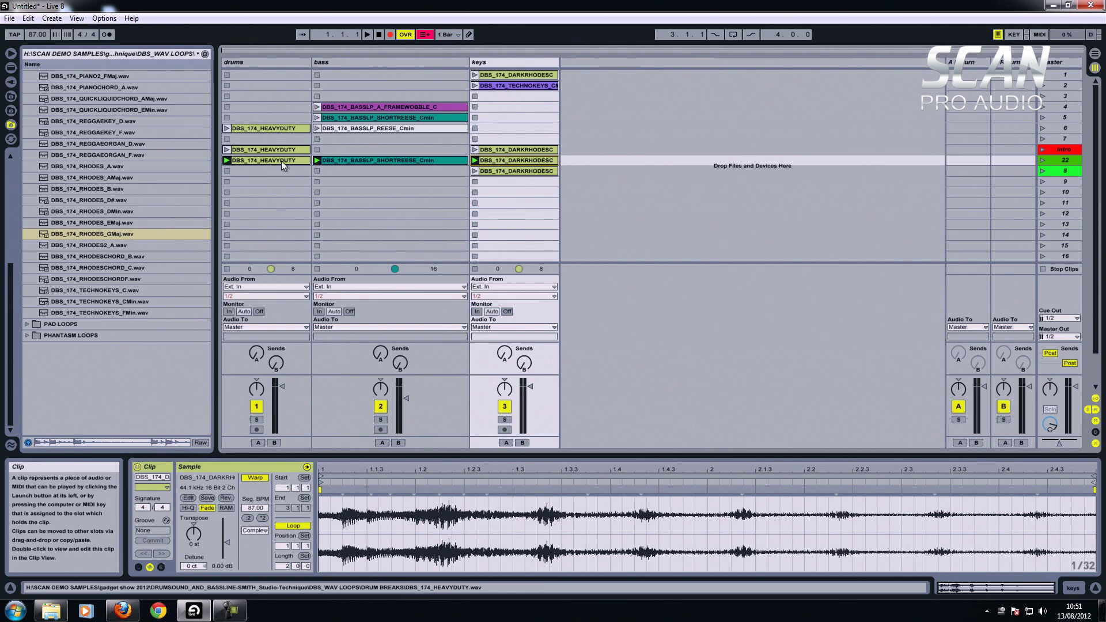
Step: Start the performance from scene 8, then zoom the Arrangement timeline and turn on Follow
left_click(1044, 268)
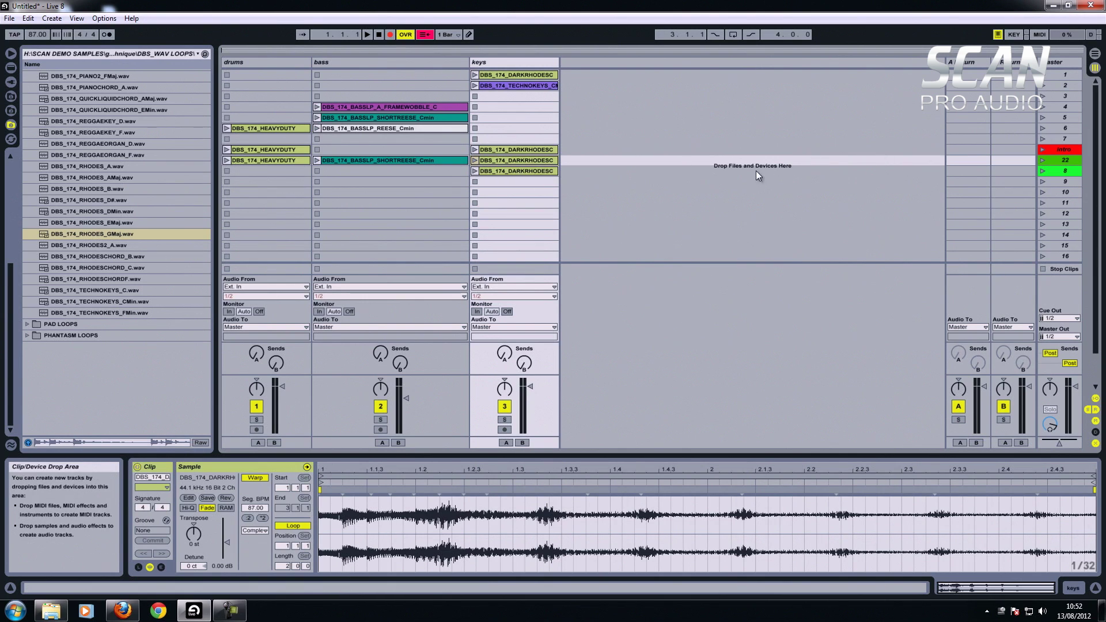
left_click(1043, 172)
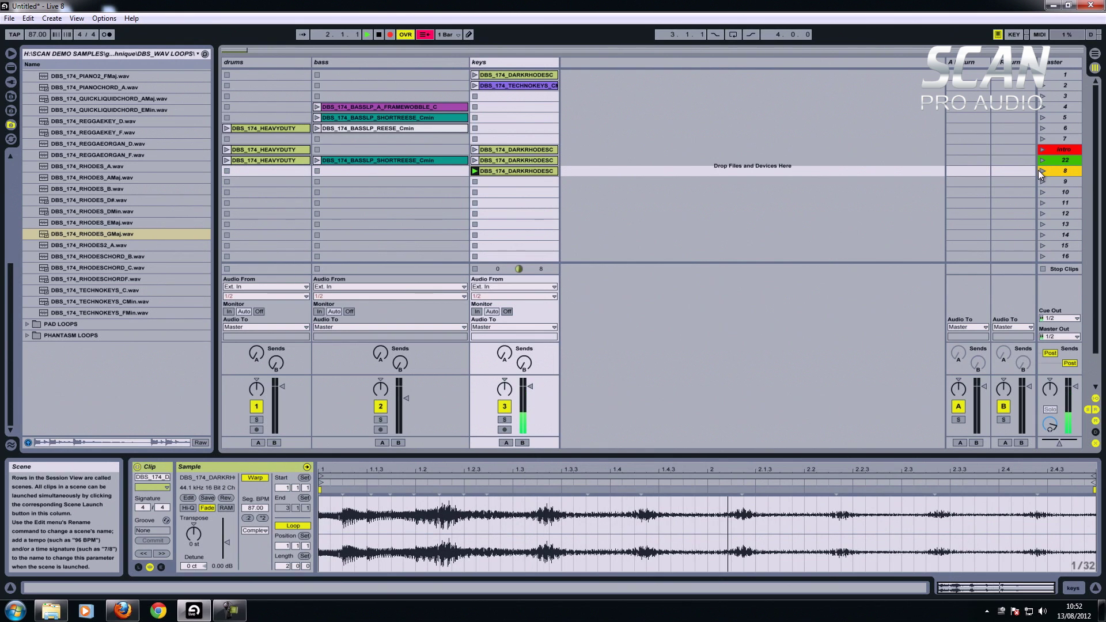
key("Tab")
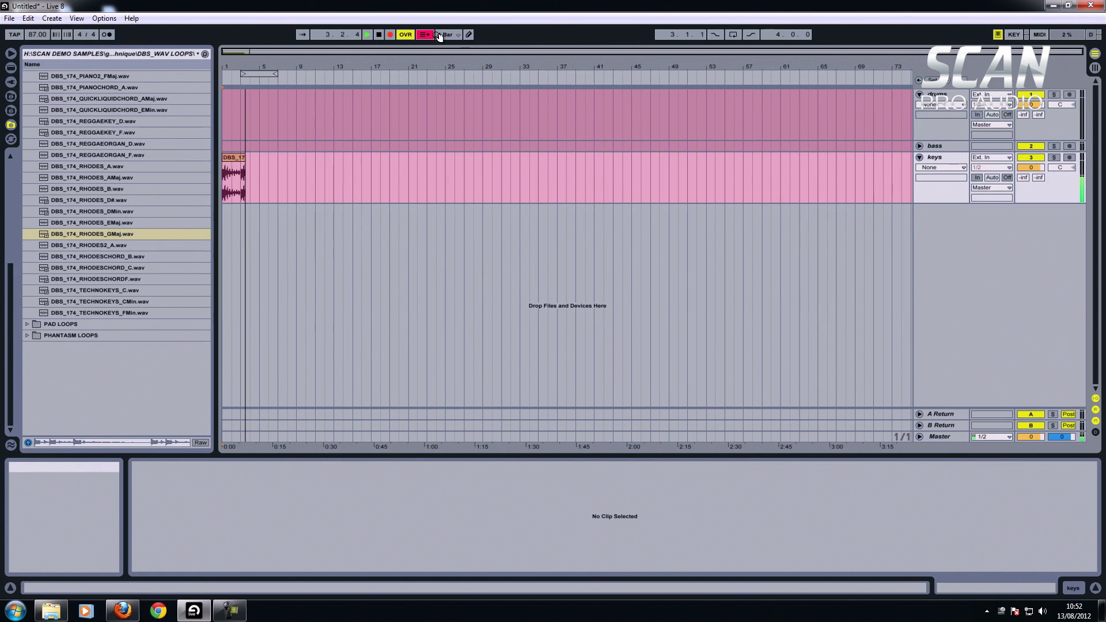
left_click_drag(416, 53, 419, 87)
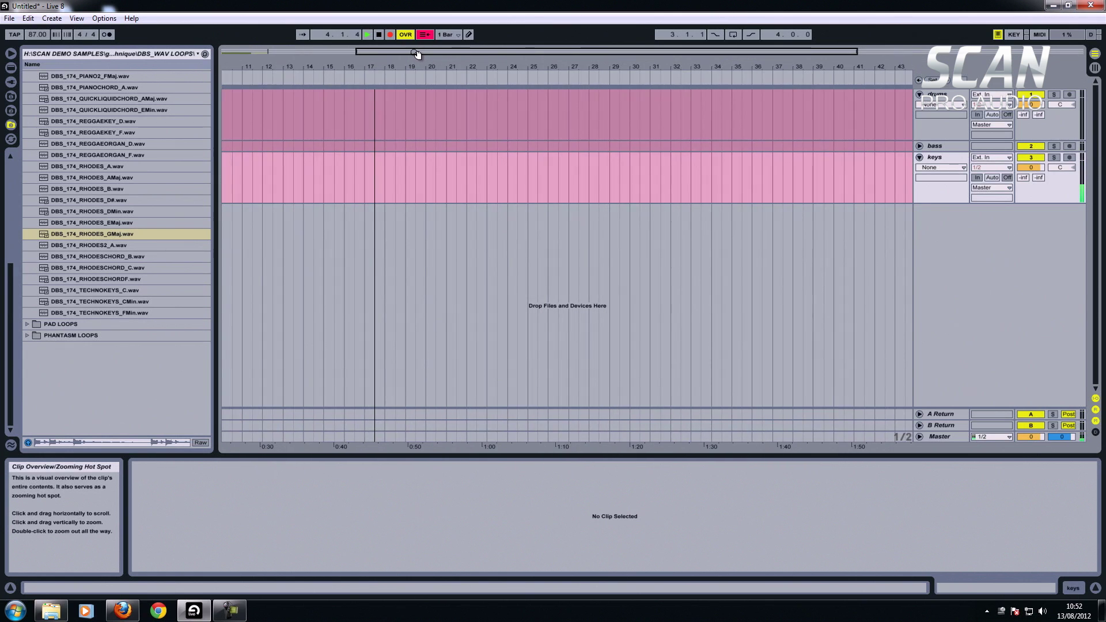
left_click(302, 35)
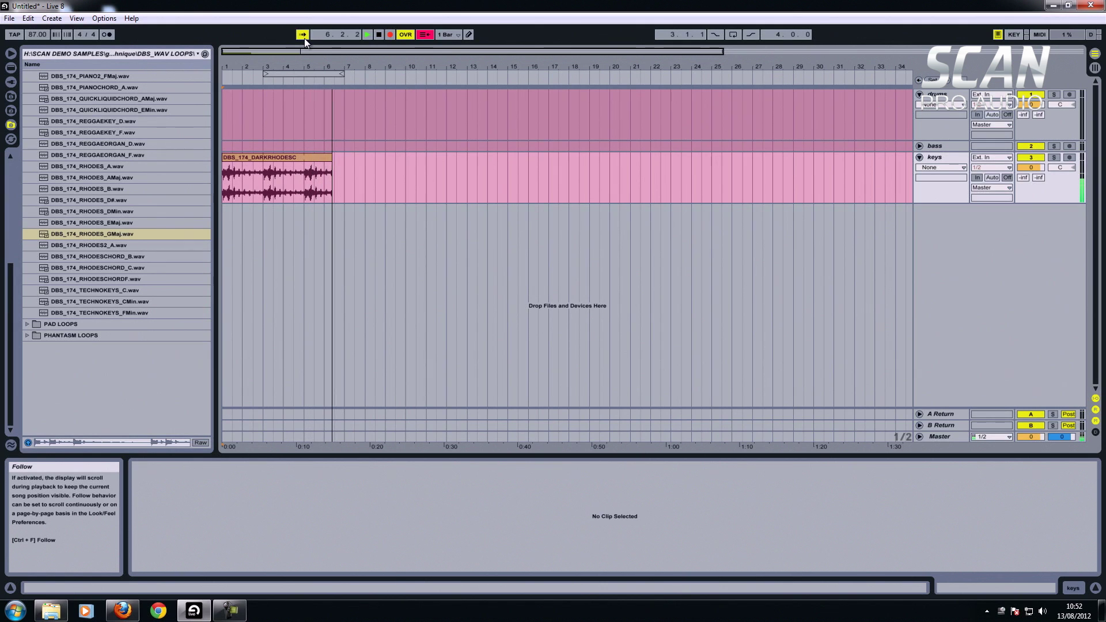
Step: Launch the intro scene, then scene 22, and pull the master volume fader down
key("Tab")
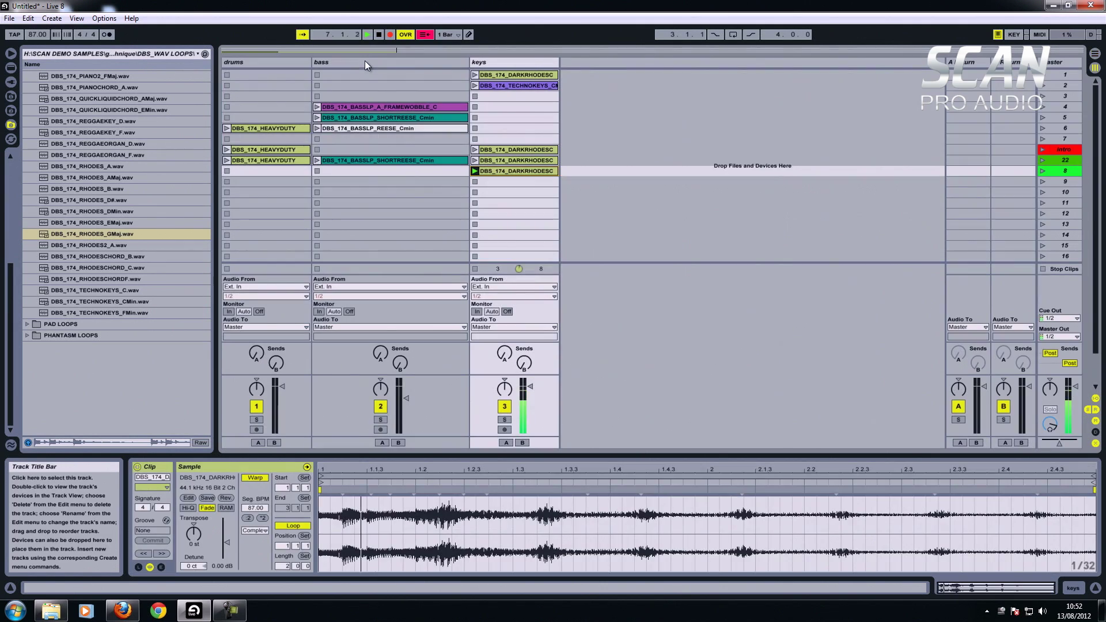
left_click(1043, 151)
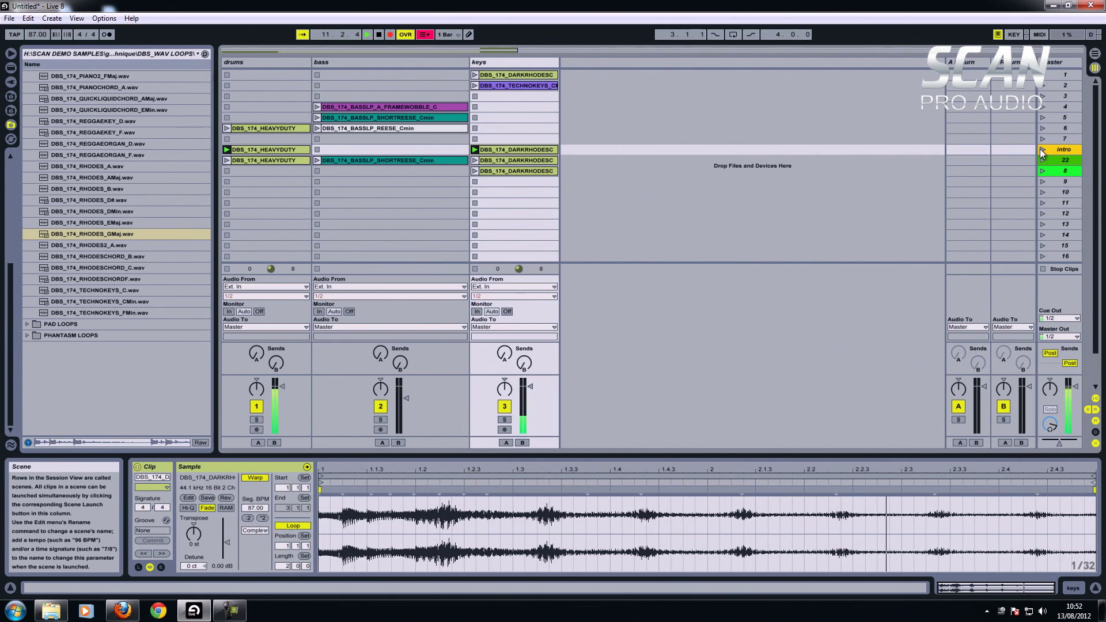
left_click(1043, 160)
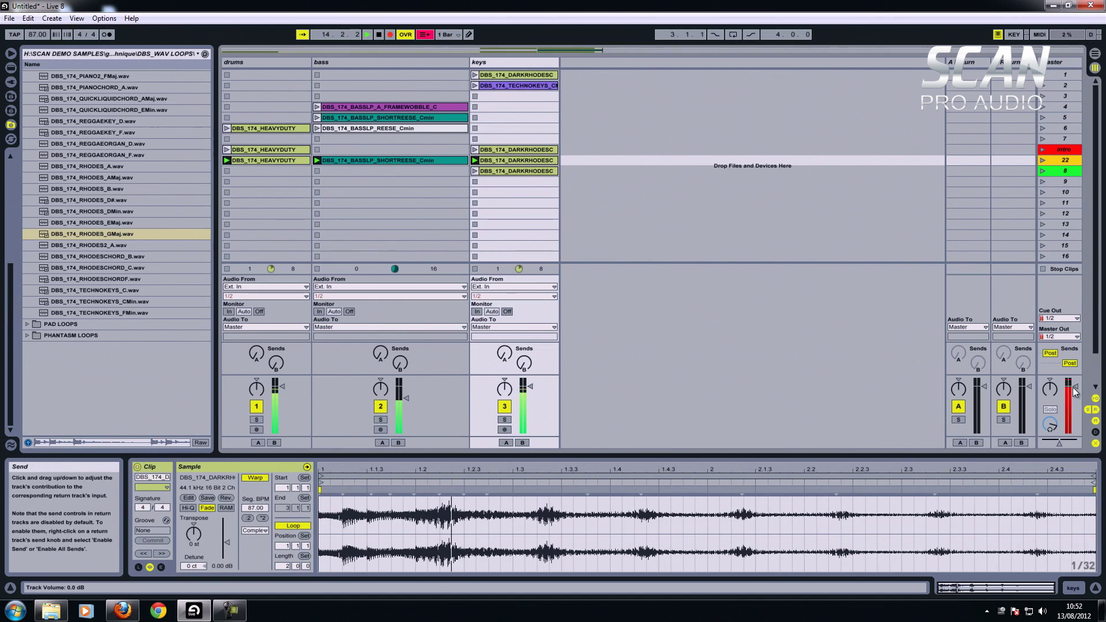
left_click_drag(1077, 389, 1073, 387)
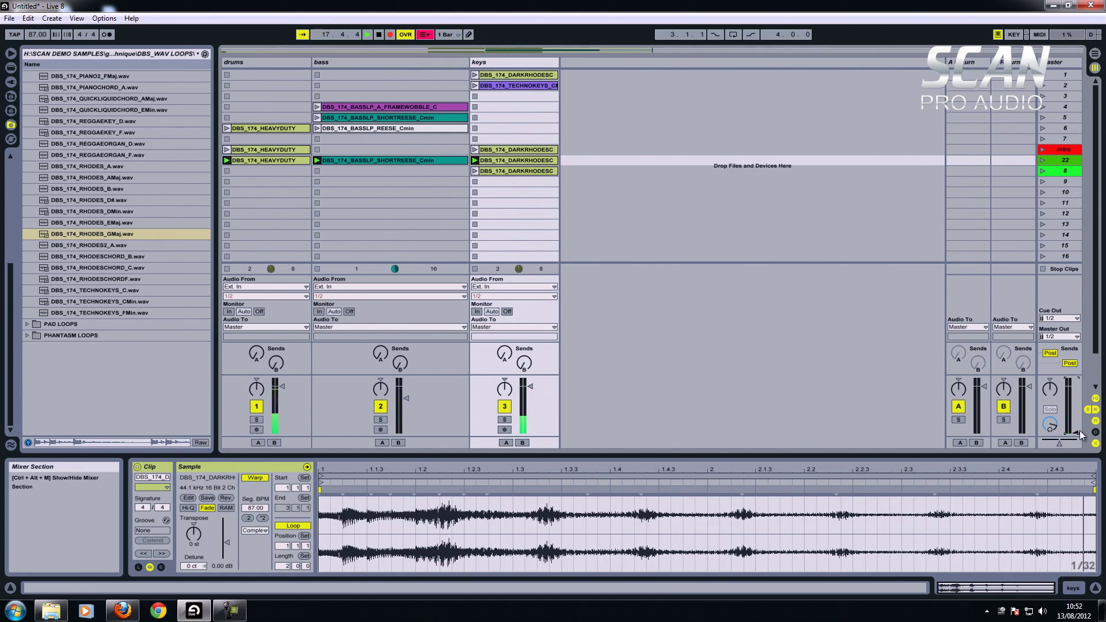
Step: Stop recording, return to Arrangement view and zoom in on bars 2–16
key("space")
key("Tab")
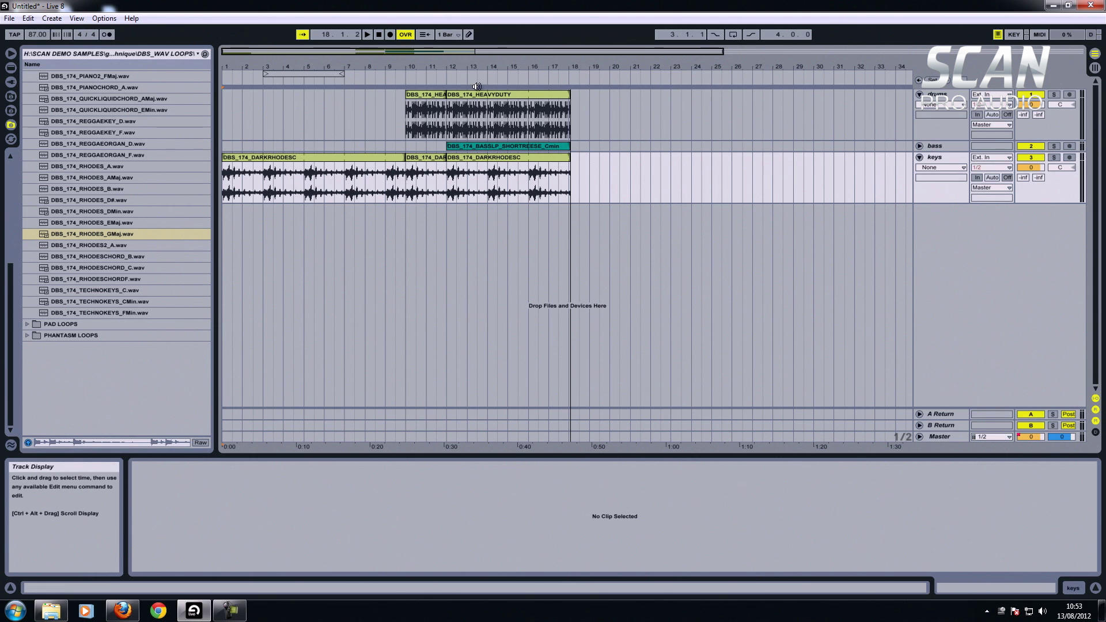
left_click_drag(414, 53, 413, 84)
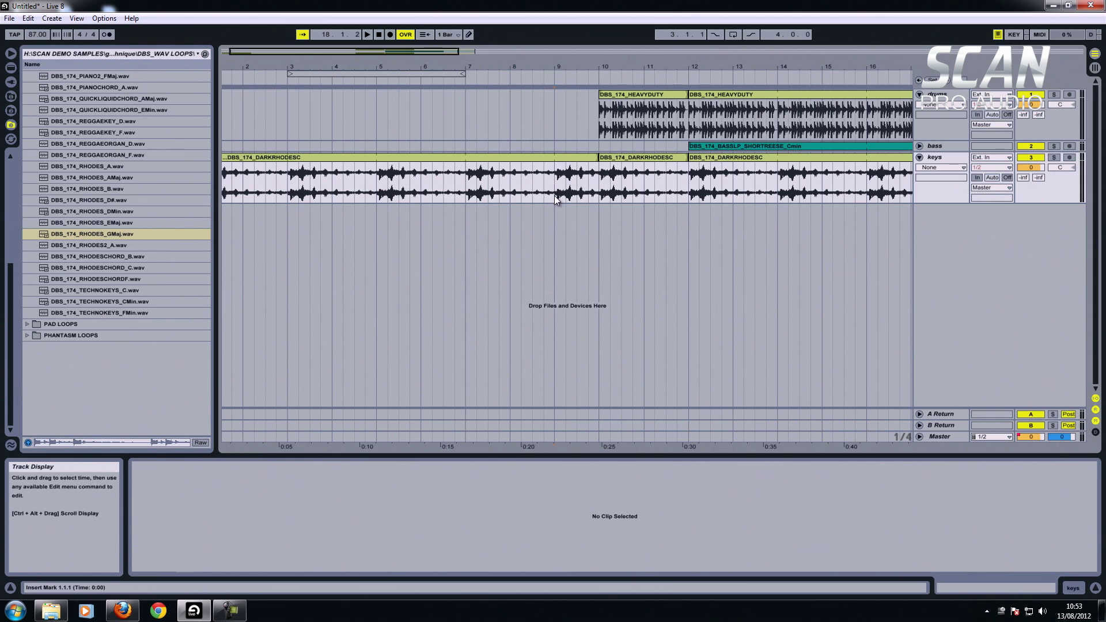
Step: Delete bar 9–10 of the keys audio and move the bar 10–17.3 clips back to bar 9
left_click_drag(555, 195, 599, 199)
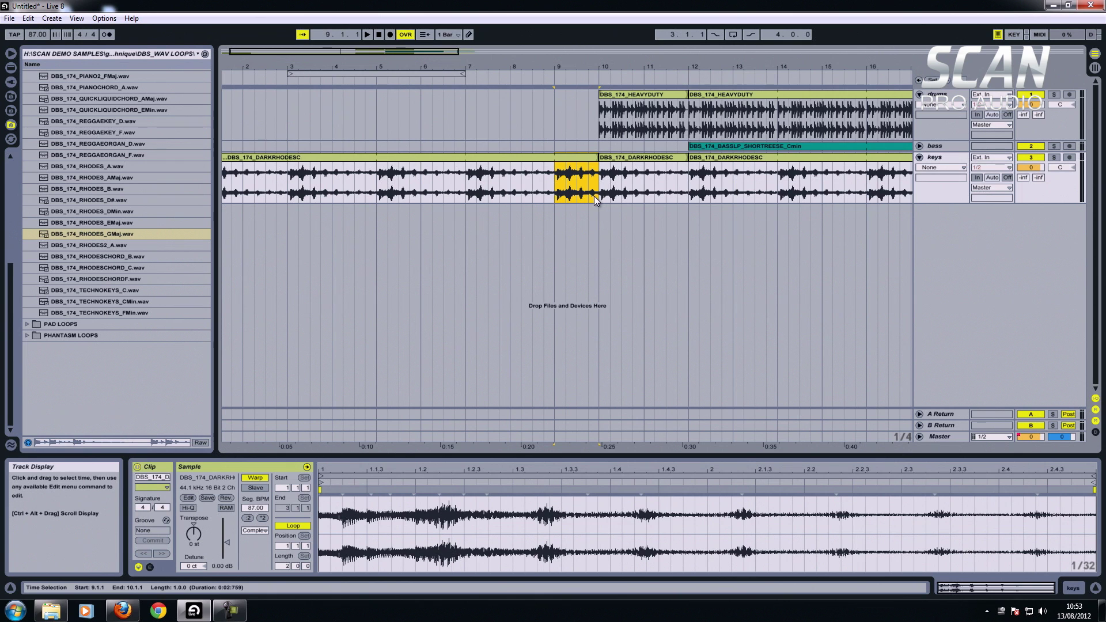
key("Delete")
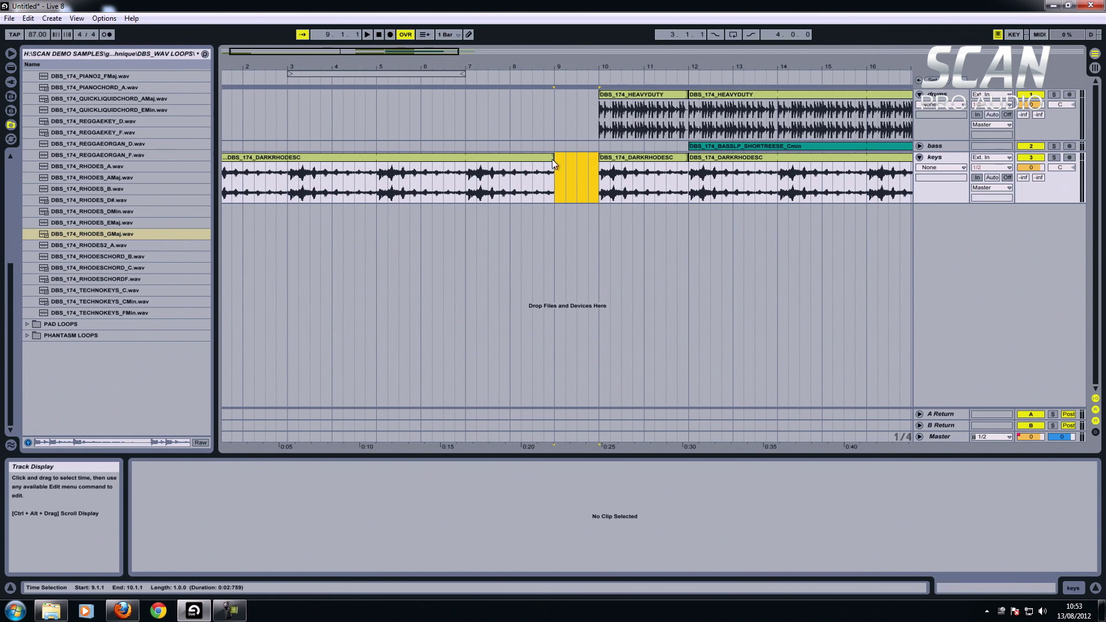
left_click_drag(425, 51, 425, 47)
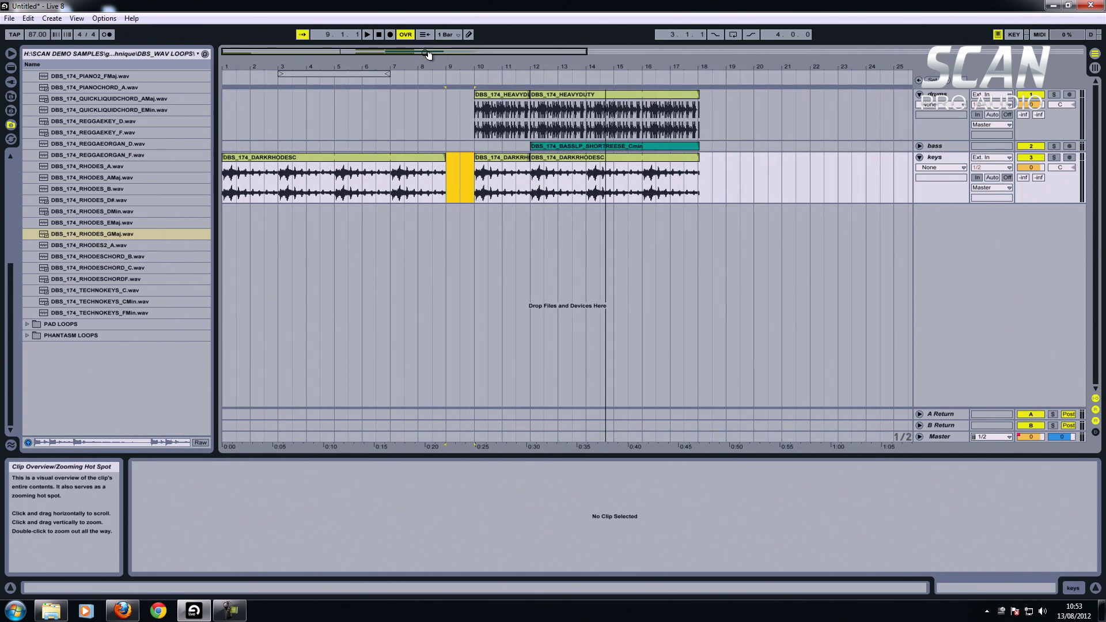
left_click_drag(468, 90, 686, 177)
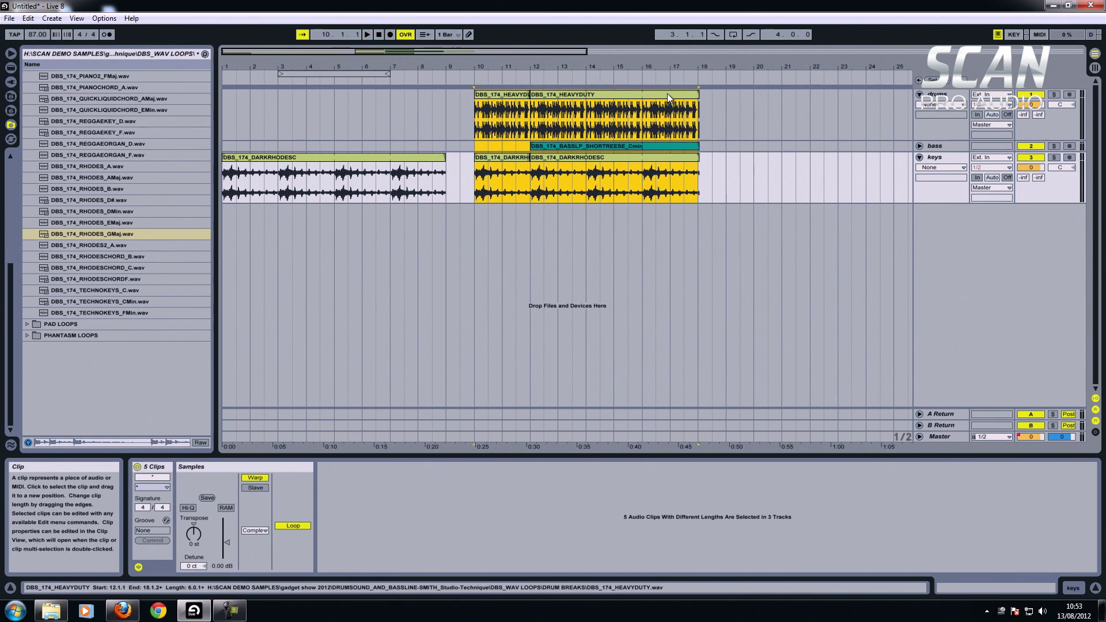
left_click_drag(668, 93, 637, 93)
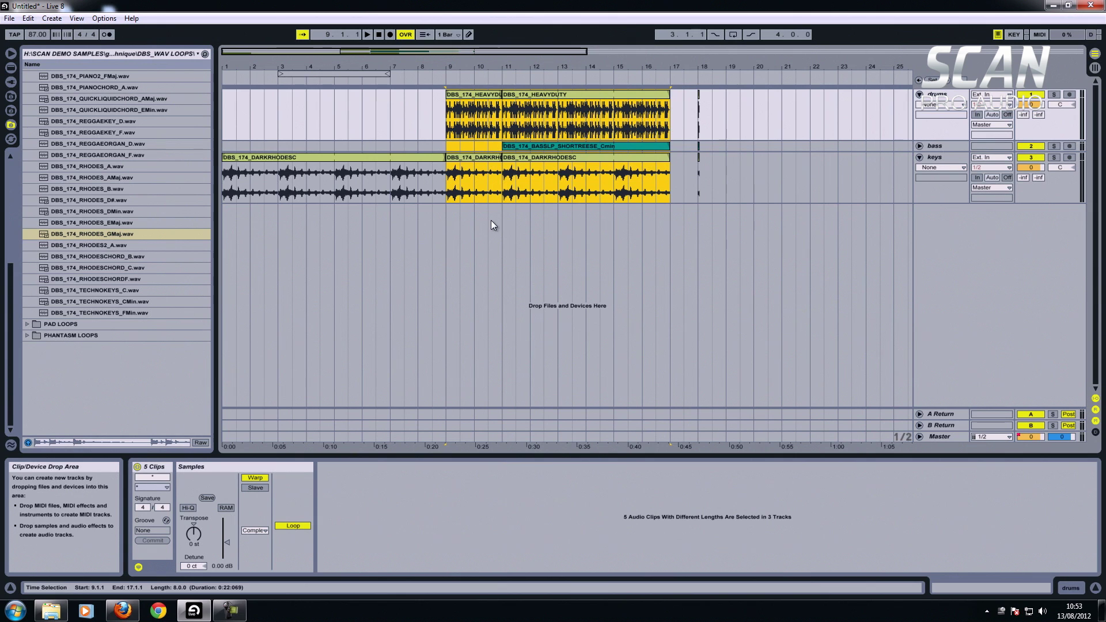
left_click(404, 148)
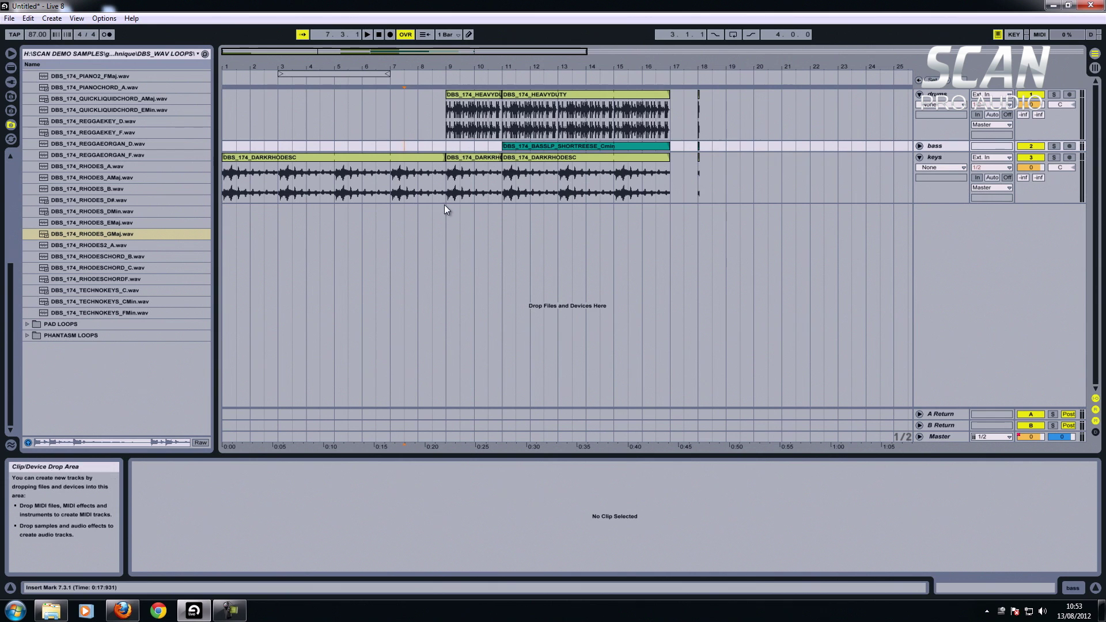
Step: Delete the clips in bars 9–11 and slide the later clips left to close the gap
left_click_drag(447, 202, 497, 100)
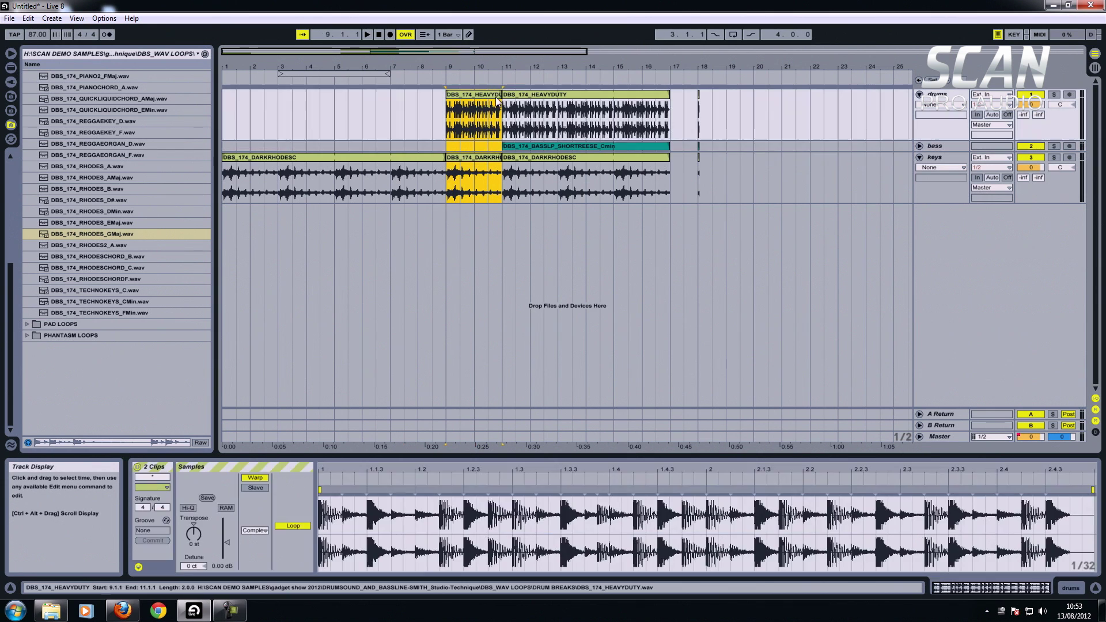
right_click(494, 96)
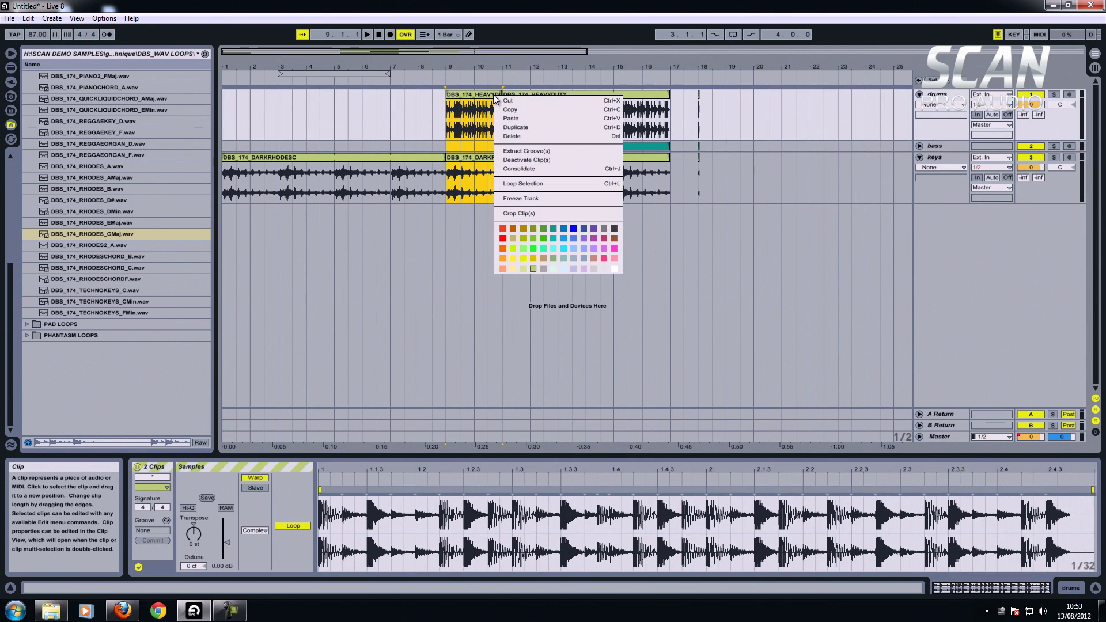
left_click(515, 134)
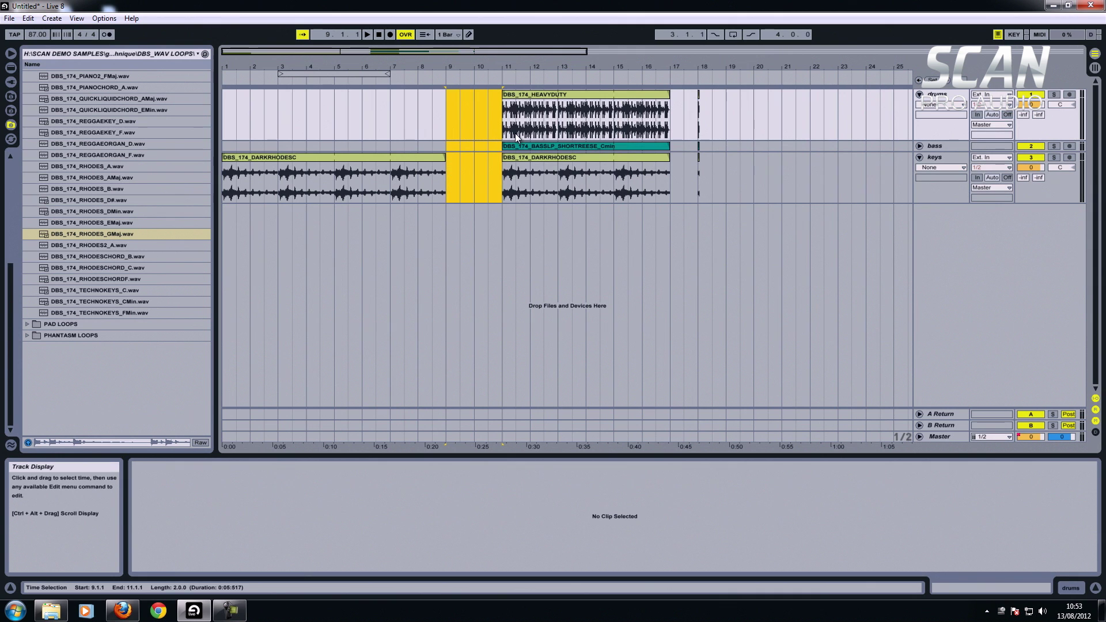
left_click(669, 95)
left_click(678, 112)
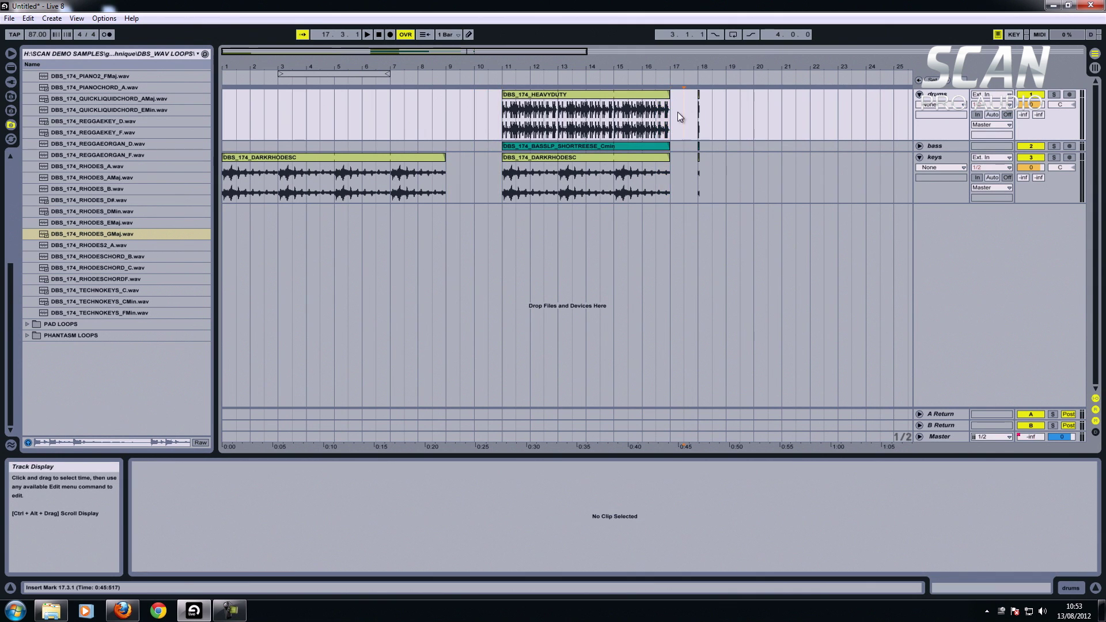
left_click_drag(678, 112, 499, 186)
left_click_drag(542, 102, 490, 97)
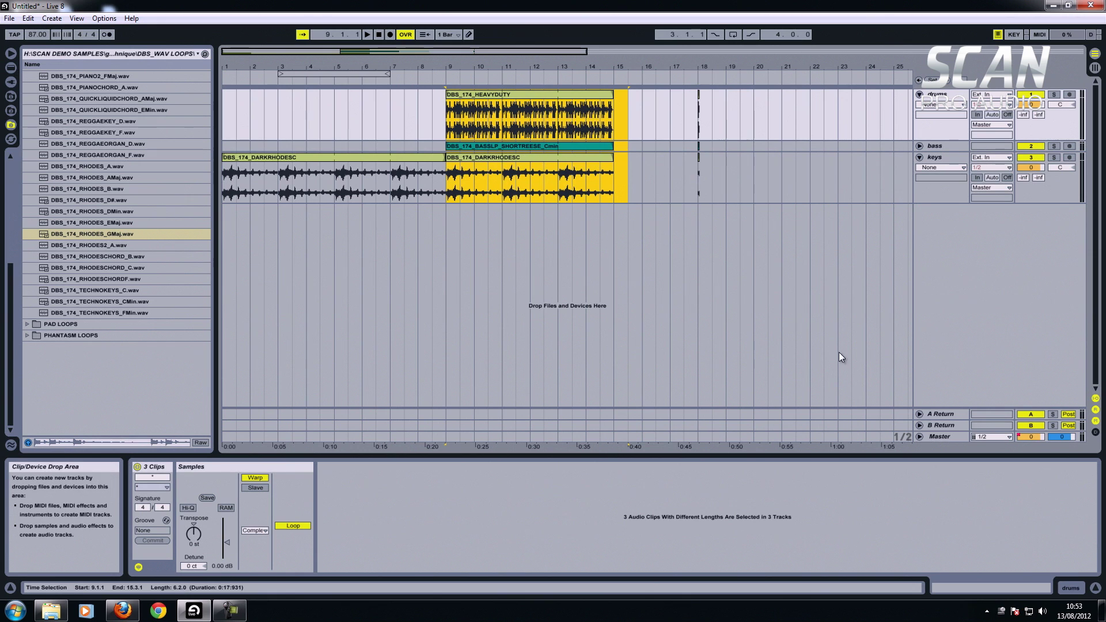
Step: Unfold the Master volume automation and read the fade-out breakpoint values
left_click(918, 437)
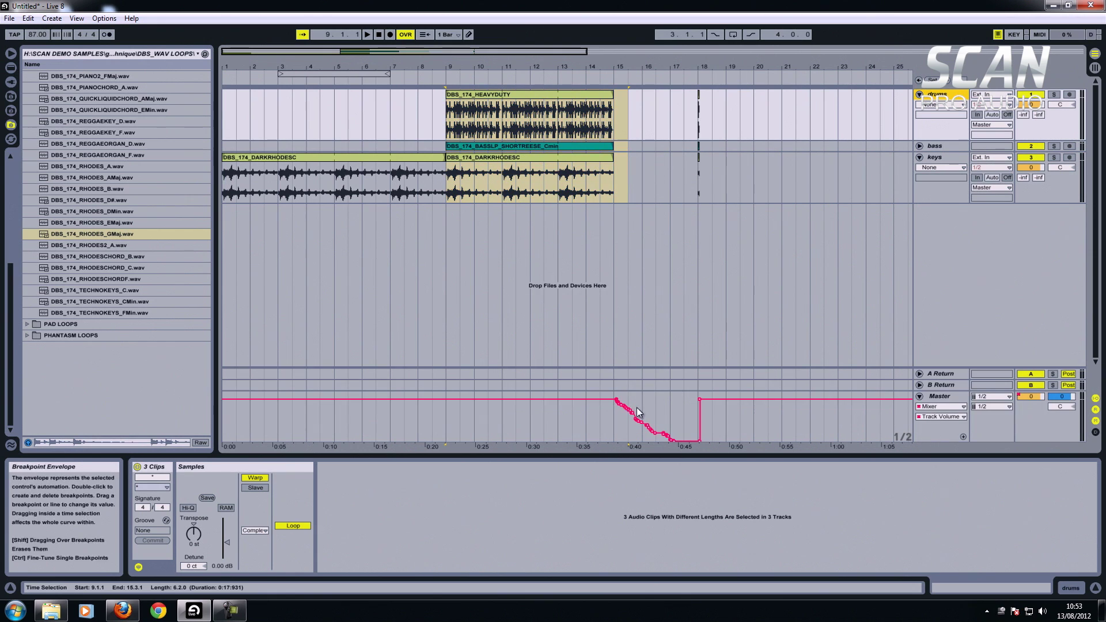
mouse_move(616, 402)
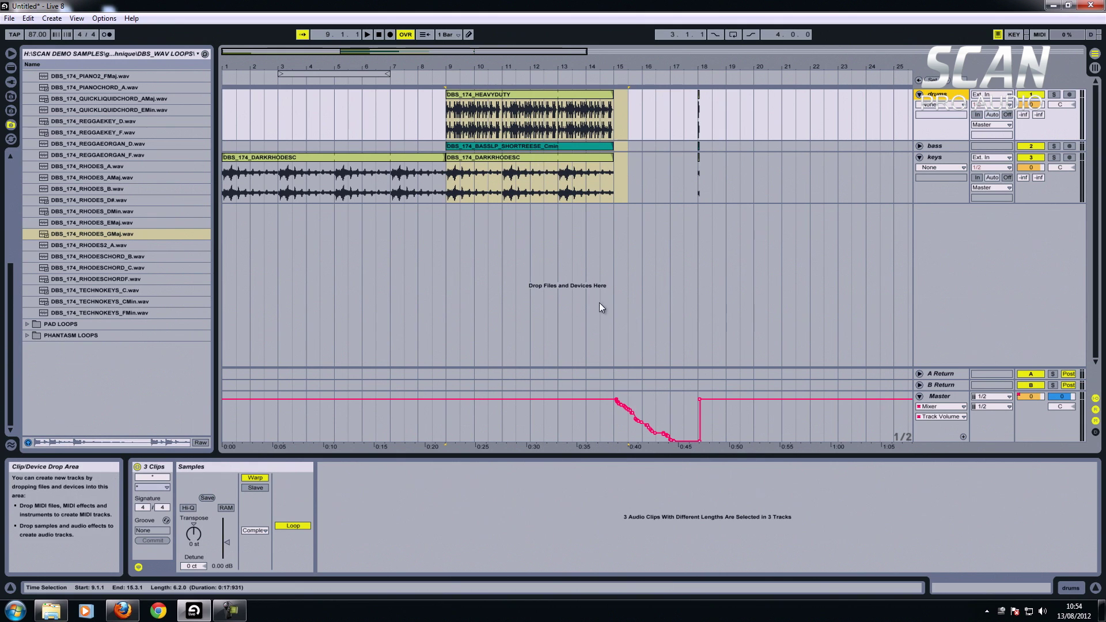
mouse_move(643, 423)
left_click(622, 204)
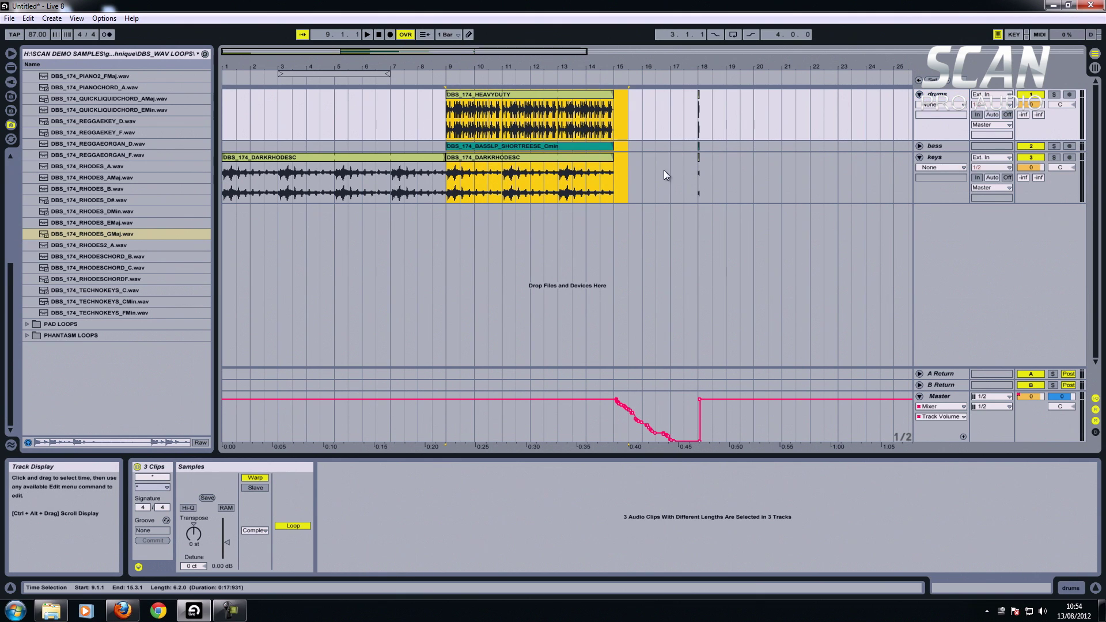
Step: In Arrangement view, show the Live Devices list and select bars 17.3–19 on the keys track
key("Tab")
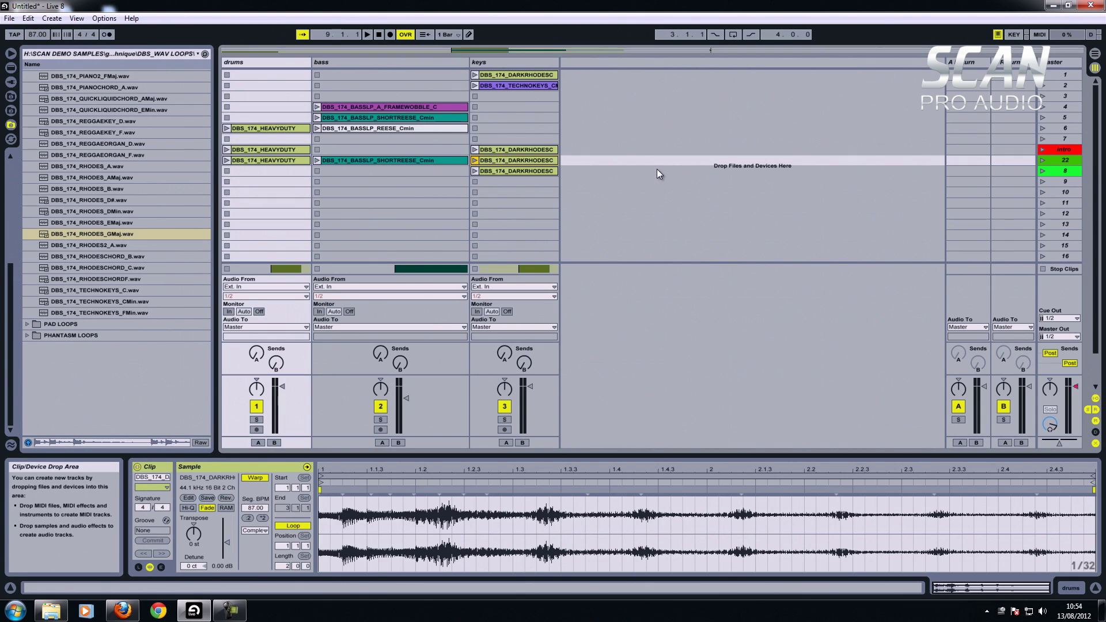
key("Tab")
left_click(650, 168)
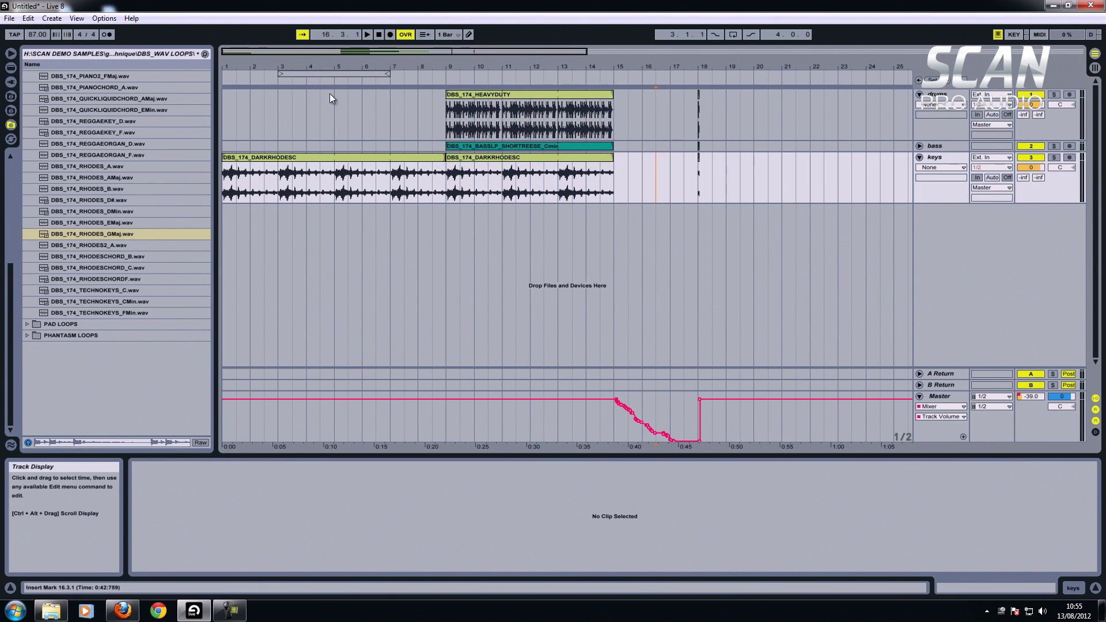
left_click(11, 68)
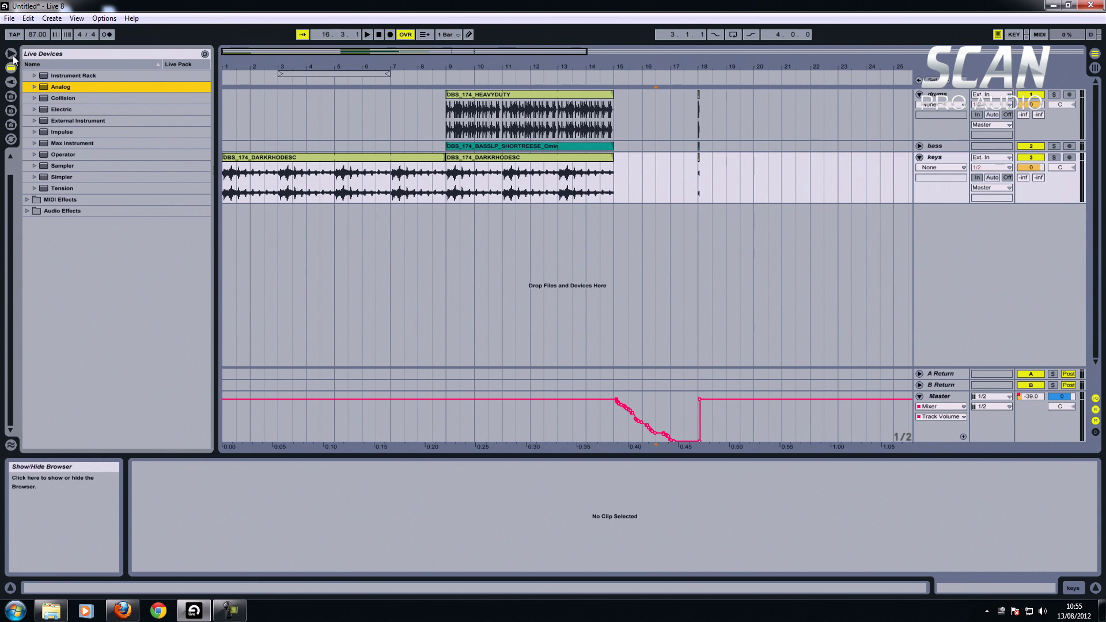
key("ctrl+alt+b")
key("ctrl+alt+b")
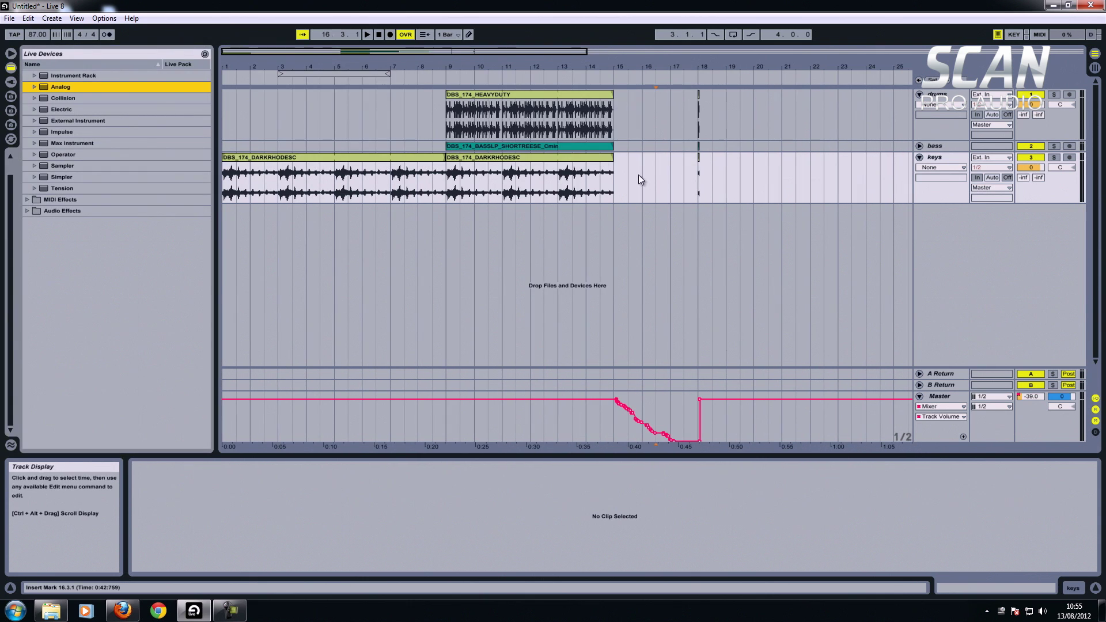
left_click_drag(684, 173, 724, 203)
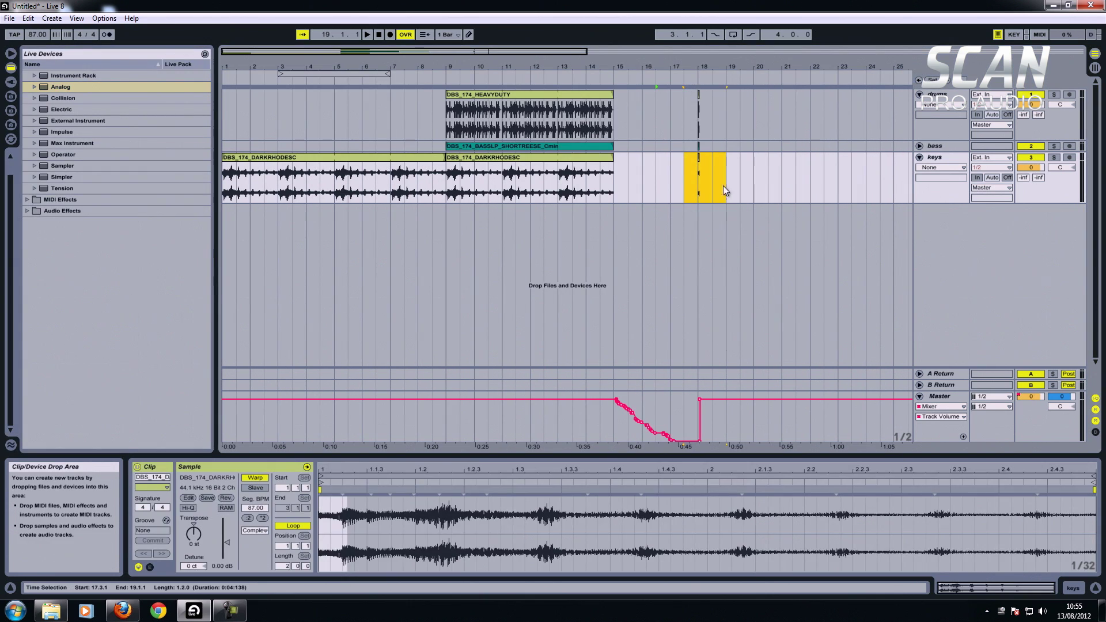